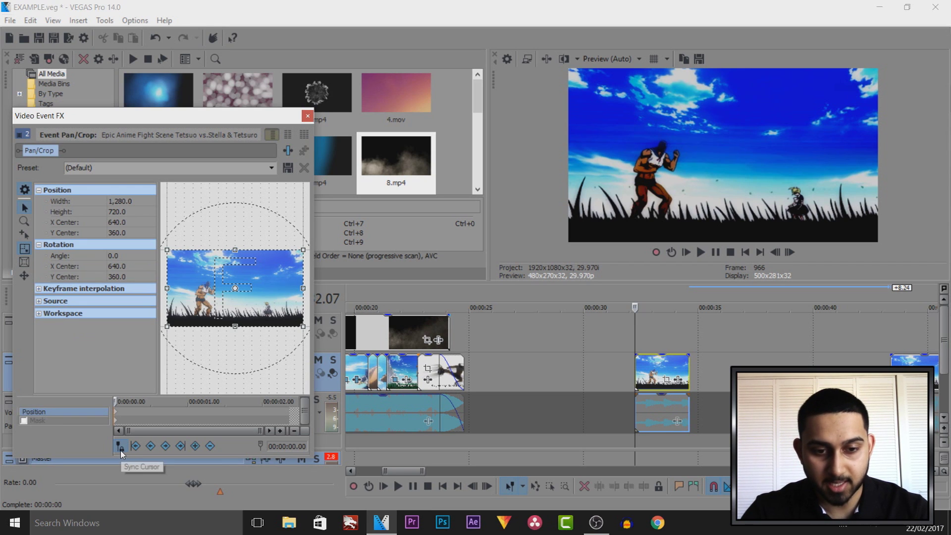
Add a keyframe at 00:00:01.08 zoomed to about 792 × 445 around both characters, and preview the clip.
{"action": "left_click_drag", "start_coordinate": [116, 409], "coordinate": [208, 394]}
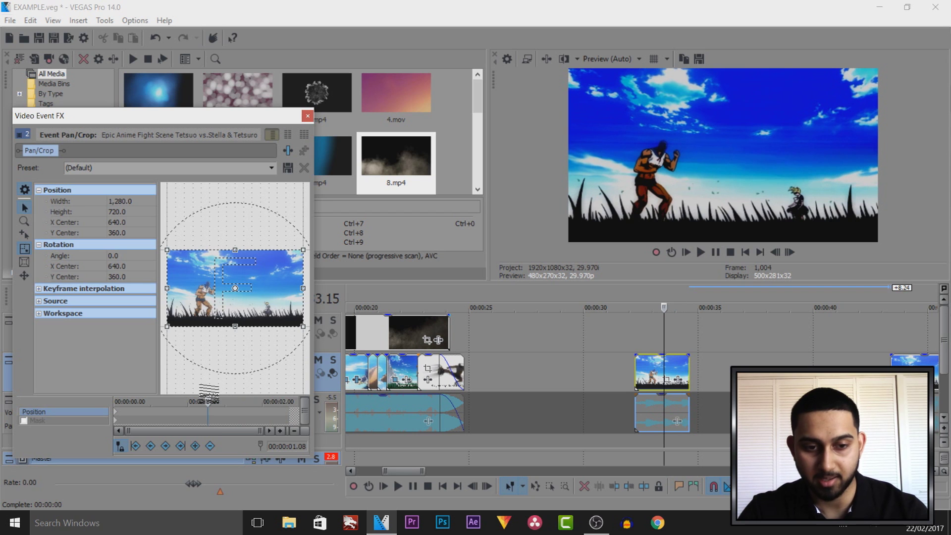
{"action": "left_click_drag", "start_coordinate": [235, 247], "coordinate": [227, 276]}
{"action": "left_click_drag", "start_coordinate": [254, 320], "coordinate": [259, 308]}
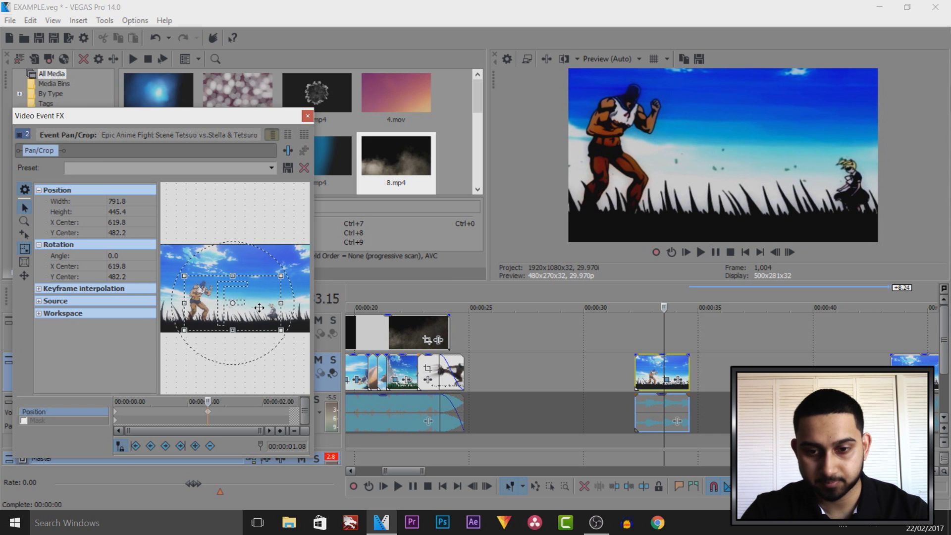
{"action": "left_click", "coordinate": [635, 345]}
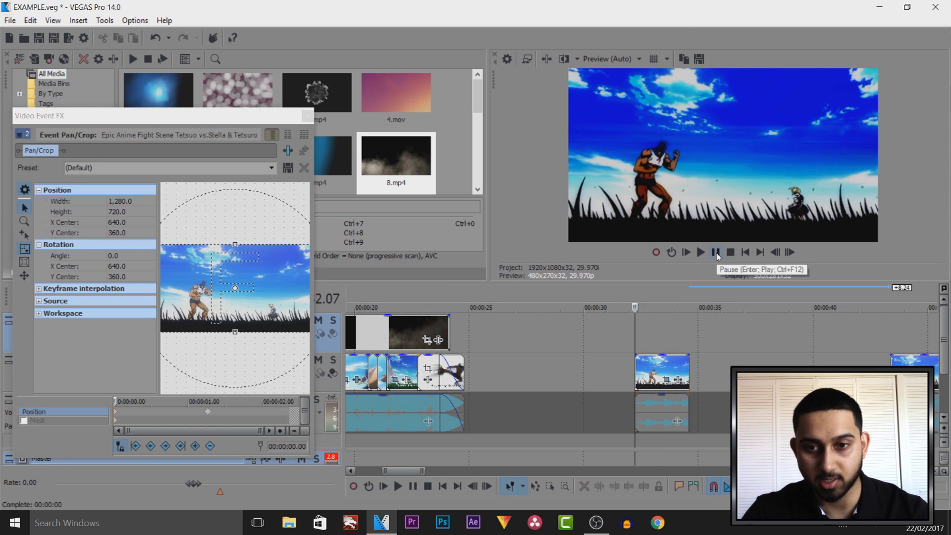
{"action": "left_click", "coordinate": [716, 253]}
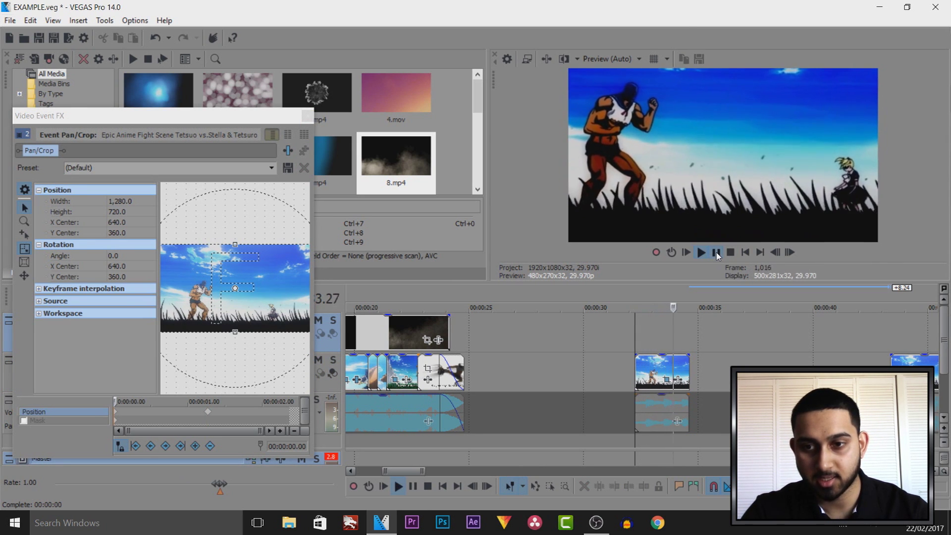
{"action": "left_click", "coordinate": [716, 253]}
Move the zoom keyframe to the end of the clip at 00:00:02.11 and preview the slower zoom.
{"action": "left_click_drag", "start_coordinate": [208, 412], "coordinate": [329, 411]}
{"action": "left_click", "coordinate": [632, 332]}
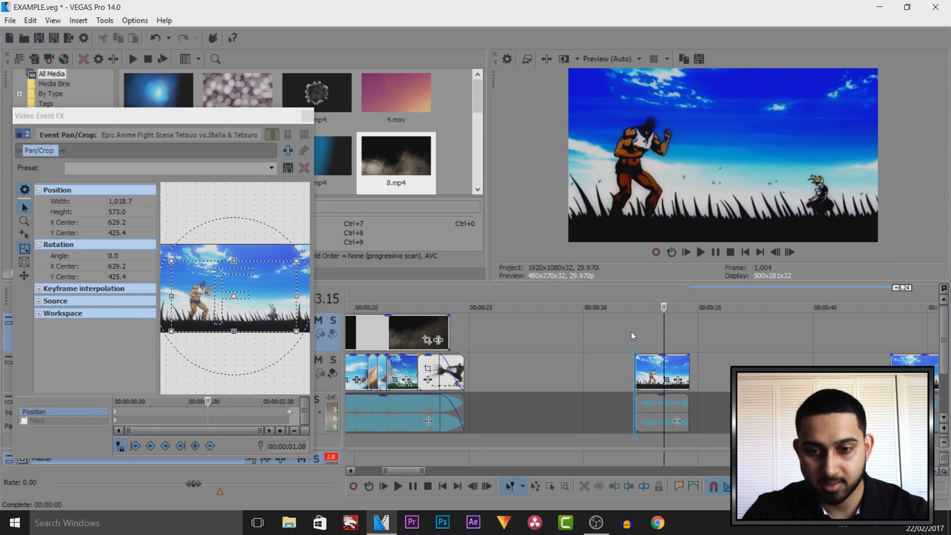
{"action": "left_click", "coordinate": [633, 336]}
{"action": "left_click", "coordinate": [714, 251]}
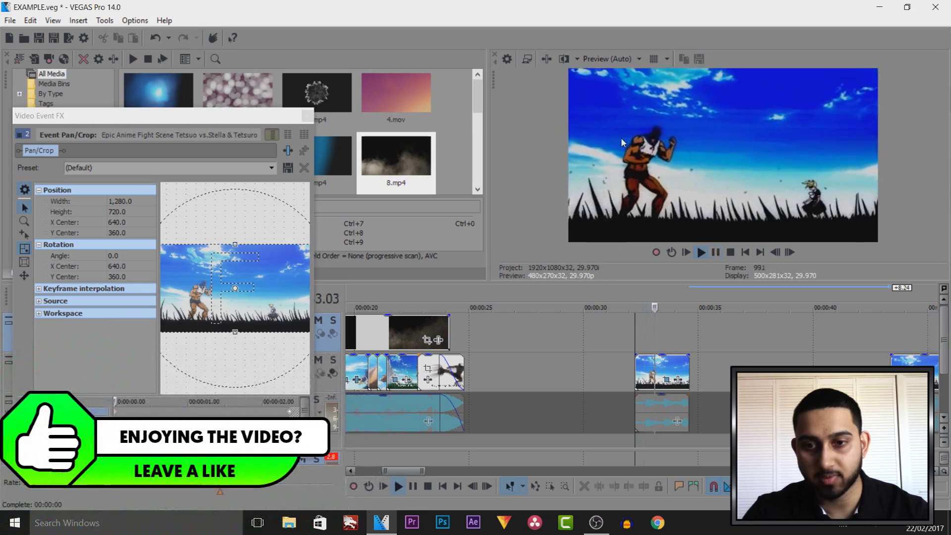
{"action": "left_click", "coordinate": [715, 252]}
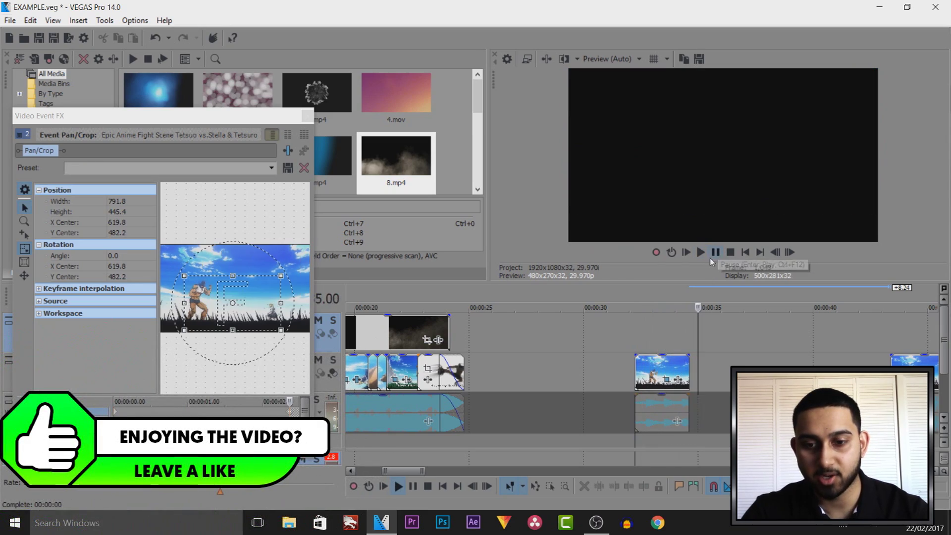
Restore the clip's ending crop to the full 1280 × 720 frame and place its keyframe at 00:00:02.06.
{"action": "left_click", "coordinate": [687, 335]}
{"action": "left_click", "coordinate": [636, 369]}
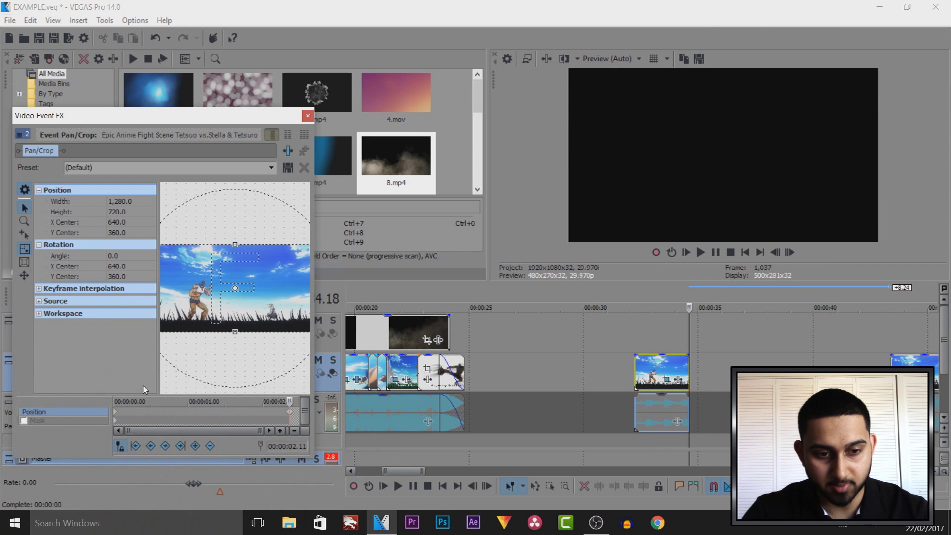
{"action": "key", "text": "space"}
{"action": "scroll", "coordinate": [244, 347], "scroll_direction": "down", "scroll_amount": 1}
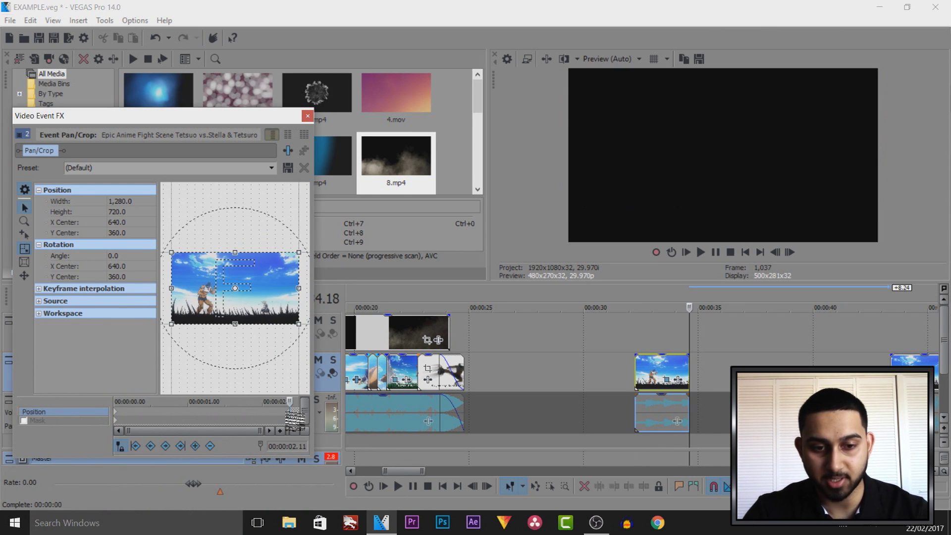
{"action": "double_click", "coordinate": [277, 412]}
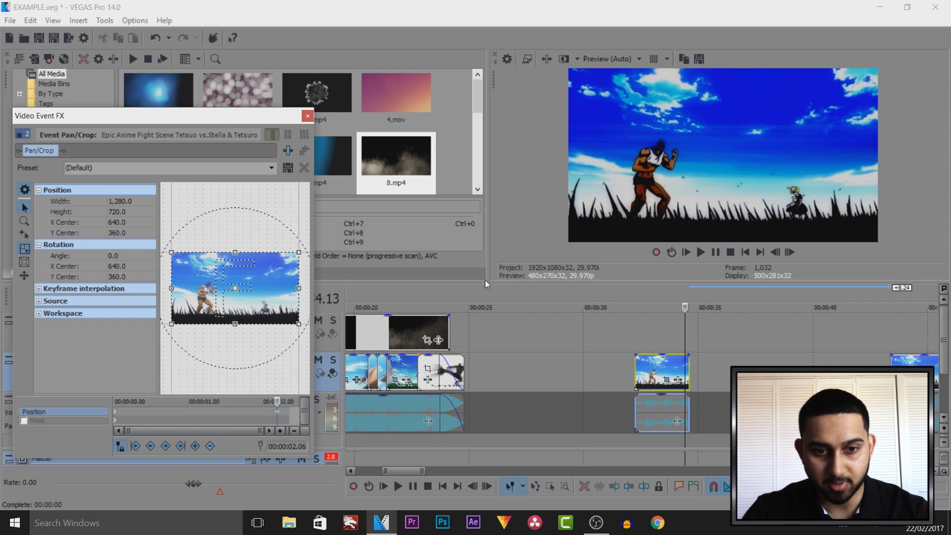
Zoom the 00:00:02.06 keyframe onto the man at about 612 × 344, tilt it about -11.7°, and preview the clip.
{"action": "left_click_drag", "start_coordinate": [235, 250], "coordinate": [224, 279]}
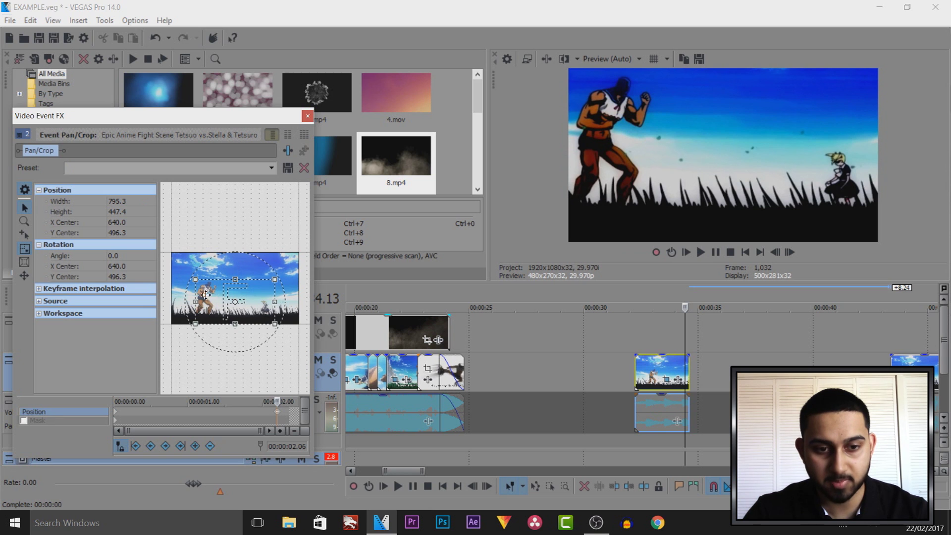
{"action": "left_click_drag", "start_coordinate": [258, 307], "coordinate": [232, 294]}
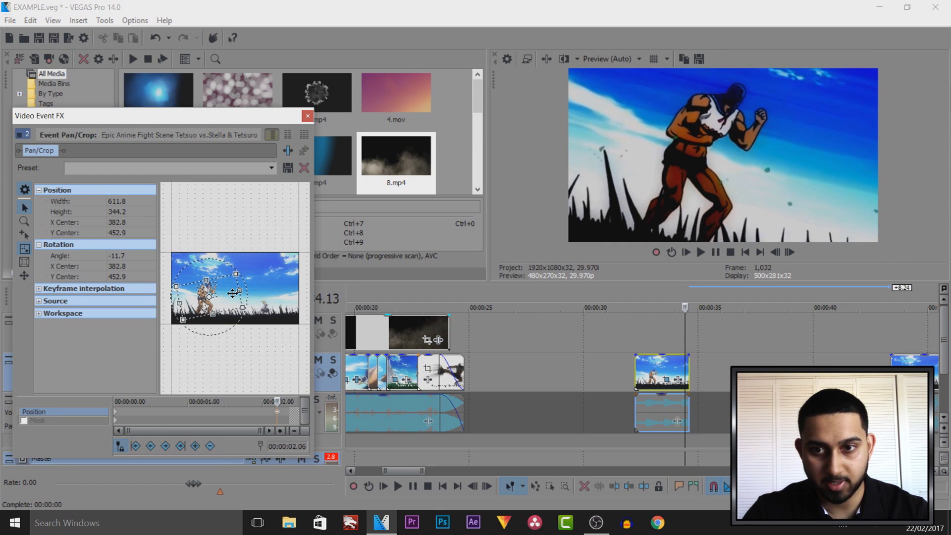
{"action": "left_click", "coordinate": [307, 117]}
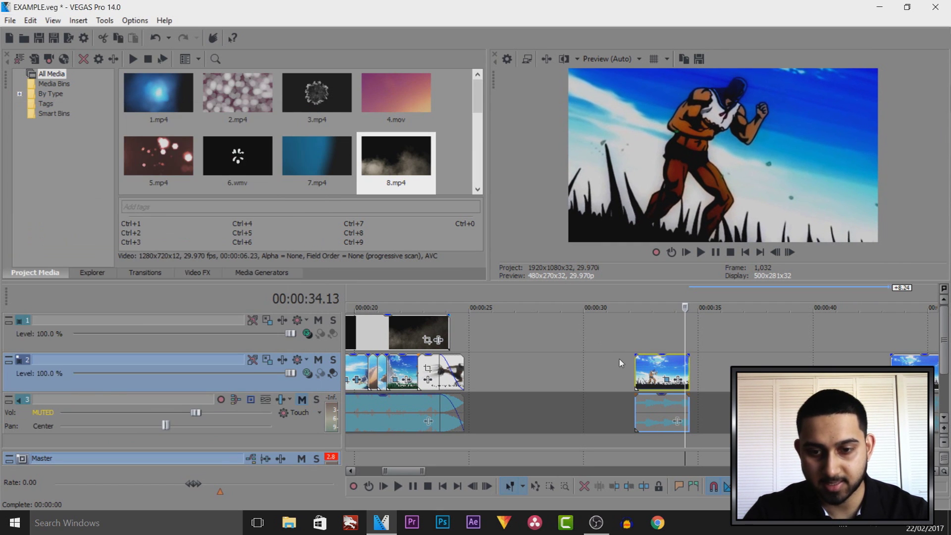
{"action": "left_click", "coordinate": [701, 253]}
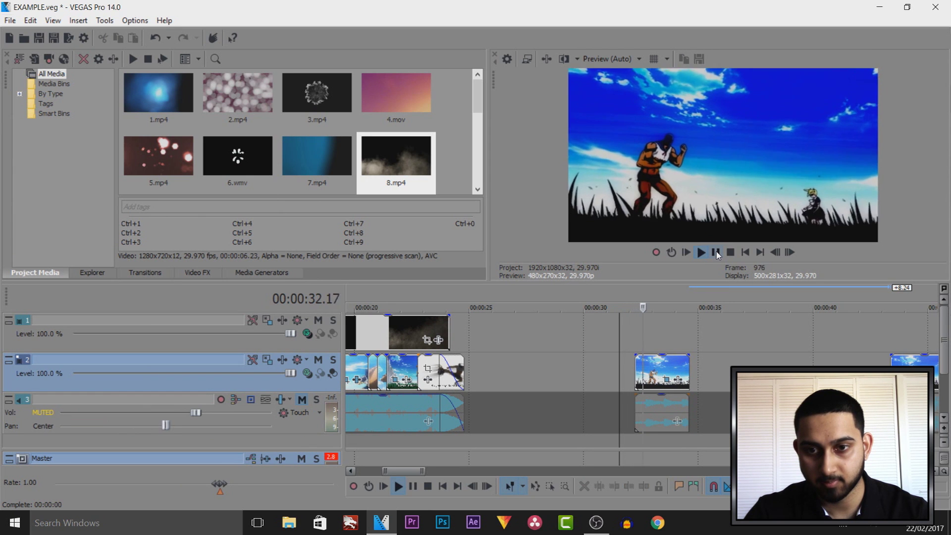
{"action": "left_click", "coordinate": [716, 252]}
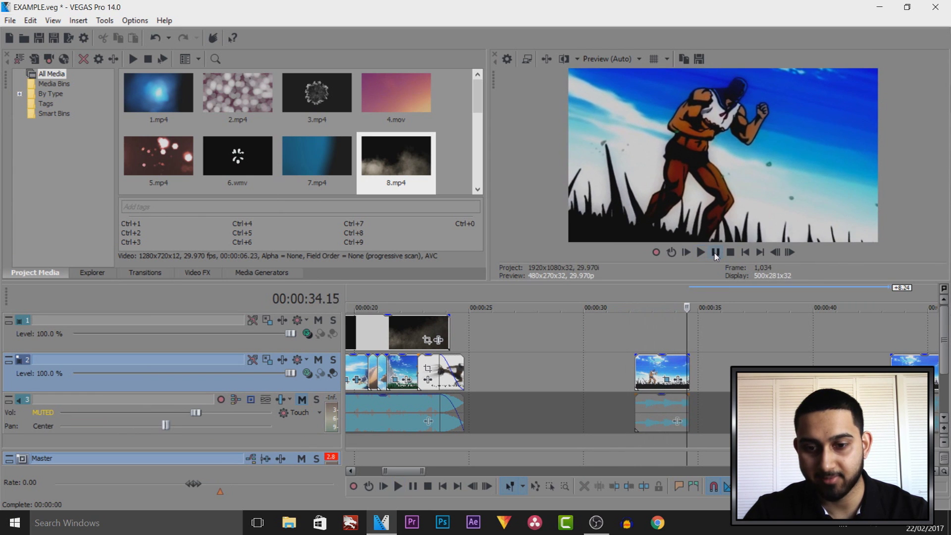
Duplicate the zoomed clip directly after the original on the timeline.
{"action": "left_click", "coordinate": [644, 370]}
{"action": "key", "text": "ctrl+c"}
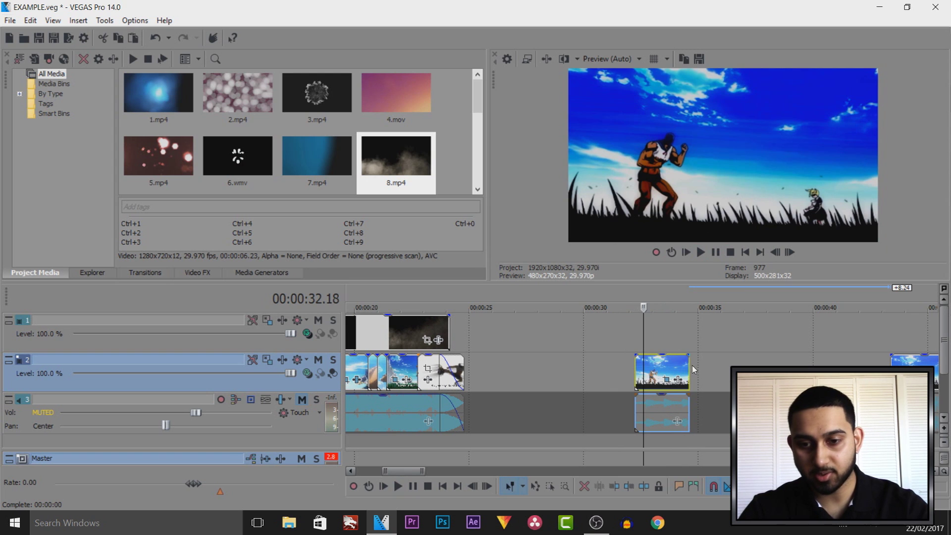
{"action": "left_click", "coordinate": [691, 369]}
{"action": "key", "text": "ctrl+v"}
{"action": "left_click", "coordinate": [695, 376]}
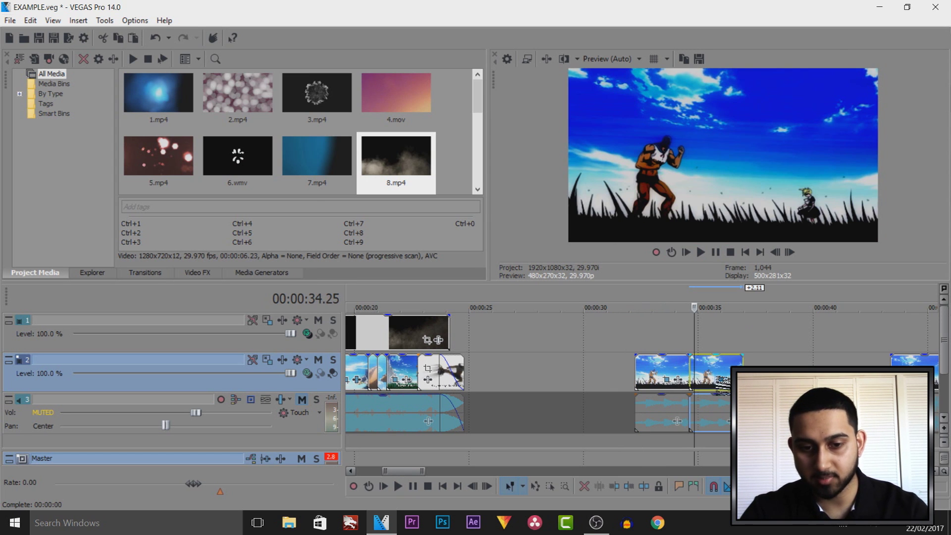
Restore the duplicate clip's Pan/Crop keyframe at 00:00:02.06 to the full frame.
{"action": "left_click", "coordinate": [721, 379]}
{"action": "left_click", "coordinate": [278, 402]}
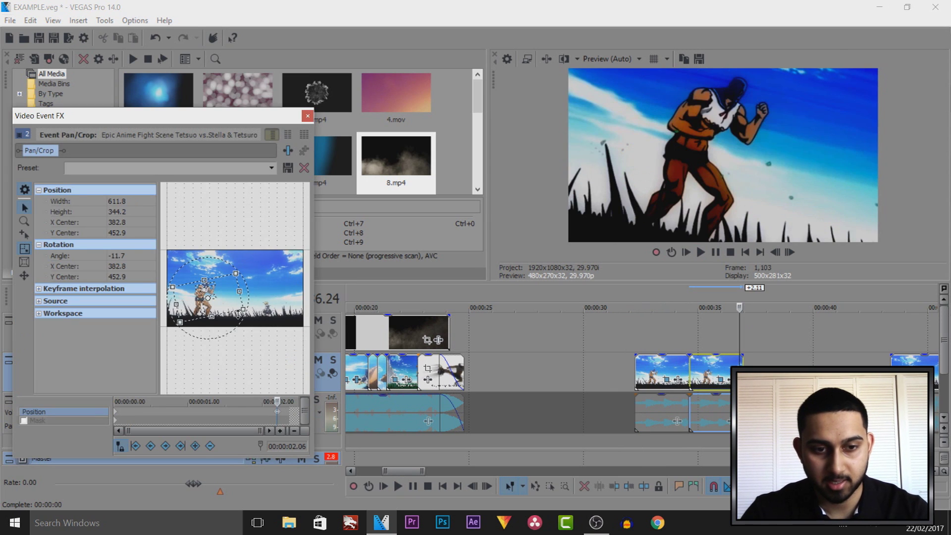
{"action": "right_click", "coordinate": [227, 302]}
{"action": "left_click", "coordinate": [270, 318]}
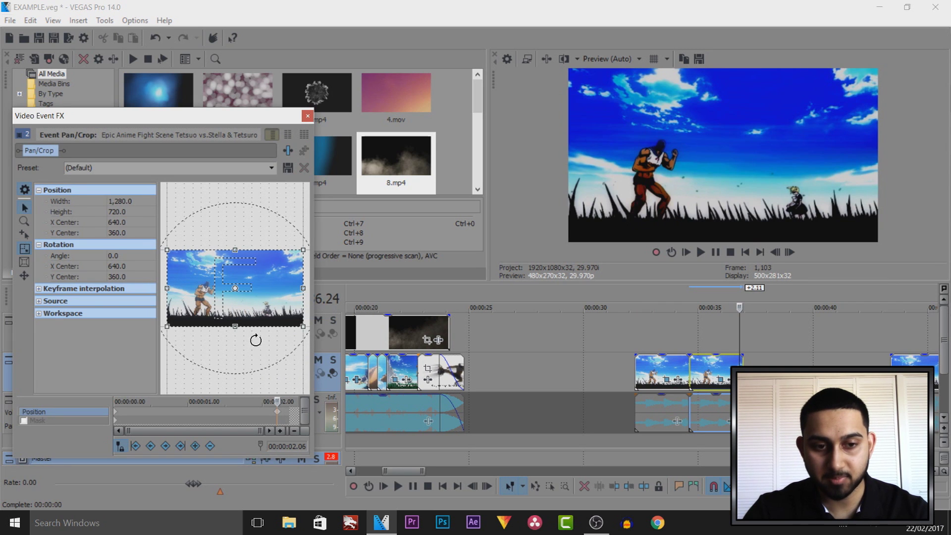
Zoom the duplicate's ending keyframe onto the girl at about 397 × 223, tilt it about -19.9°, and preview both clips.
{"action": "left_click_drag", "start_coordinate": [166, 250], "coordinate": [289, 324]}
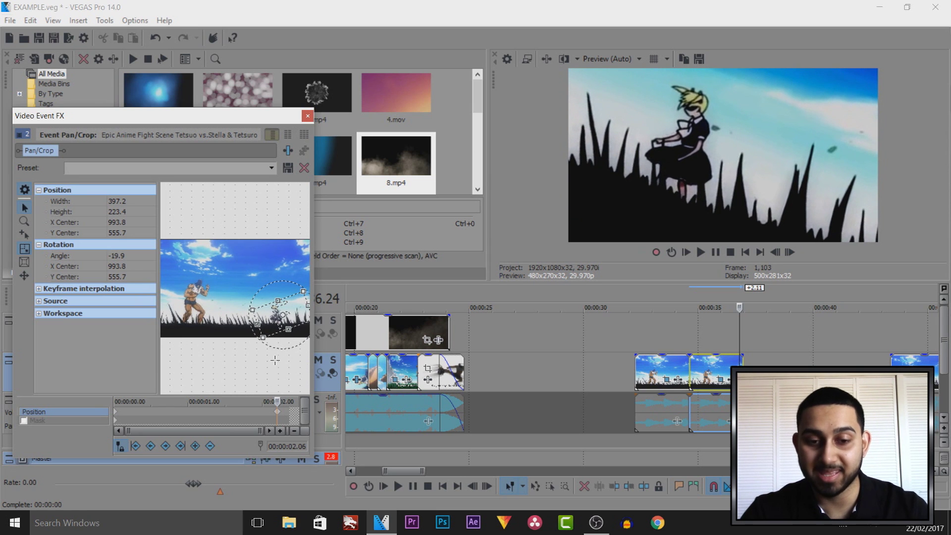
{"action": "scroll", "coordinate": [274, 359], "scroll_direction": "up", "scroll_amount": 1}
{"action": "left_click_drag", "start_coordinate": [273, 328], "coordinate": [267, 331]}
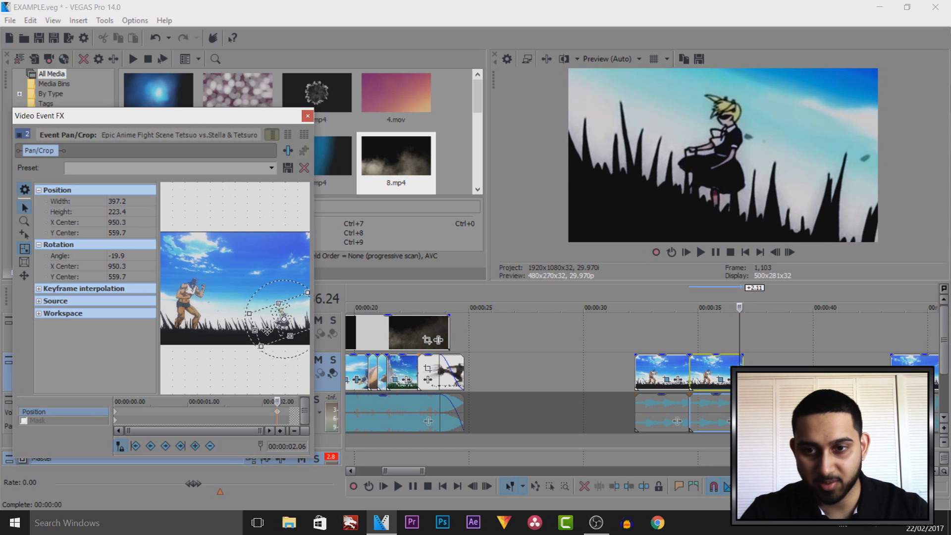
{"action": "left_click", "coordinate": [307, 116]}
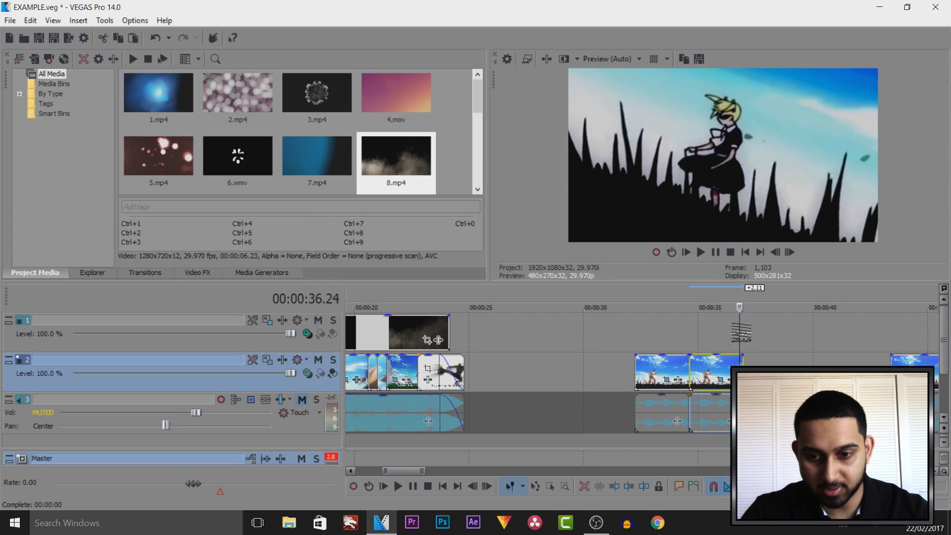
{"action": "left_click", "coordinate": [628, 346]}
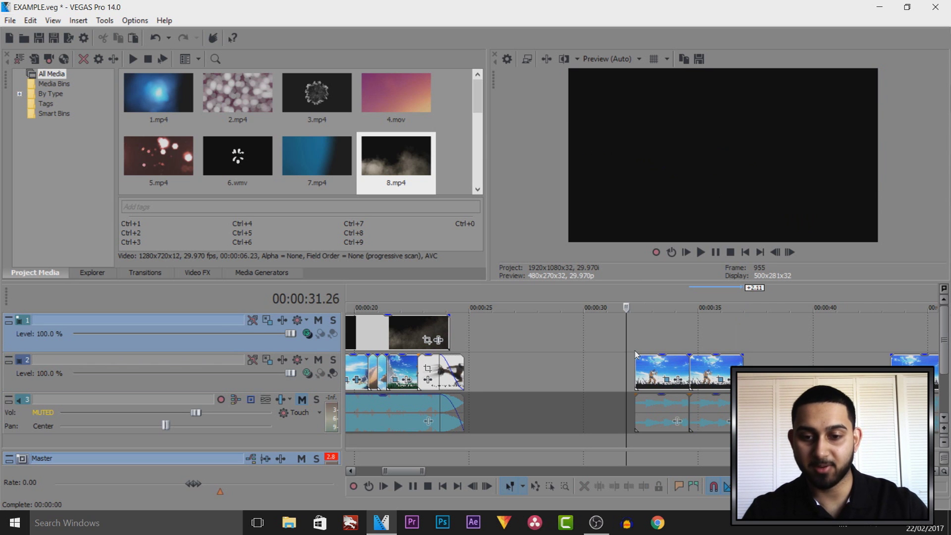
{"action": "key", "text": "space"}
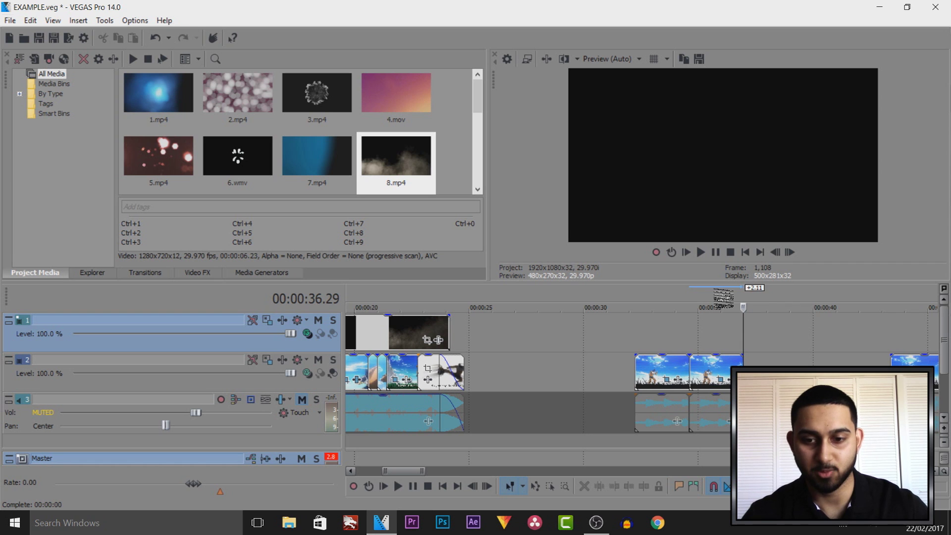
Examine the existing overlay above the grass clip around 00:00:12 in the earlier edit.
{"action": "scroll", "coordinate": [673, 358], "scroll_direction": "down", "scroll_amount": 5}
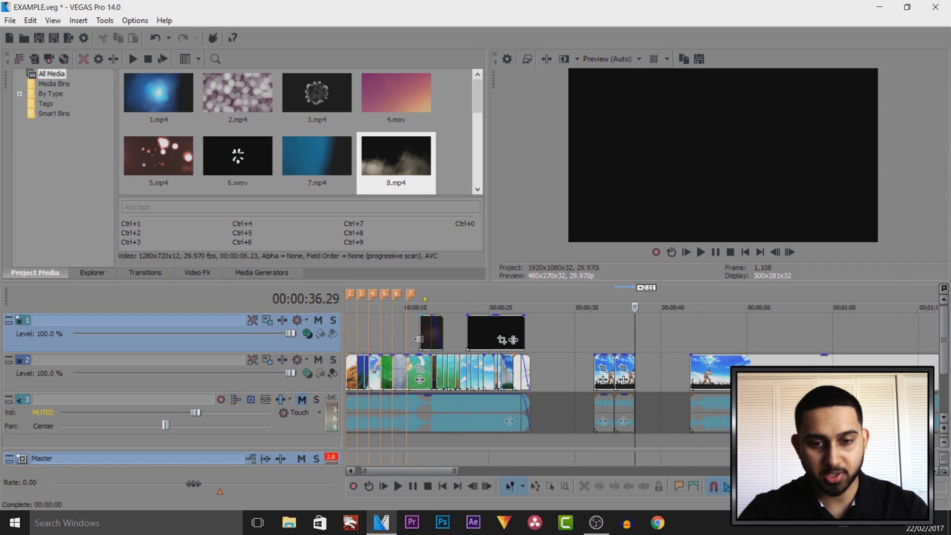
{"action": "left_click", "coordinate": [419, 339]}
{"action": "scroll", "coordinate": [598, 375], "scroll_direction": "up", "scroll_amount": 3}
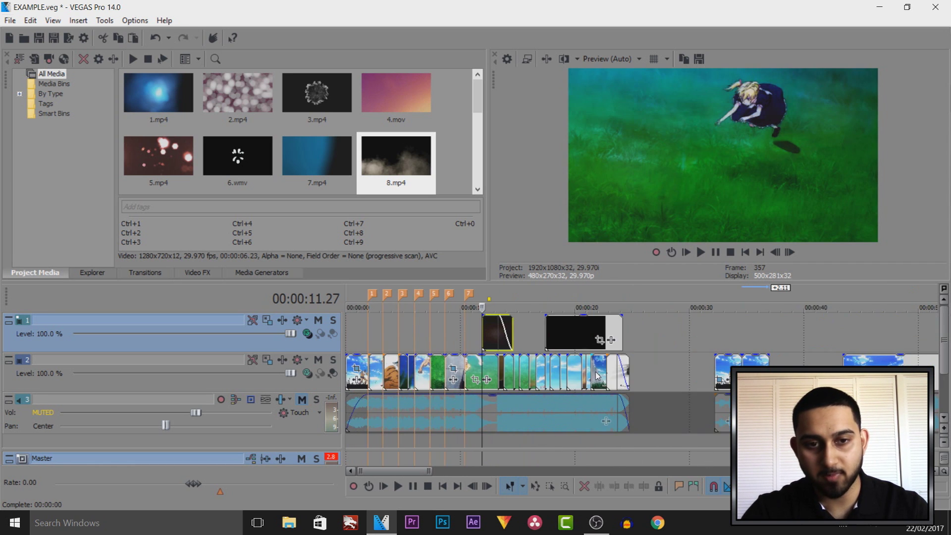
{"action": "scroll", "coordinate": [598, 375], "scroll_direction": "up", "scroll_amount": 3}
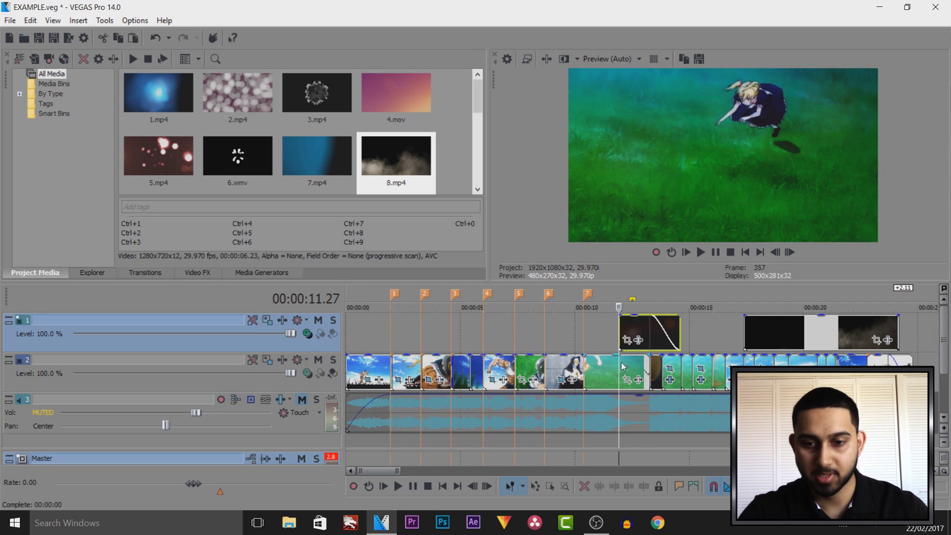
{"action": "mouse_move", "coordinate": [620, 366]}
{"action": "left_mouse_down"}
{"action": "mouse_move", "coordinate": [644, 369]}
{"action": "mouse_move", "coordinate": [633, 369]}
{"action": "left_mouse_up"}
{"action": "scroll", "coordinate": [659, 384], "scroll_direction": "down", "scroll_amount": 4}
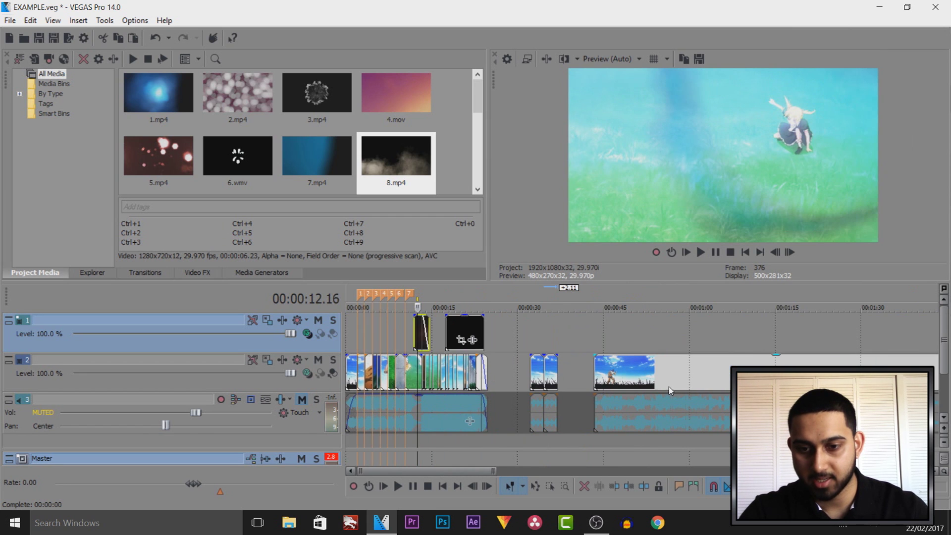
Place 7.mp4 on track 1 above the two zoomed clips, aligned with the start of the first one.
{"action": "left_click", "coordinate": [531, 335]}
{"action": "scroll", "coordinate": [567, 347], "scroll_direction": "up", "scroll_amount": 3}
{"action": "mouse_move", "coordinate": [648, 347]}
{"action": "left_mouse_down"}
{"action": "mouse_move", "coordinate": [684, 342]}
{"action": "mouse_move", "coordinate": [666, 342]}
{"action": "left_mouse_up"}
{"action": "left_click_drag", "start_coordinate": [475, 101], "coordinate": [494, 100]}
{"action": "left_click", "coordinate": [414, 137]}
{"action": "left_click", "coordinate": [323, 157]}
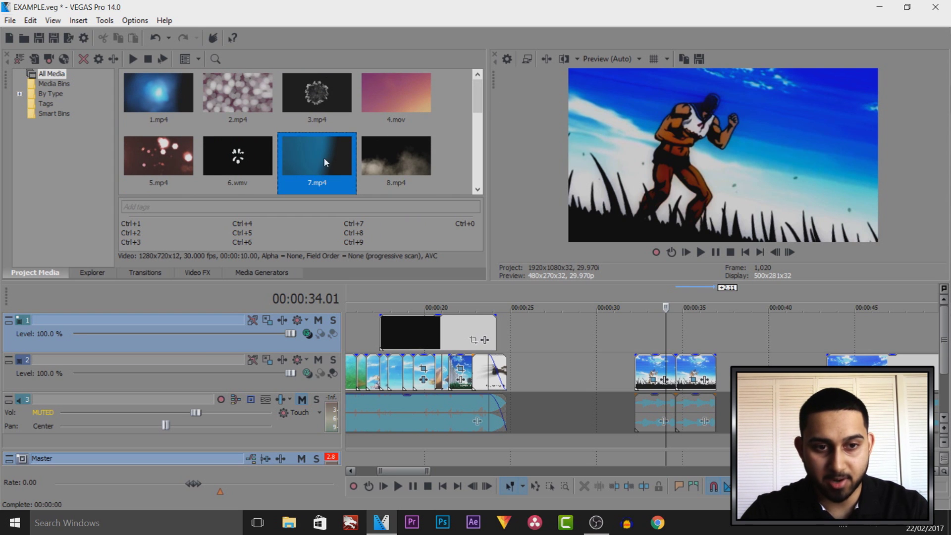
{"action": "left_click_drag", "start_coordinate": [590, 265], "coordinate": [641, 331]}
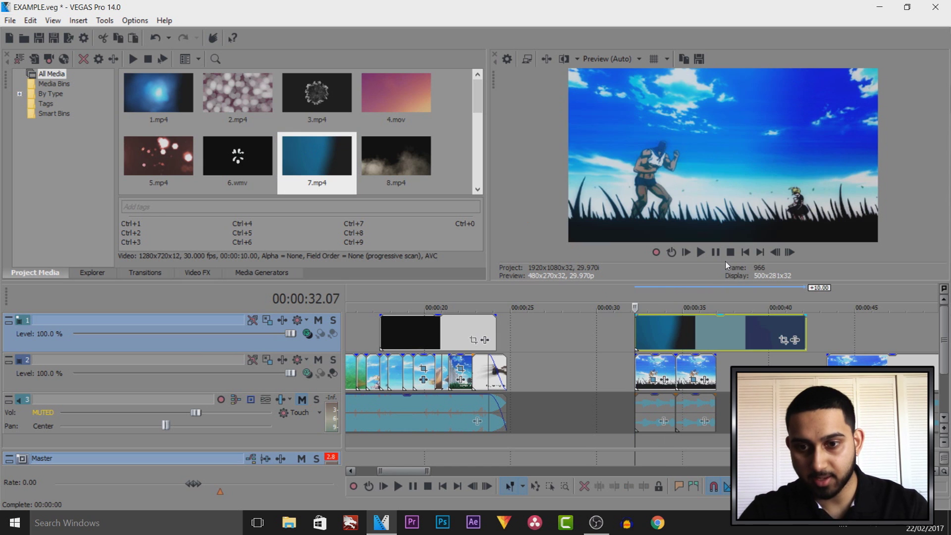
Preview the 7.mp4 overlay and trim its end to match the end of the second zoomed clip.
{"action": "key", "text": "space"}
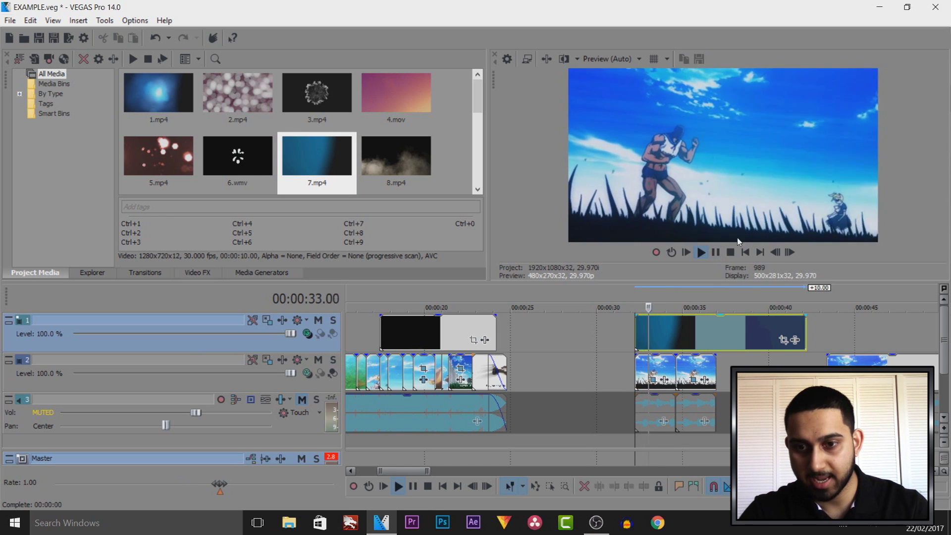
{"action": "left_click", "coordinate": [717, 252]}
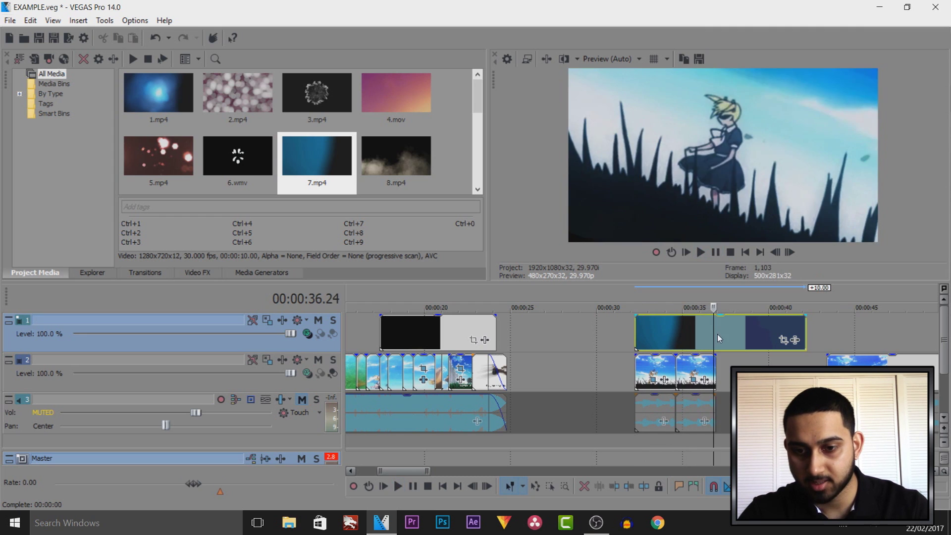
{"action": "left_click", "coordinate": [717, 335]}
{"action": "left_click_drag", "start_coordinate": [805, 333], "coordinate": [717, 333]}
Check the blended 7.mp4 overlay at several points across the two zoomed clips.
{"action": "left_click", "coordinate": [682, 333]}
{"action": "left_click", "coordinate": [676, 339]}
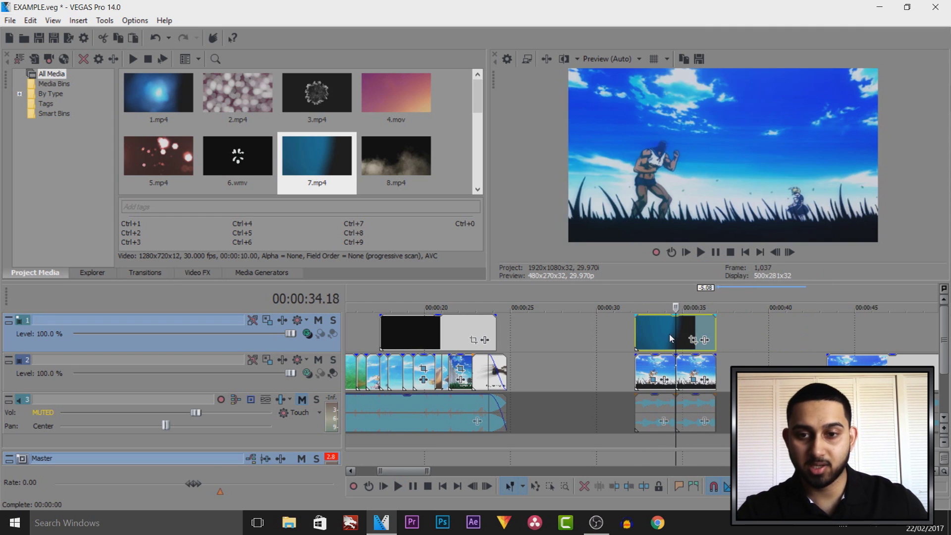
{"action": "left_click", "coordinate": [660, 333]}
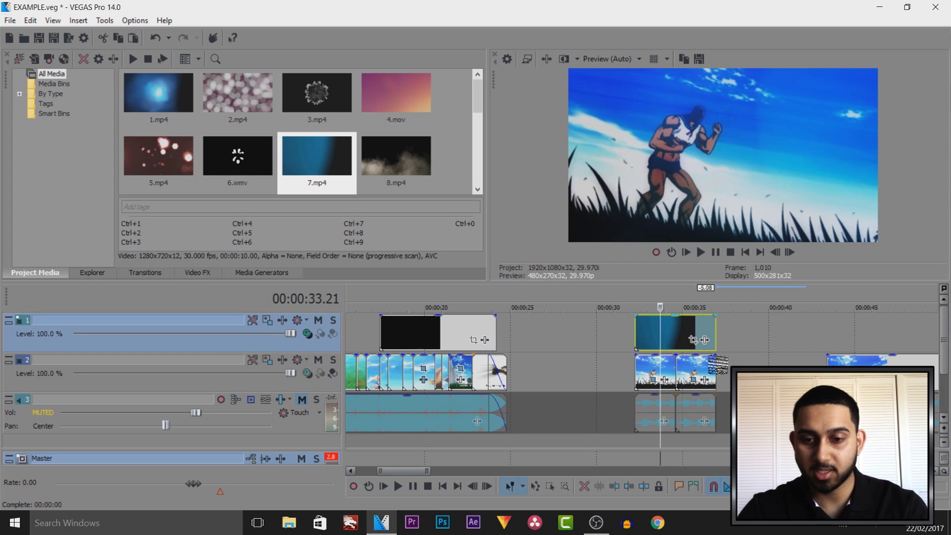
Switch track 1's compositing mode to Source Alpha and play the section from the start of 7.mp4 for comparison.
{"action": "left_click", "coordinate": [309, 335]}
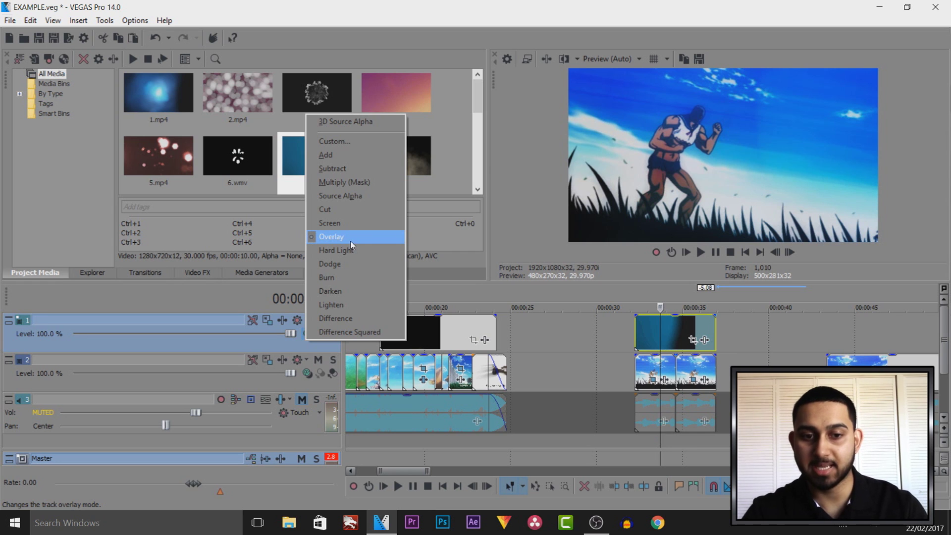
{"action": "left_click", "coordinate": [341, 196]}
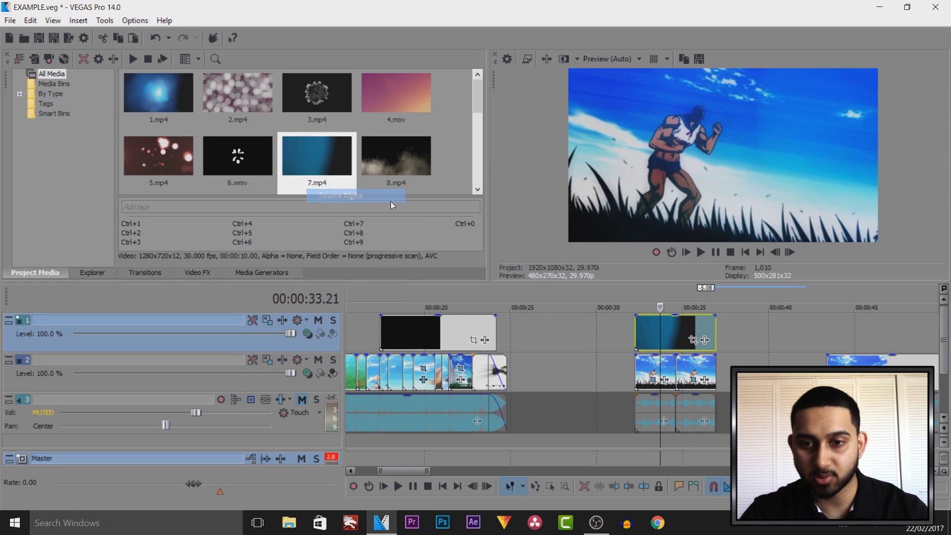
{"action": "left_click", "coordinate": [637, 321]}
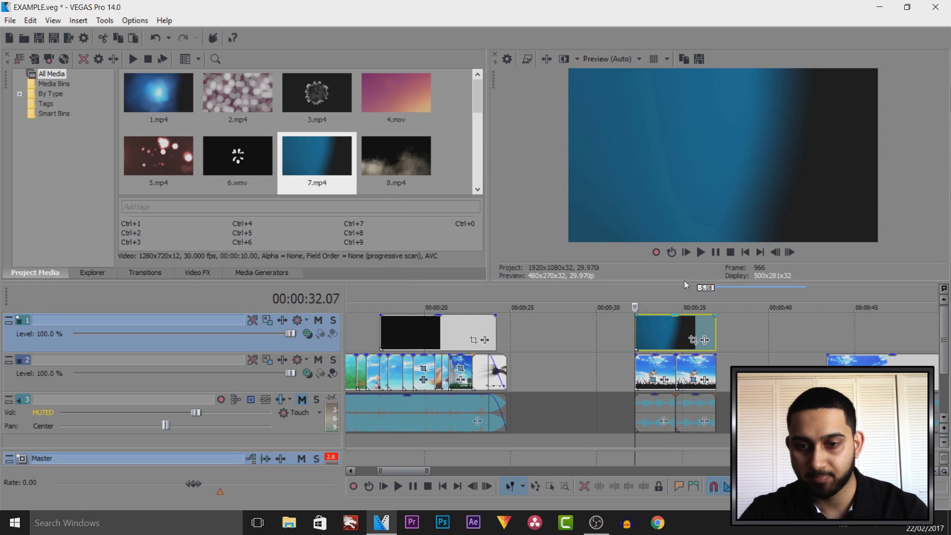
{"action": "left_click", "coordinate": [701, 252]}
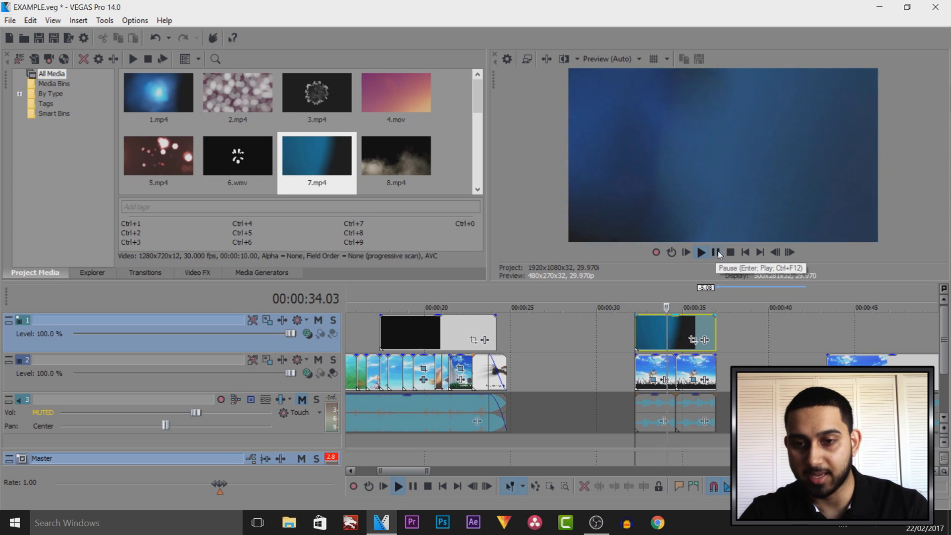
{"action": "left_click", "coordinate": [717, 252]}
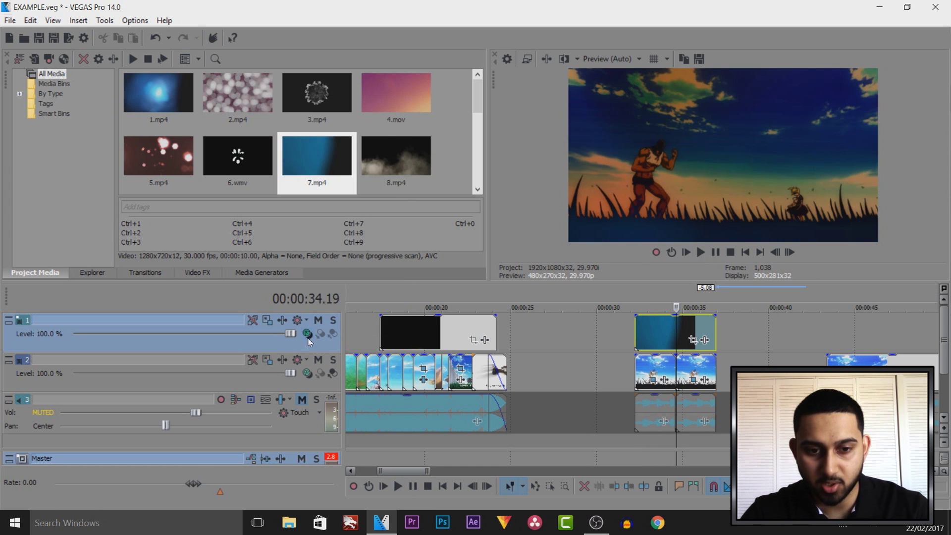
Set track 1's compositing mode to Overlay and play the zoomed clips from their start.
{"action": "left_click", "coordinate": [307, 336]}
{"action": "left_click", "coordinate": [363, 236]}
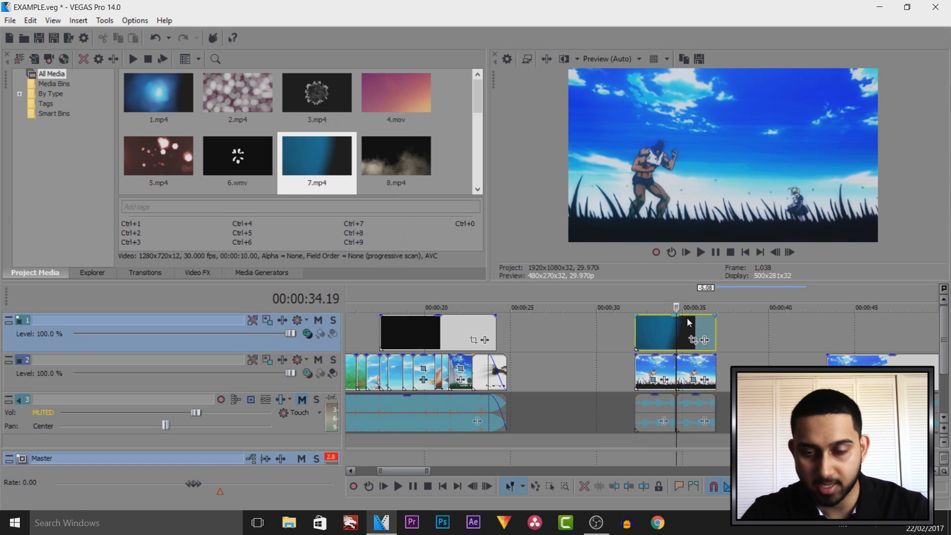
{"action": "left_click", "coordinate": [639, 341]}
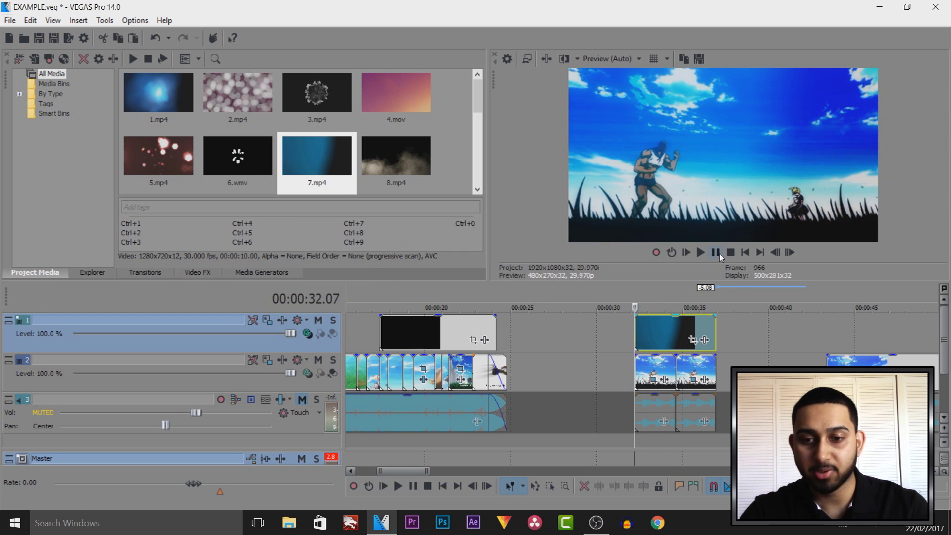
{"action": "left_click", "coordinate": [719, 254]}
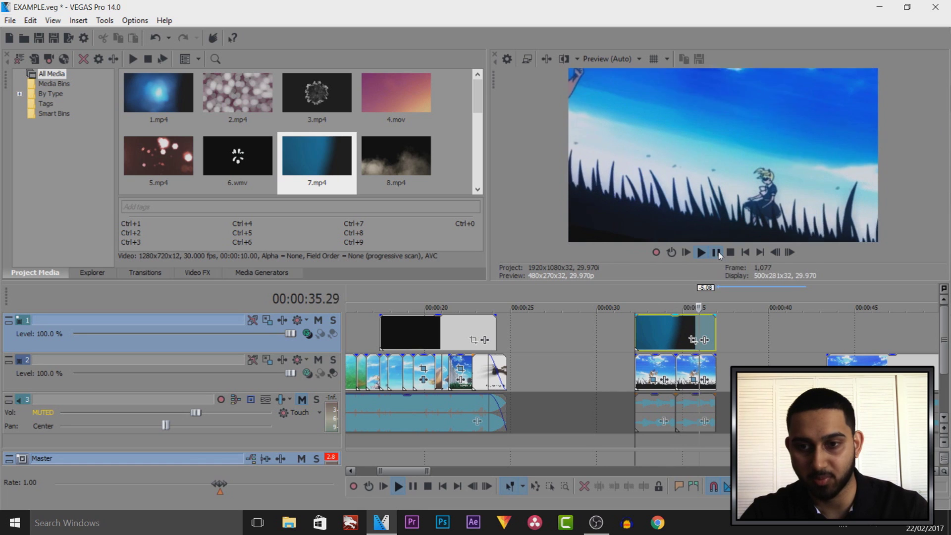
{"action": "left_click", "coordinate": [719, 254]}
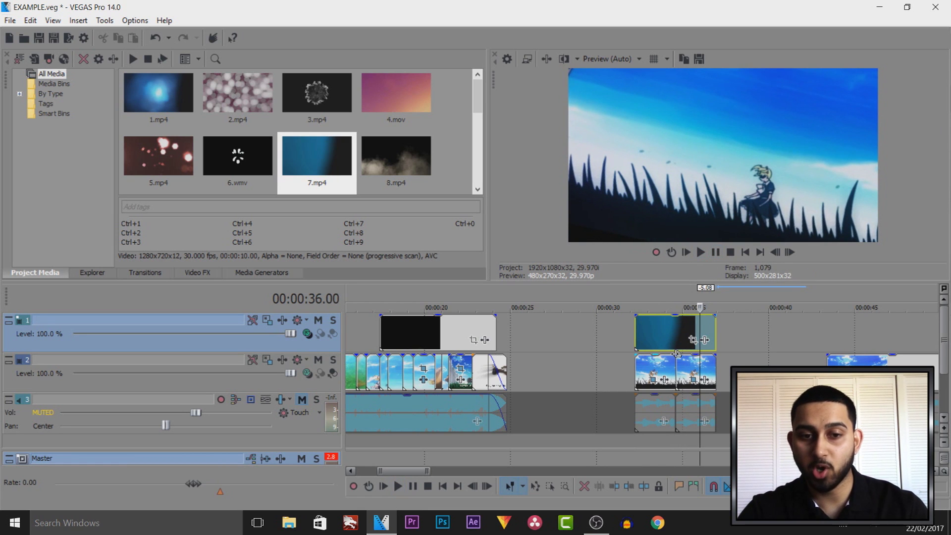
Place 8.mp4 on a new track above 7.mp4, aligned with its start, and trim its end to match the clips below.
{"action": "left_click", "coordinate": [418, 168]}
{"action": "scroll", "coordinate": [421, 159], "scroll_direction": "down", "scroll_amount": 1}
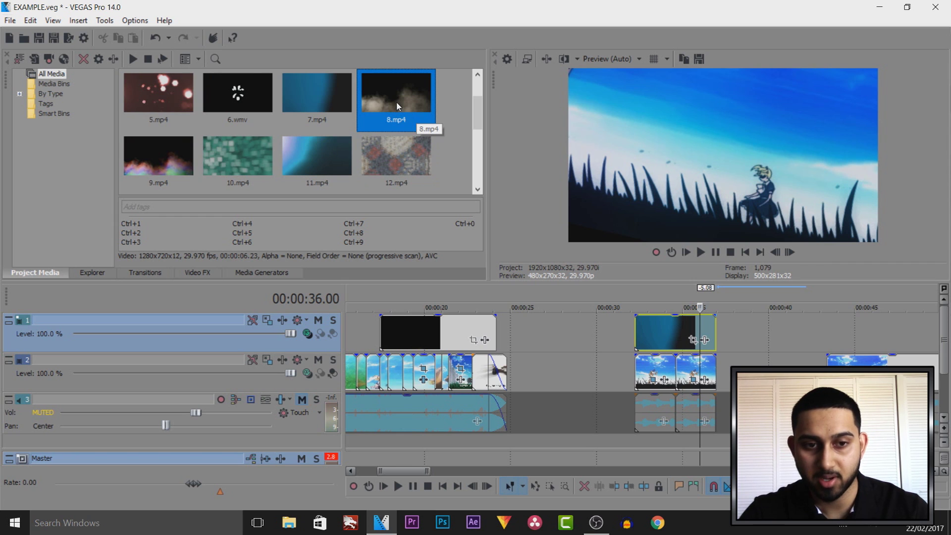
{"action": "left_click_drag", "start_coordinate": [500, 221], "coordinate": [639, 335]}
{"action": "left_click", "coordinate": [638, 335]}
{"action": "left_click_drag", "start_coordinate": [750, 340], "coordinate": [715, 341]}
Try Overlay for the 8.mp4 track, settle on the Screen compositing mode, and preview the smoke over both clips.
{"action": "left_click", "coordinate": [305, 335]}
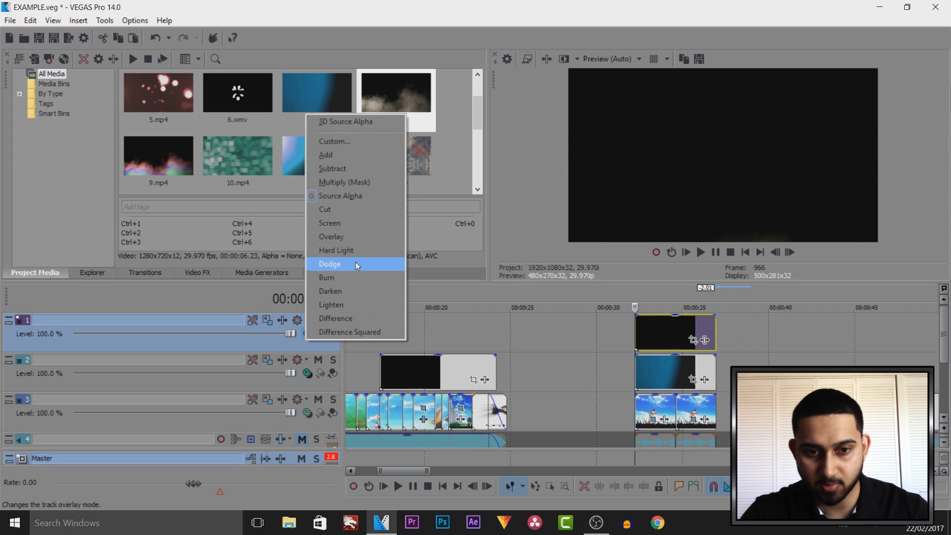
{"action": "left_click", "coordinate": [358, 236]}
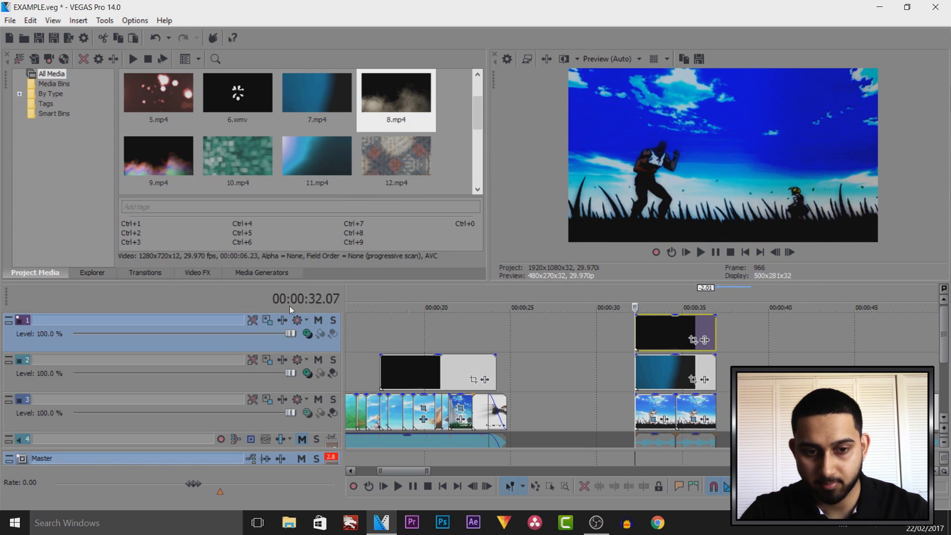
{"action": "left_click", "coordinate": [307, 339]}
{"action": "left_click", "coordinate": [355, 224]}
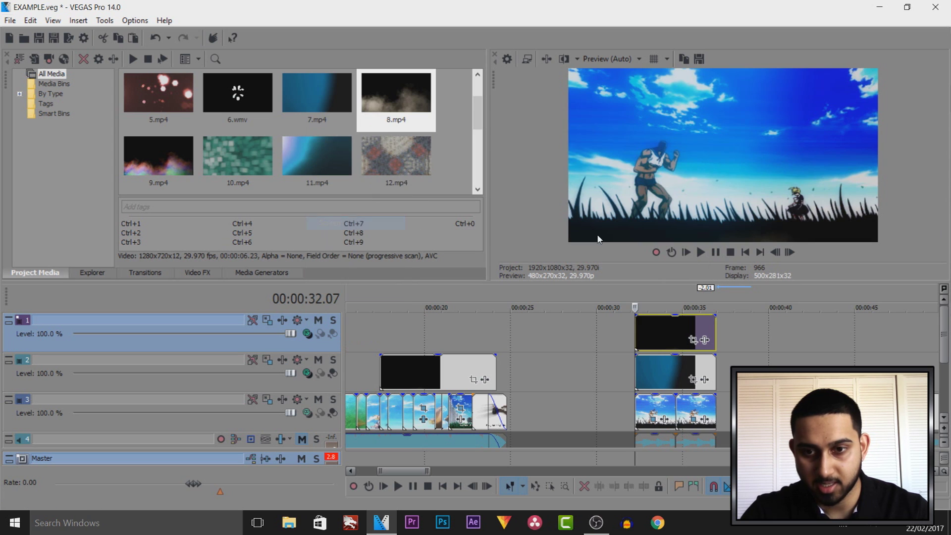
{"action": "left_click", "coordinate": [716, 253]}
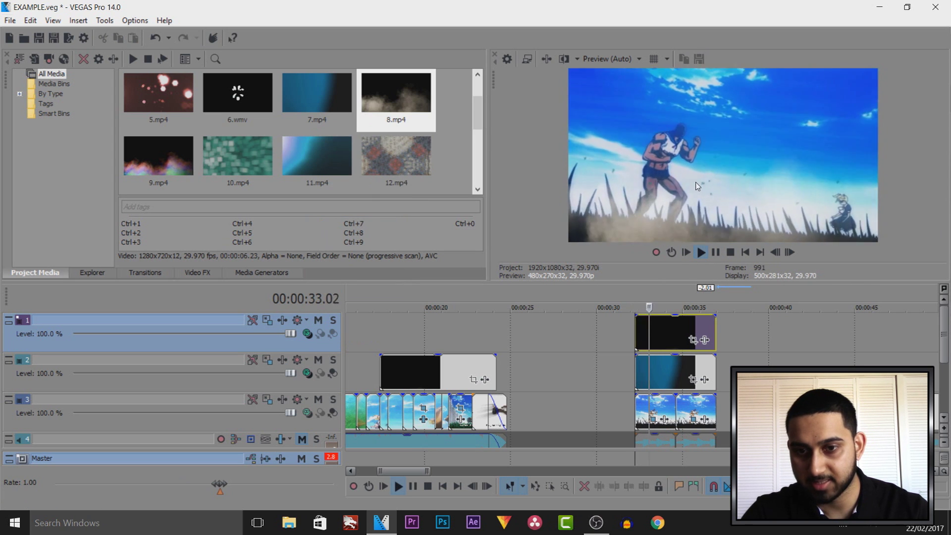
{"action": "left_click", "coordinate": [716, 253]}
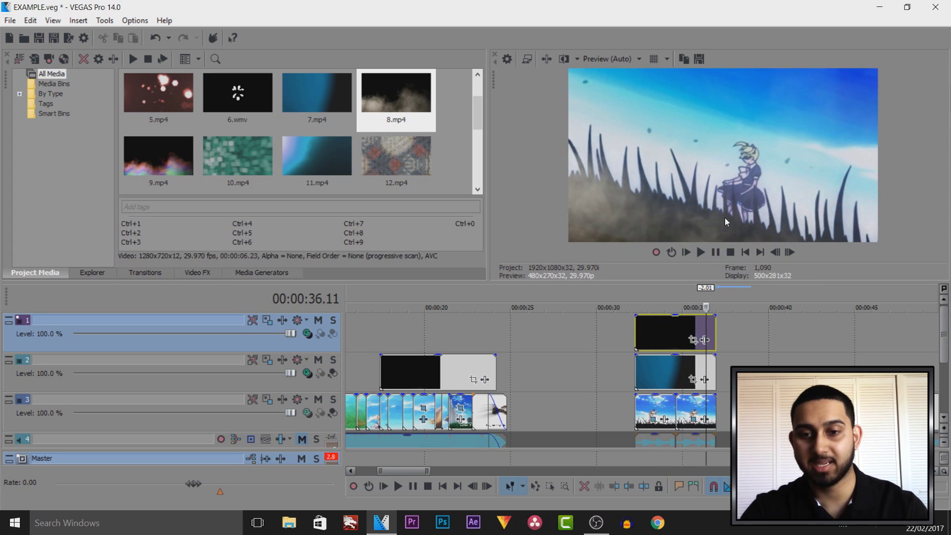
{"action": "left_click", "coordinate": [649, 342]}
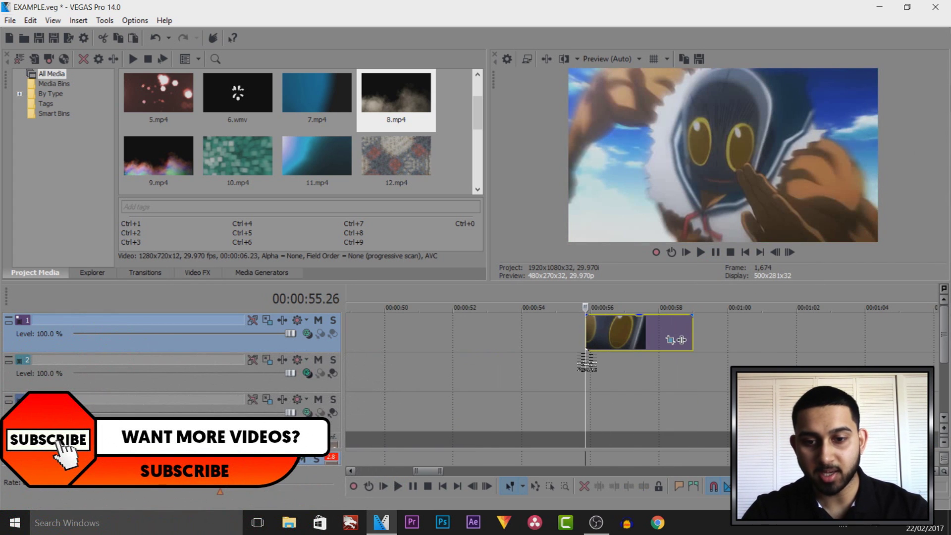
Split the clip starting at 00:00:55.26 at 00:00:56.07 and again at about 00:00:57, and select the middle piece.
{"action": "left_click_drag", "start_coordinate": [586, 363], "coordinate": [599, 369]}
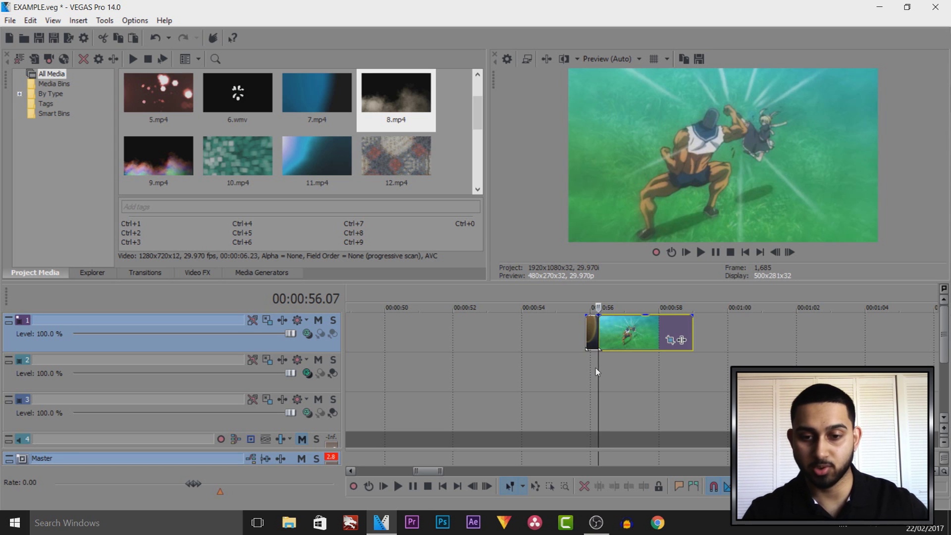
{"action": "left_click_drag", "start_coordinate": [599, 373], "coordinate": [628, 377]}
{"action": "key", "text": "s"}
{"action": "left_click", "coordinate": [611, 338]}
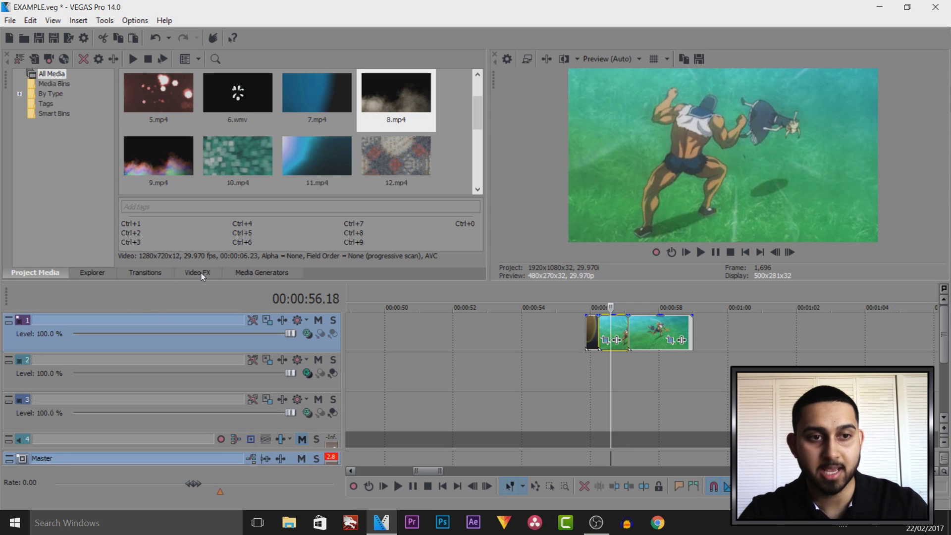
Open the Video FX library and examine the Color Corrector and Color Corrector (Secondary) presets.
{"action": "left_click", "coordinate": [52, 20]}
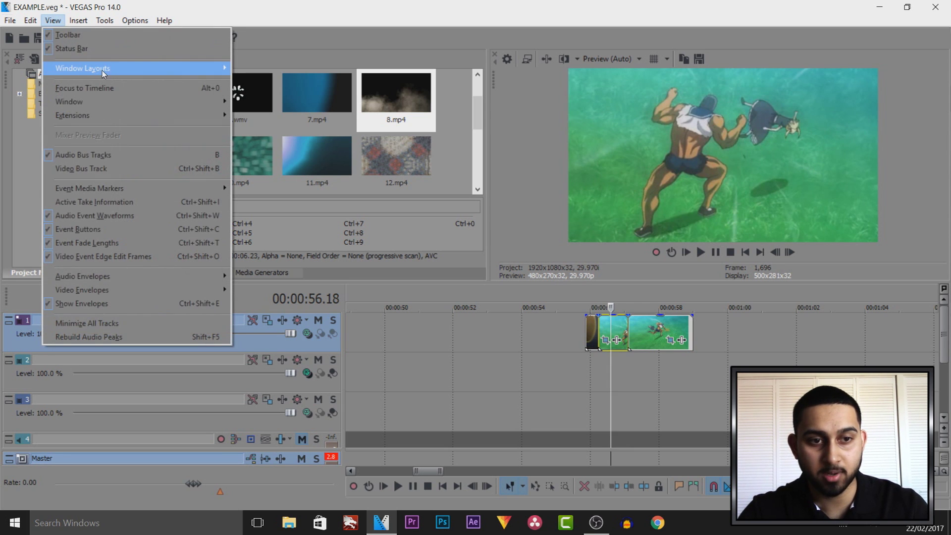
{"action": "mouse_move", "coordinate": [103, 71]}
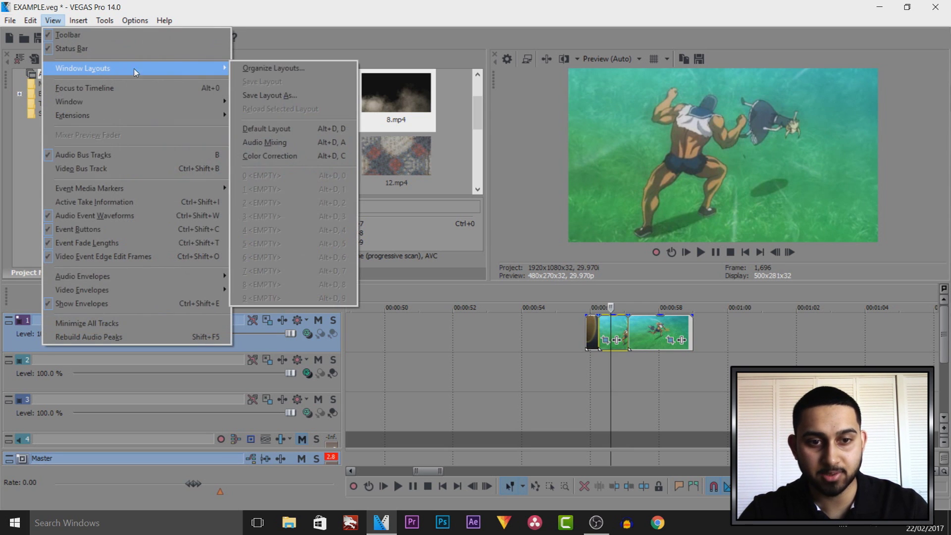
{"action": "left_click", "coordinate": [475, 259]}
{"action": "left_click", "coordinate": [199, 274]}
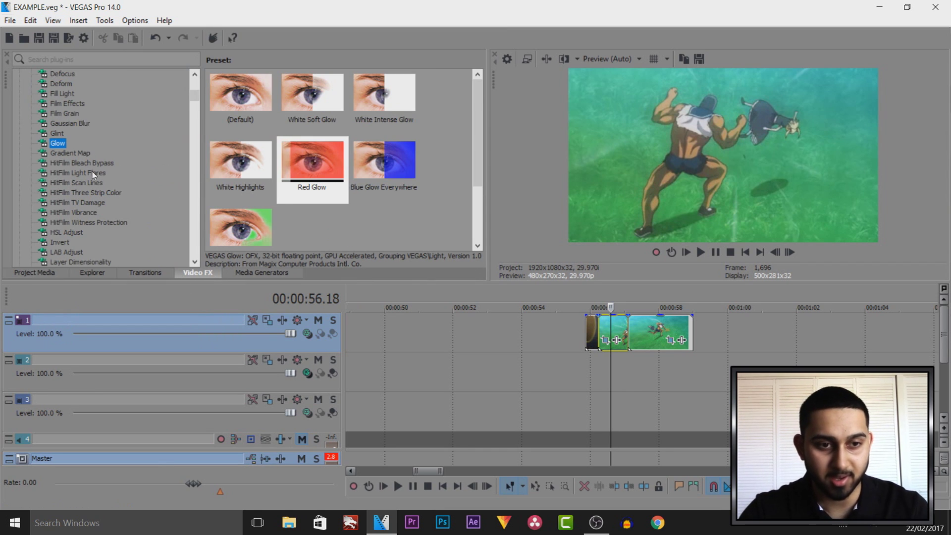
{"action": "scroll", "coordinate": [59, 166], "scroll_direction": "up", "scroll_amount": 2}
{"action": "scroll", "coordinate": [58, 165], "scroll_direction": "up", "scroll_amount": 4}
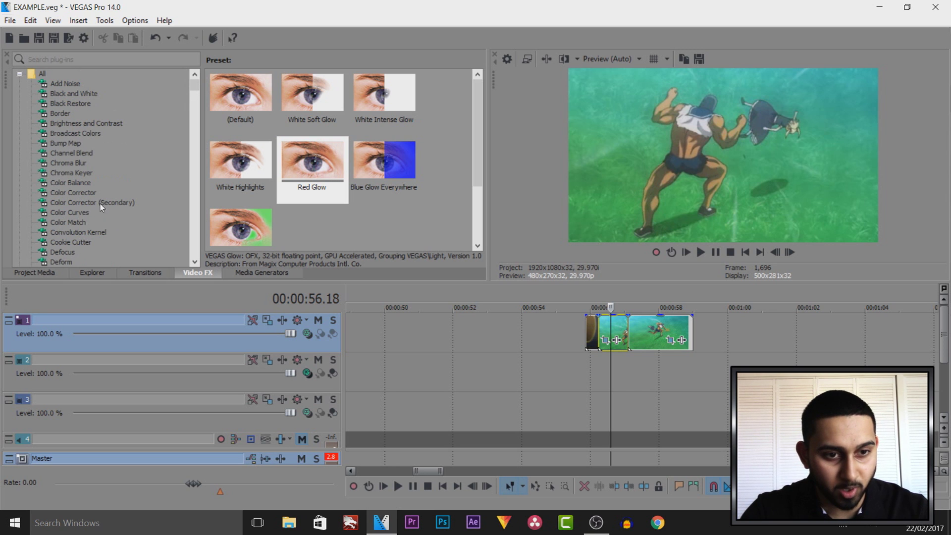
{"action": "left_click", "coordinate": [87, 195]}
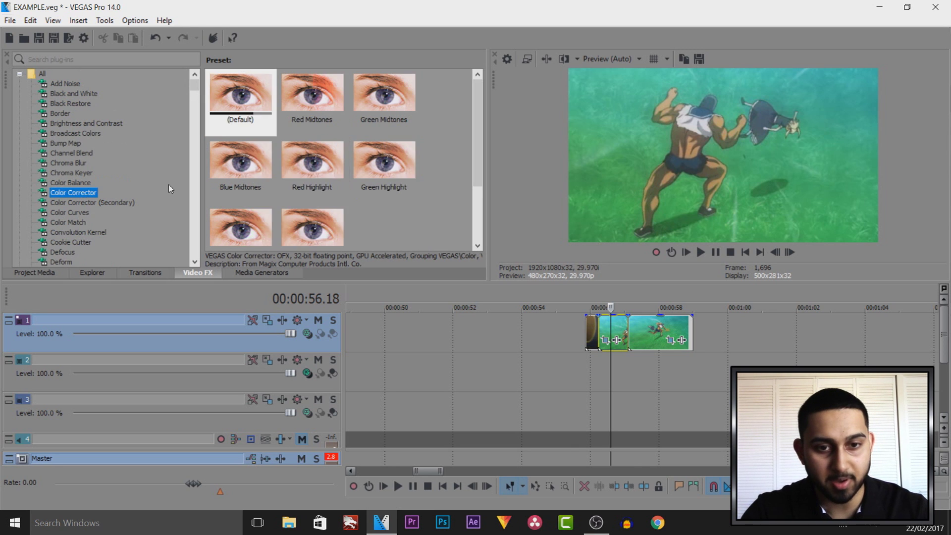
{"action": "left_click", "coordinate": [136, 203]}
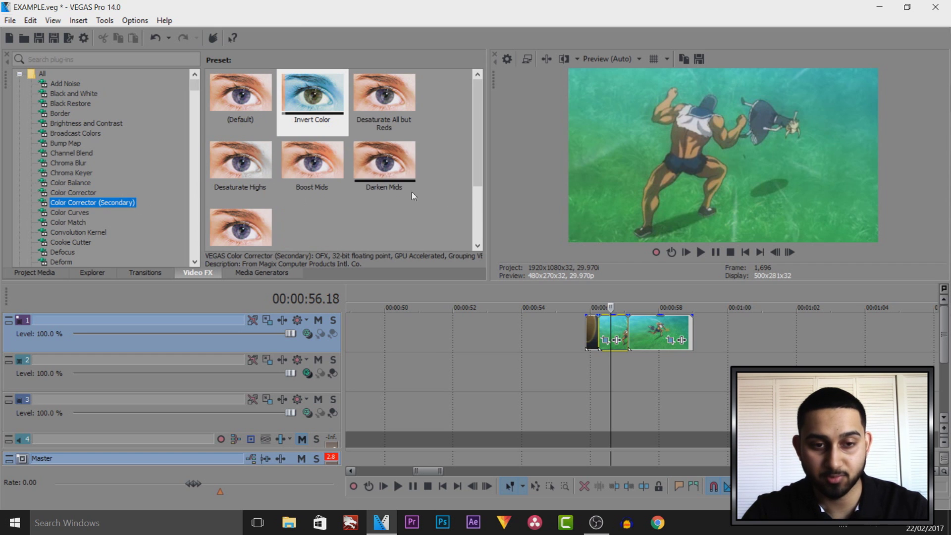
Examine the Color Curves presets, including Blues and Yellows, Infrared and Night.
{"action": "left_click", "coordinate": [77, 212]}
{"action": "scroll", "coordinate": [420, 174], "scroll_direction": "down", "scroll_amount": 1}
{"action": "scroll", "coordinate": [421, 174], "scroll_direction": "up", "scroll_amount": 1}
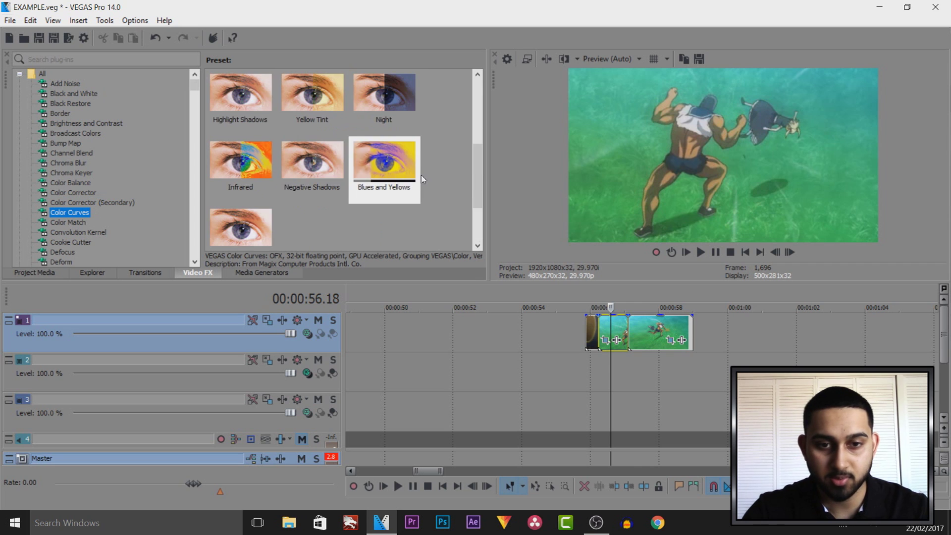
{"action": "left_click", "coordinate": [382, 172]}
{"action": "left_click", "coordinate": [241, 161]}
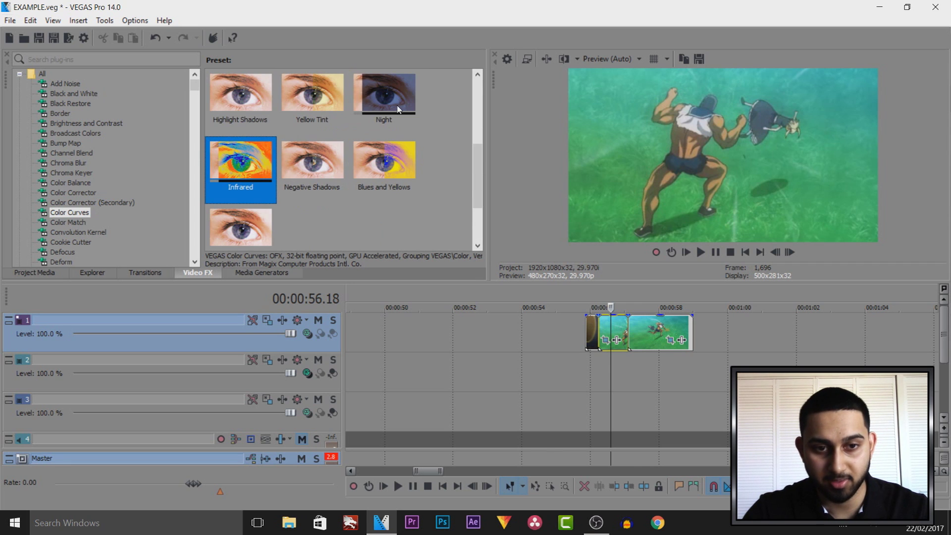
{"action": "scroll", "coordinate": [80, 236], "scroll_direction": "down", "scroll_amount": 3}
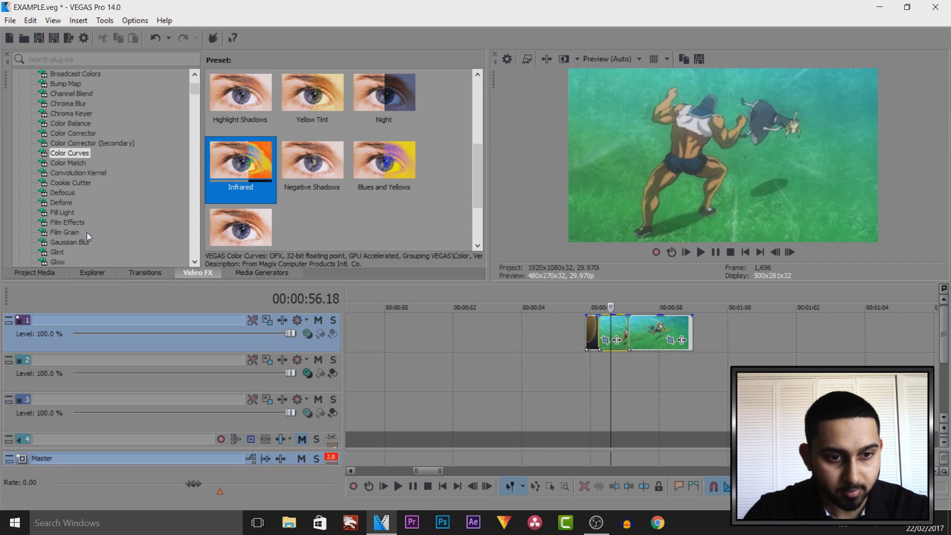
Examine the Glow presets and the Film Effects presets, including Circa 1908.
{"action": "left_click", "coordinate": [64, 242]}
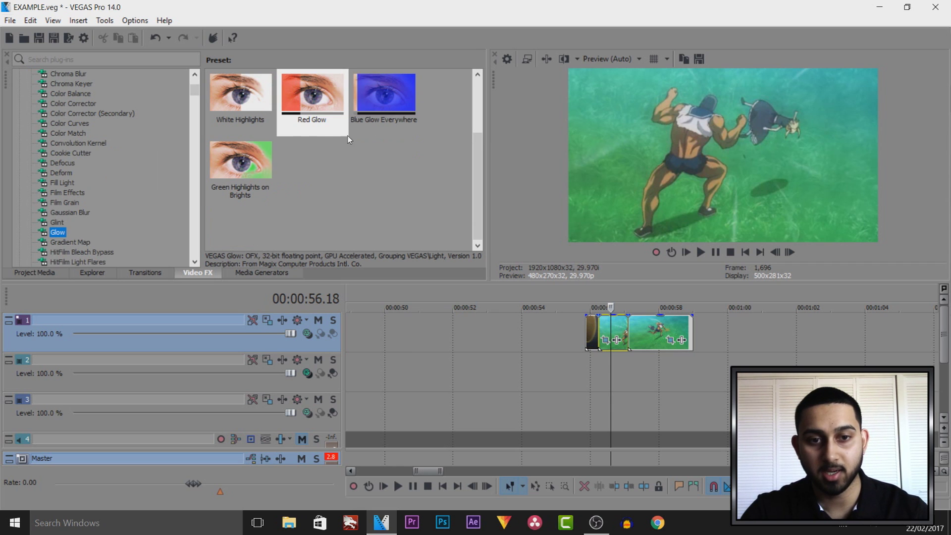
{"action": "left_click", "coordinate": [67, 192]}
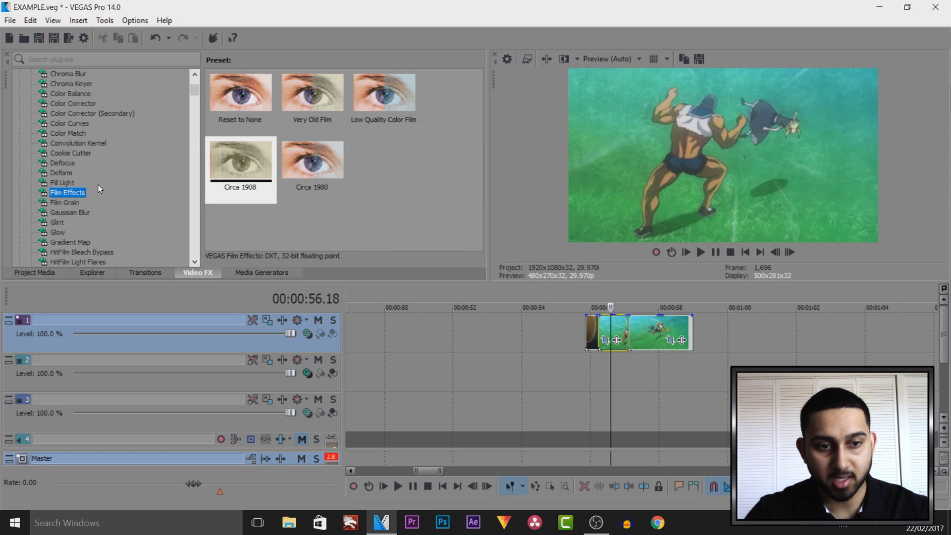
{"action": "left_click_drag", "start_coordinate": [255, 167], "coordinate": [248, 175]}
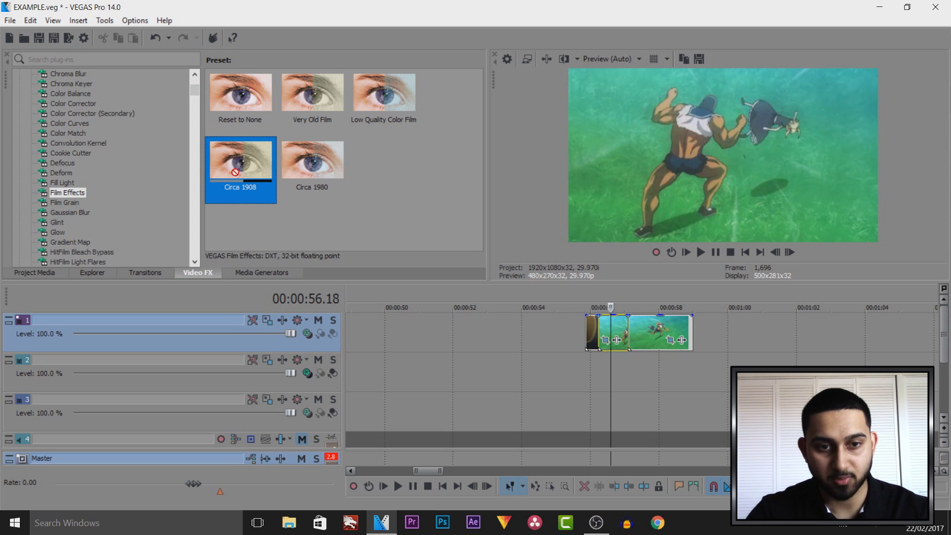
Examine the color effects on the impact clips between about 00:00:13 and 00:00:15 in the earlier edit.
{"action": "scroll", "coordinate": [495, 334], "scroll_direction": "down", "scroll_amount": 4}
{"action": "left_click", "coordinate": [366, 347]}
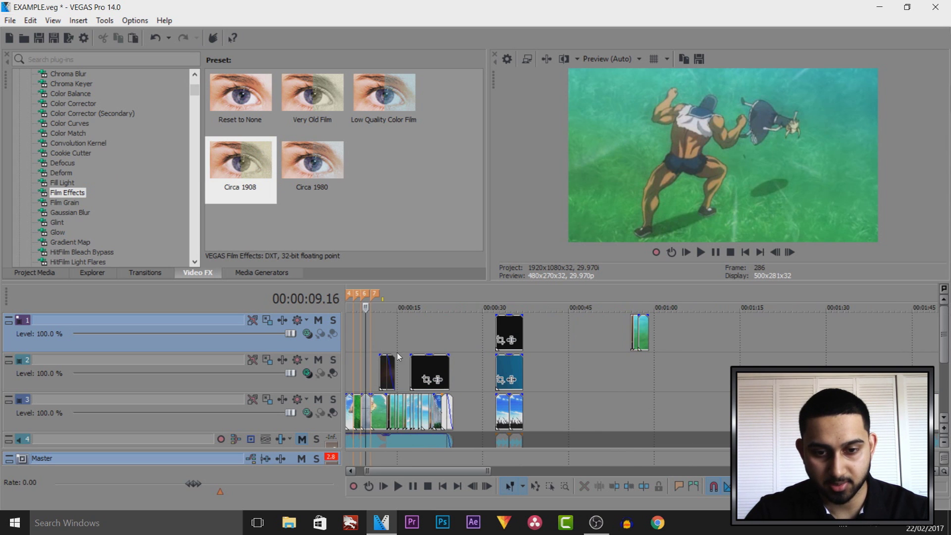
{"action": "scroll", "coordinate": [371, 352], "scroll_direction": "up", "scroll_amount": 4}
{"action": "left_click_drag", "start_coordinate": [564, 361], "coordinate": [661, 370]}
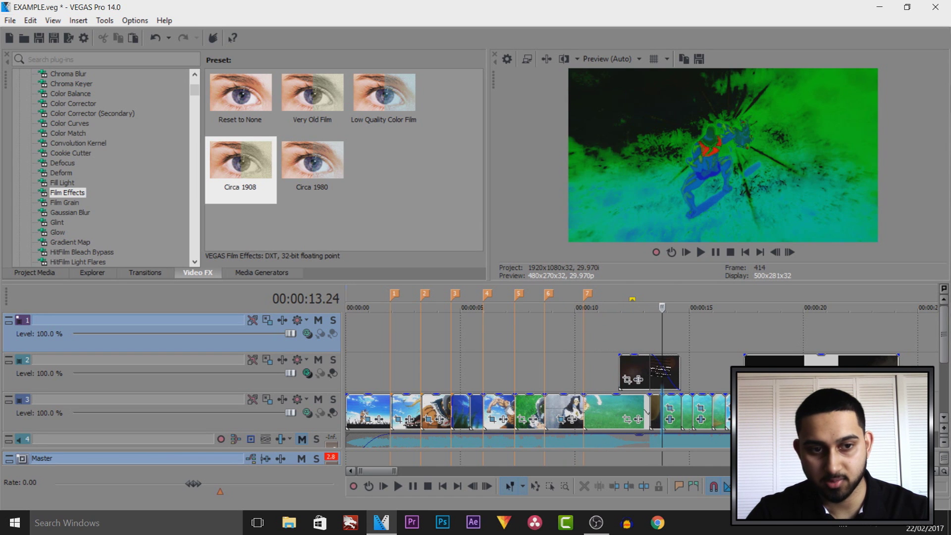
{"action": "left_click_drag", "start_coordinate": [661, 370], "coordinate": [699, 376]}
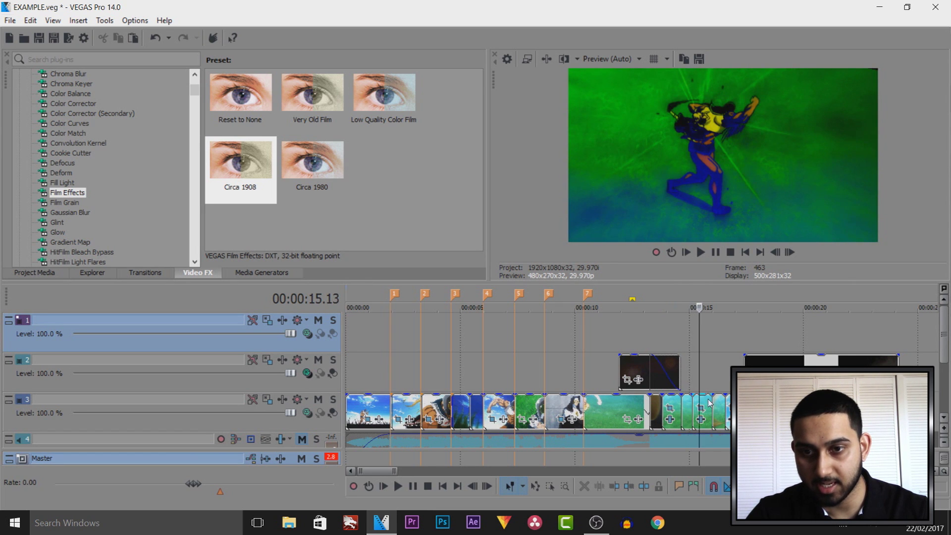
Examine the clips and their event effects between about 00:00:13 and 00:00:18 in the earlier edit.
{"action": "scroll", "coordinate": [698, 377], "scroll_direction": "up", "scroll_amount": 4}
{"action": "left_click", "coordinate": [647, 414]}
{"action": "scroll", "coordinate": [635, 407], "scroll_direction": "down", "scroll_amount": 3}
{"action": "left_click_drag", "start_coordinate": [638, 370], "coordinate": [693, 370]}
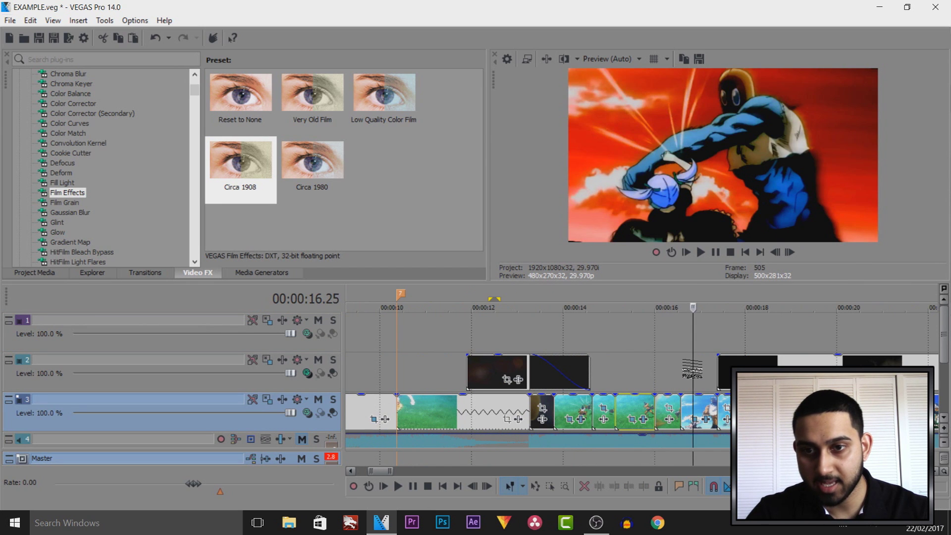
{"action": "left_click", "coordinate": [707, 419]}
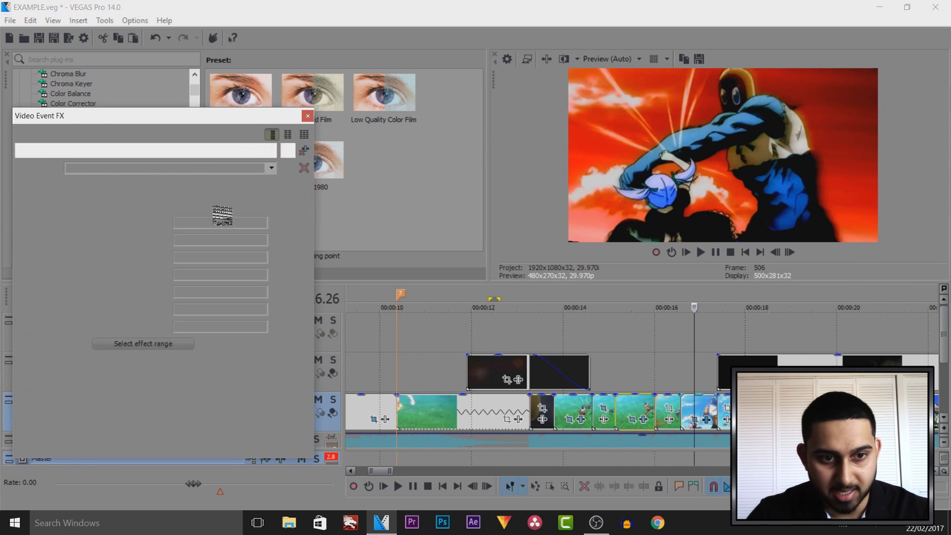
{"action": "left_click", "coordinate": [307, 115]}
{"action": "left_click", "coordinate": [755, 414]}
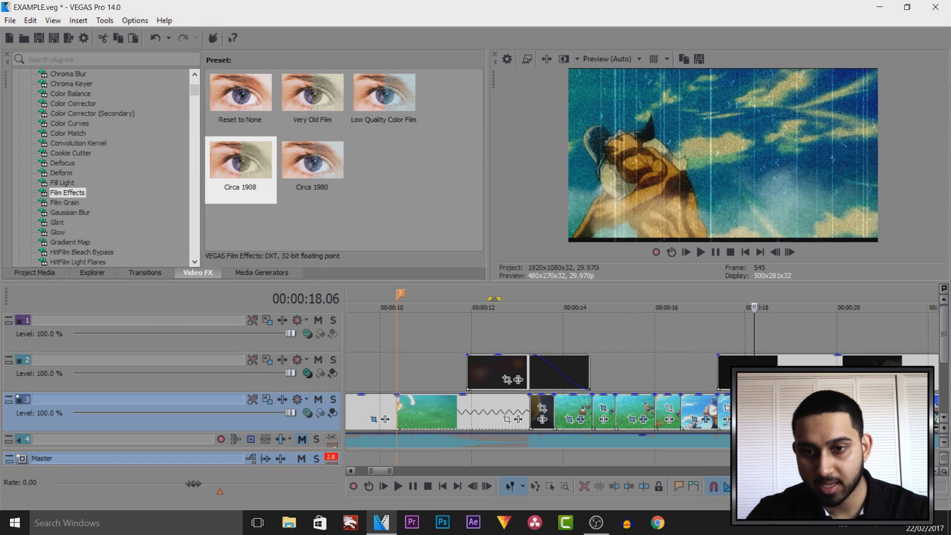
Try greyscale conversion in the Film Effects of the clip near 00:00:18, and restore its colour.
{"action": "scroll", "coordinate": [754, 414], "scroll_direction": "up", "scroll_amount": 1}
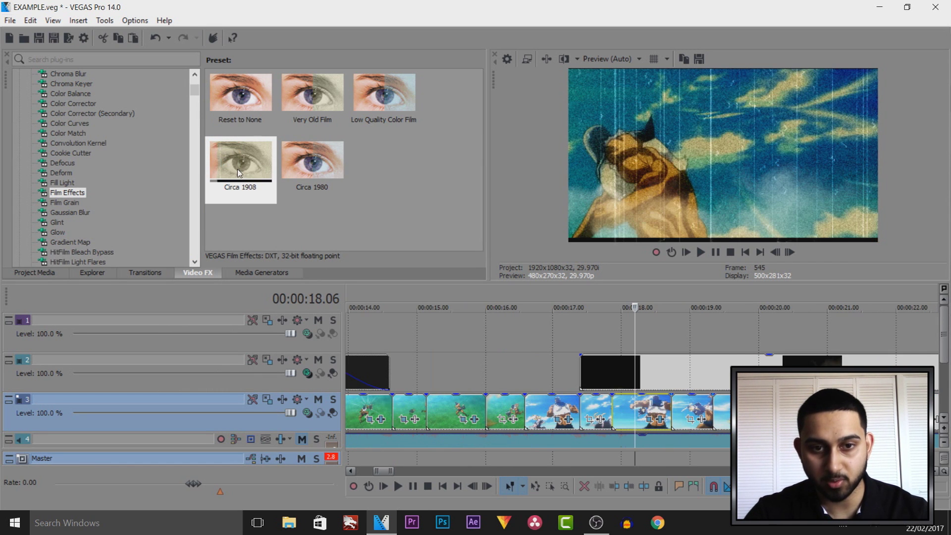
{"action": "left_click", "coordinate": [663, 426]}
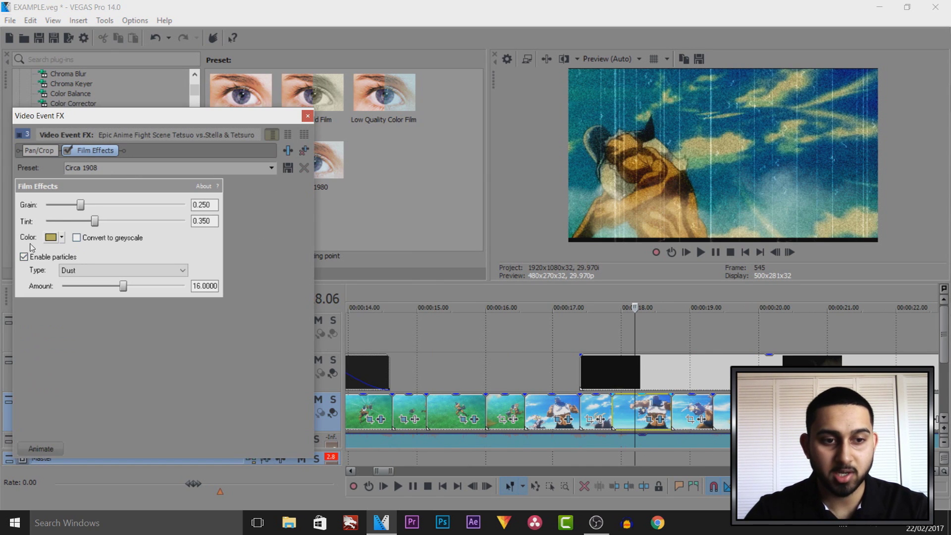
{"action": "left_click", "coordinate": [78, 239]}
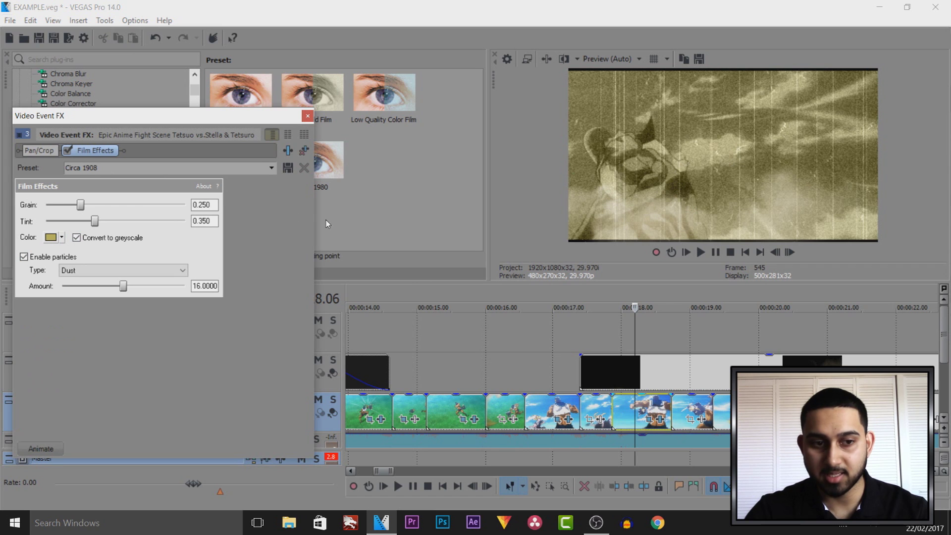
{"action": "left_click", "coordinate": [77, 239]}
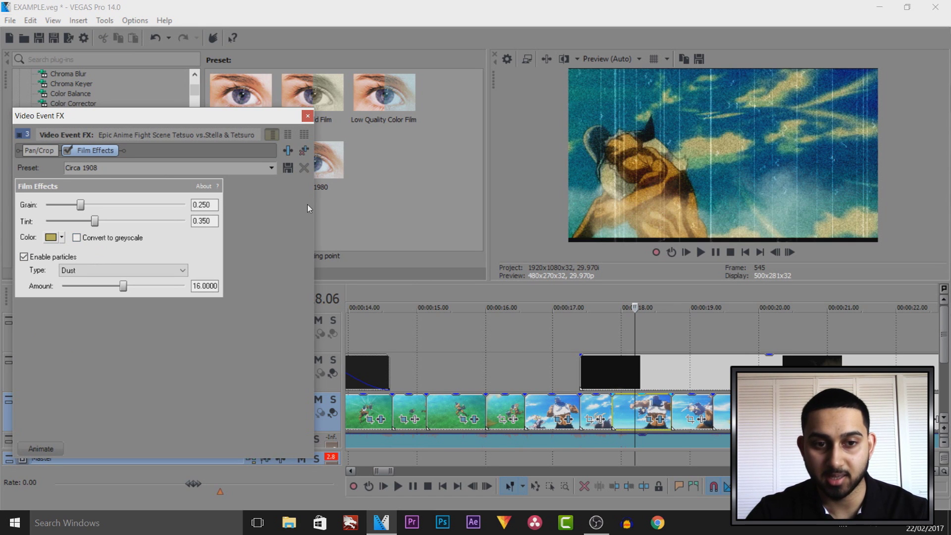
{"action": "left_click", "coordinate": [308, 118]}
Examine the Red Glow settings on the earlier edit's clip near 00:00:20.
{"action": "scroll", "coordinate": [714, 411], "scroll_direction": "down", "scroll_amount": 1}
{"action": "left_click", "coordinate": [714, 409]}
{"action": "left_click", "coordinate": [733, 419]}
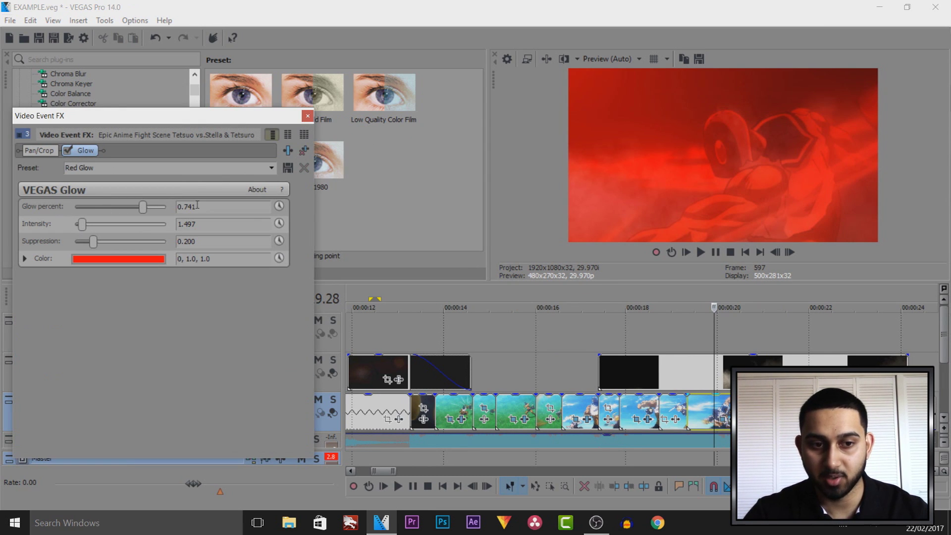
{"action": "left_click", "coordinate": [308, 116]}
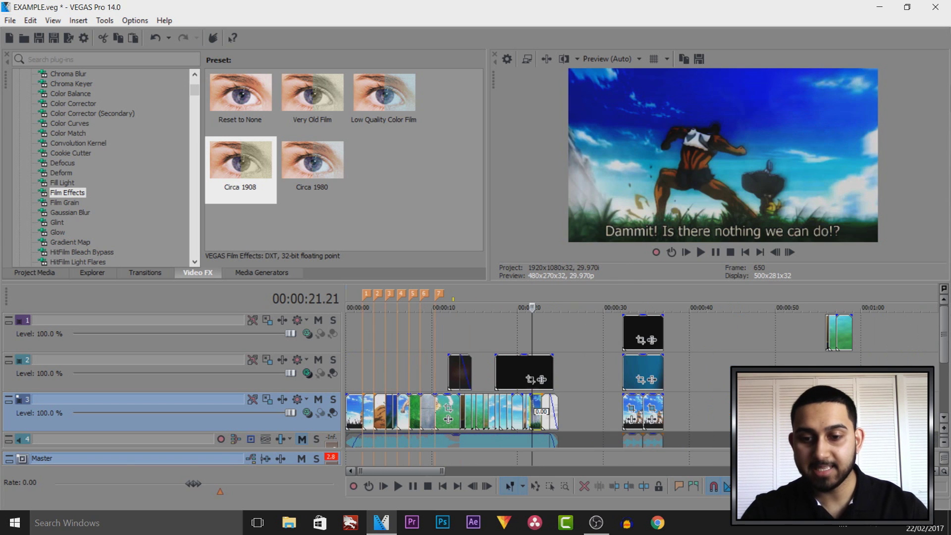
Set the compositing mode of the smoke overlay's track above the split clip to Screen.
{"action": "left_click", "coordinate": [646, 401]}
{"action": "scroll", "coordinate": [646, 401], "scroll_direction": "up", "scroll_amount": 3}
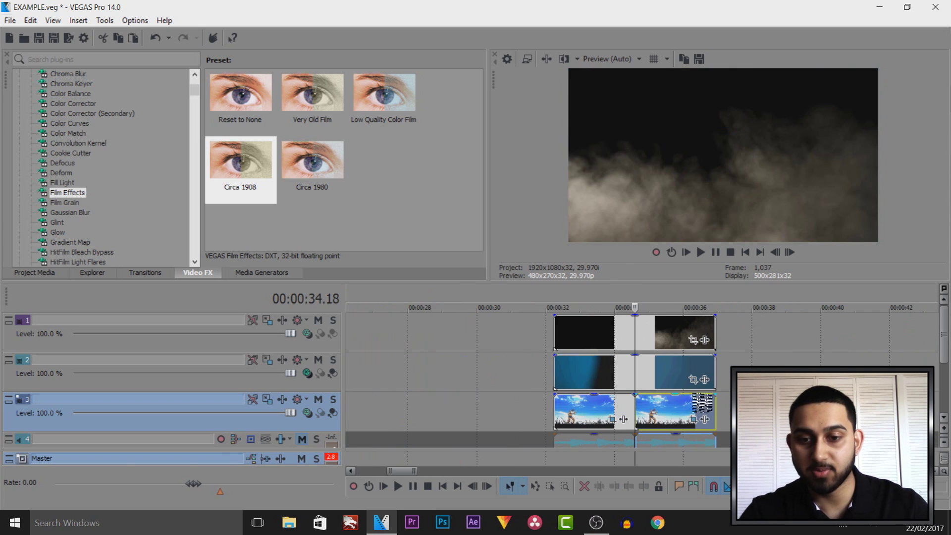
{"action": "left_click", "coordinate": [649, 411]}
{"action": "left_click", "coordinate": [592, 410]}
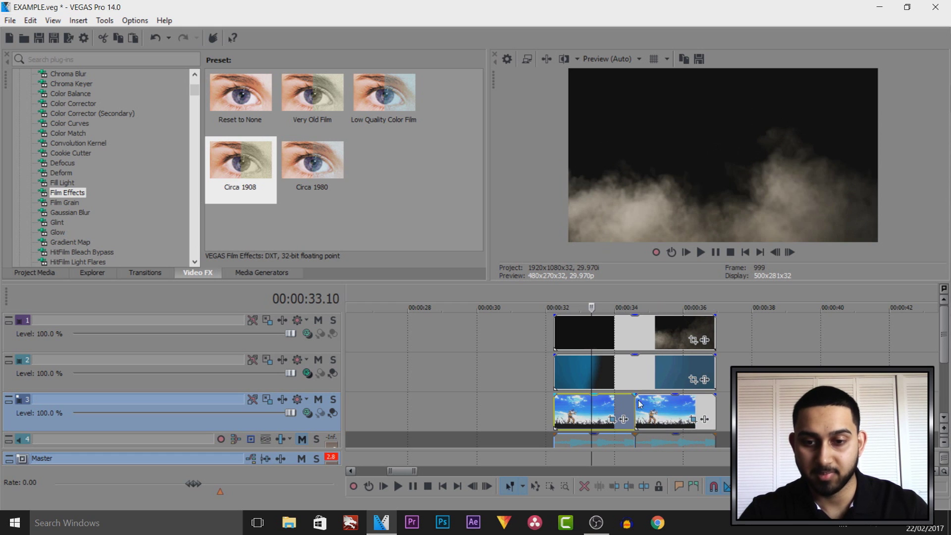
{"action": "left_click", "coordinate": [307, 333]}
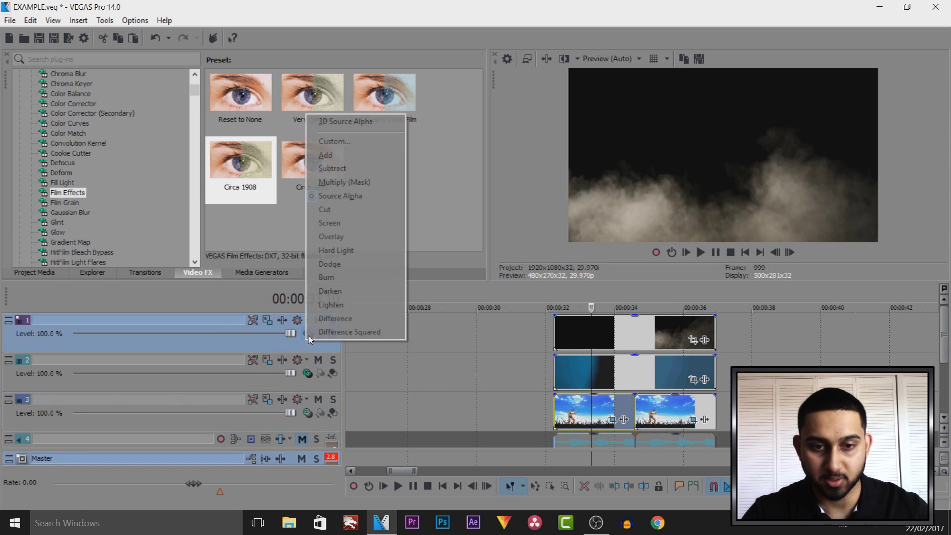
{"action": "left_click", "coordinate": [366, 226]}
{"action": "left_click", "coordinate": [611, 413]}
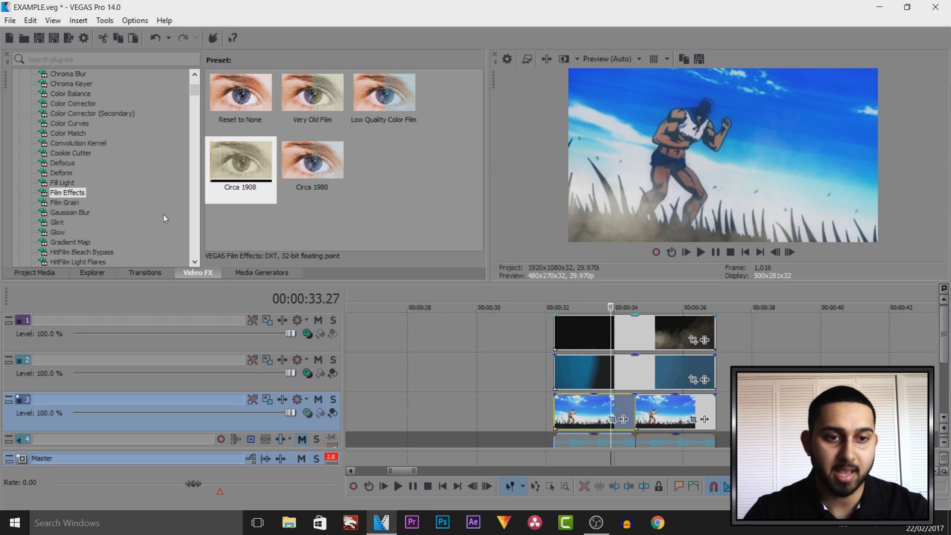
Apply the Red Glow preset to the first half of the split clip and raise its intensity to 1.361.
{"action": "left_click", "coordinate": [58, 233]}
{"action": "left_click_drag", "start_coordinate": [335, 162], "coordinate": [595, 415]}
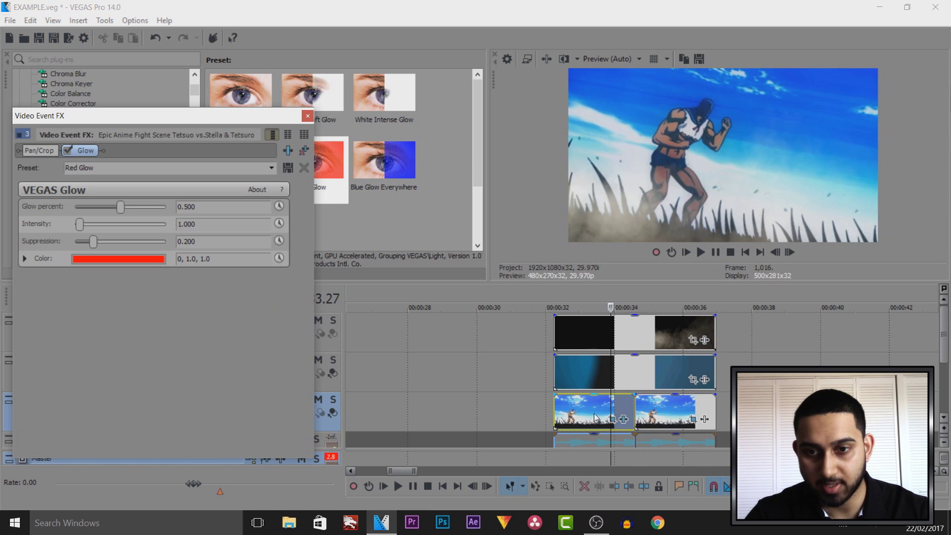
{"action": "left_click", "coordinate": [557, 345]}
{"action": "key", "text": "space"}
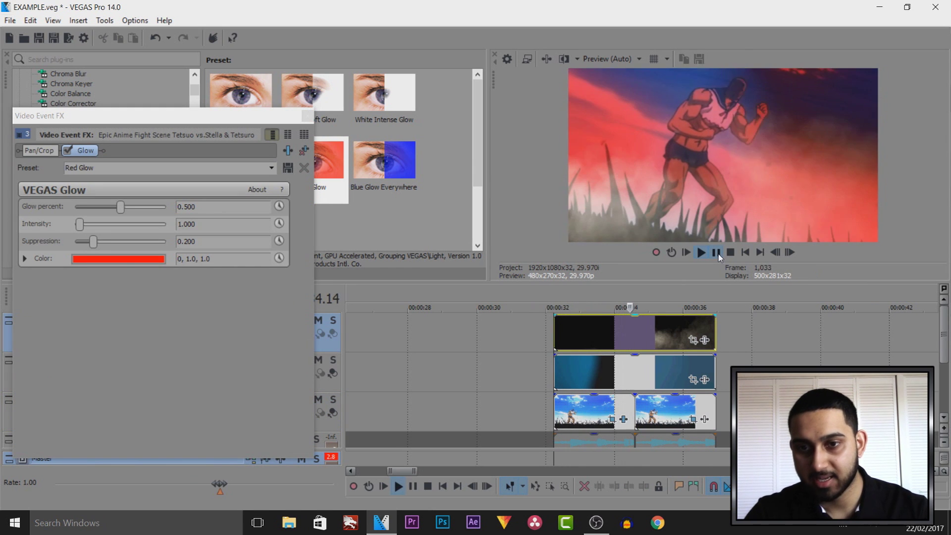
{"action": "left_click", "coordinate": [716, 252]}
{"action": "left_click_drag", "start_coordinate": [84, 227], "coordinate": [83, 228]}
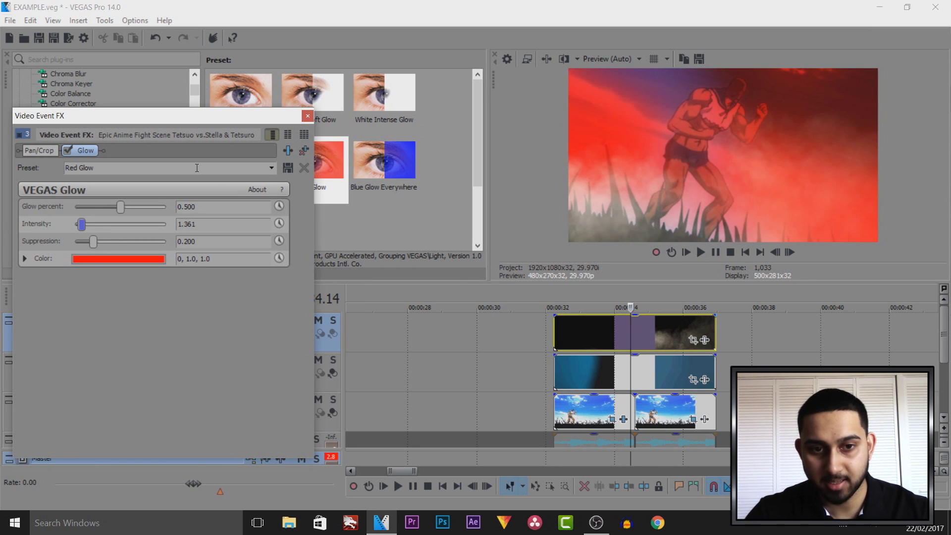
{"action": "left_click", "coordinate": [308, 115]}
Apply the Green Highlights on Brights glow preset to the second half of the split clip and increase its glow percent slightly.
{"action": "left_click", "coordinate": [646, 418]}
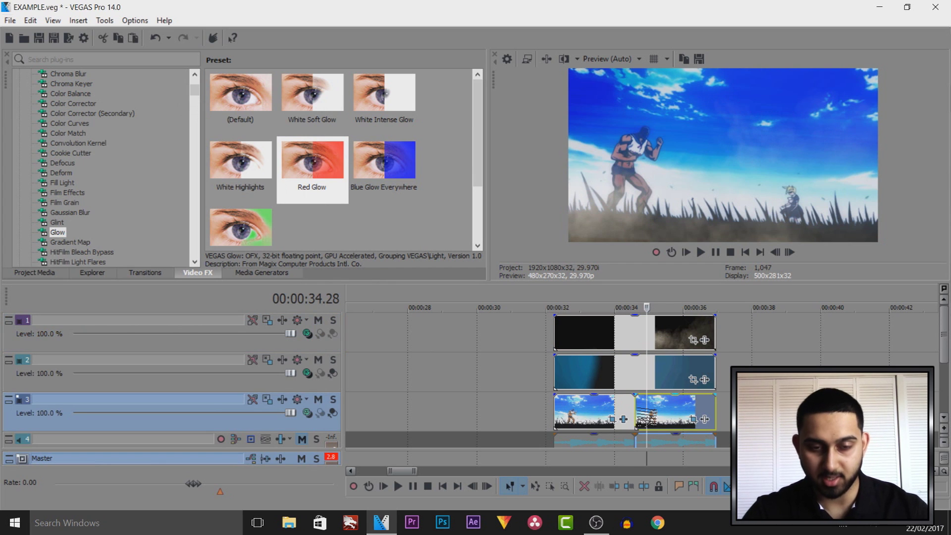
{"action": "scroll", "coordinate": [280, 233], "scroll_direction": "down", "scroll_amount": 1}
{"action": "left_click", "coordinate": [240, 163]}
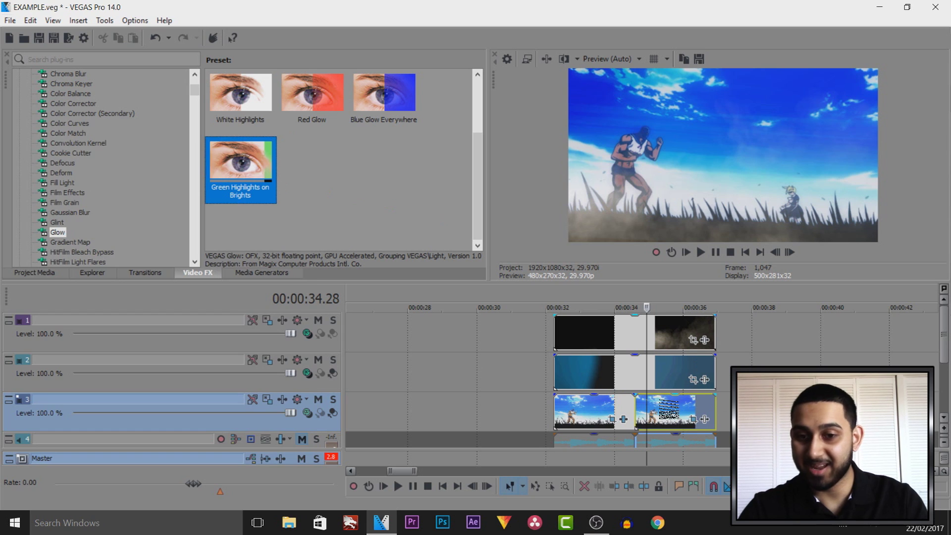
{"action": "left_click_drag", "start_coordinate": [663, 402], "coordinate": [661, 403]}
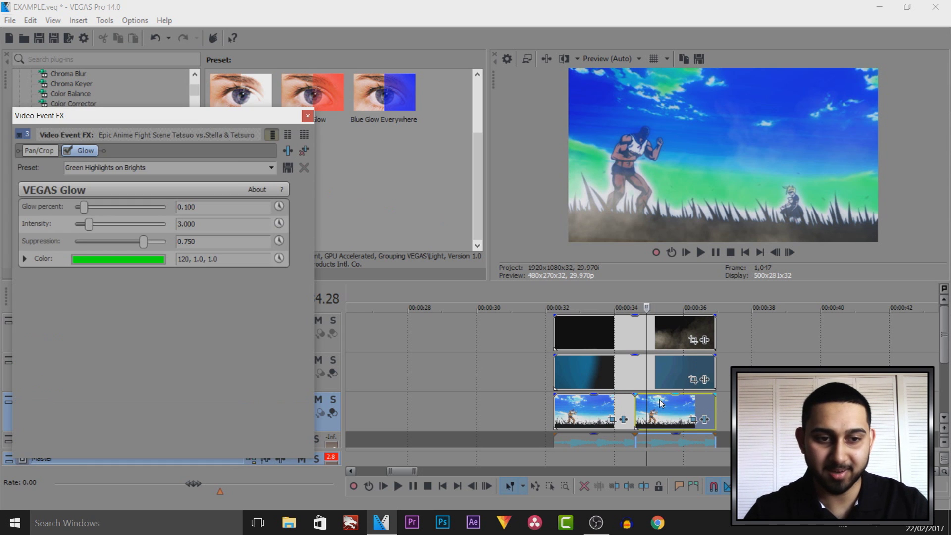
{"action": "mouse_move", "coordinate": [86, 213]}
{"action": "left_mouse_down"}
{"action": "mouse_move", "coordinate": [154, 213]}
{"action": "mouse_move", "coordinate": [114, 213]}
{"action": "mouse_move", "coordinate": [102, 228]}
{"action": "mouse_move", "coordinate": [82, 214]}
{"action": "mouse_move", "coordinate": [98, 216]}
{"action": "left_mouse_up"}
{"action": "left_click", "coordinate": [307, 116]}
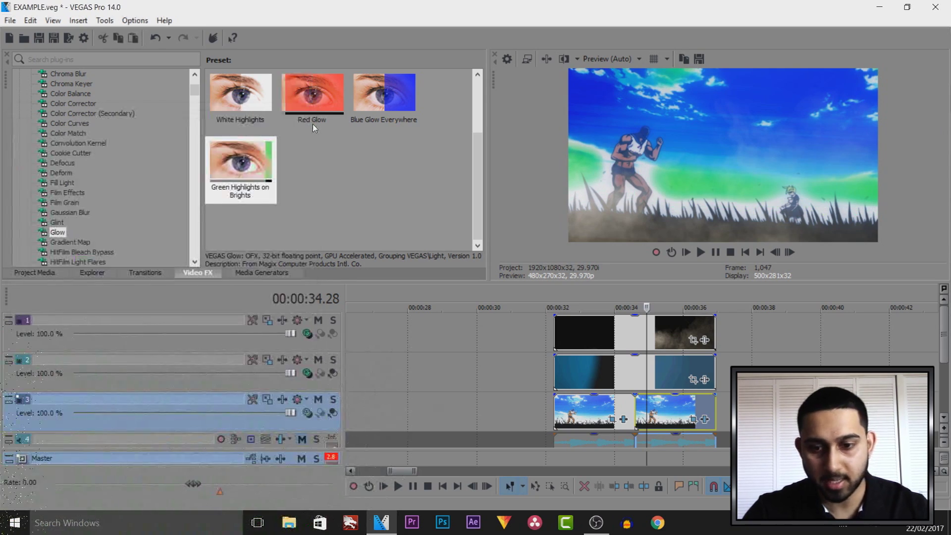
Play back the split clip to check the change from the red glow to the green glow.
{"action": "left_click", "coordinate": [619, 378]}
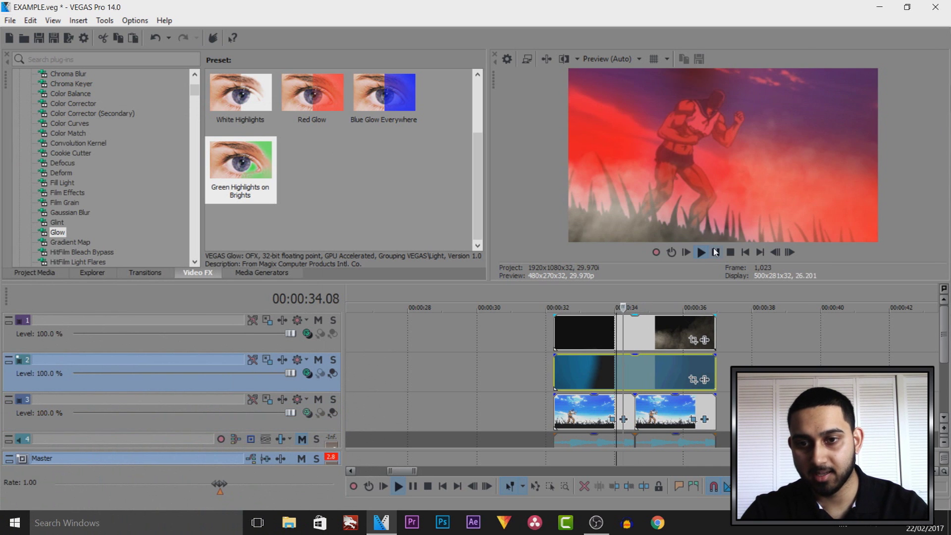
{"action": "left_click", "coordinate": [701, 252]}
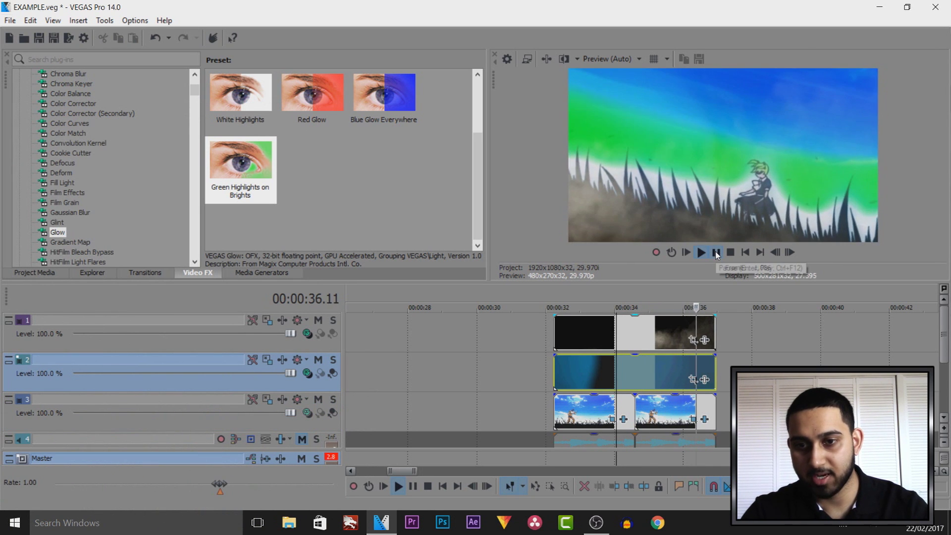
{"action": "left_click", "coordinate": [549, 368]}
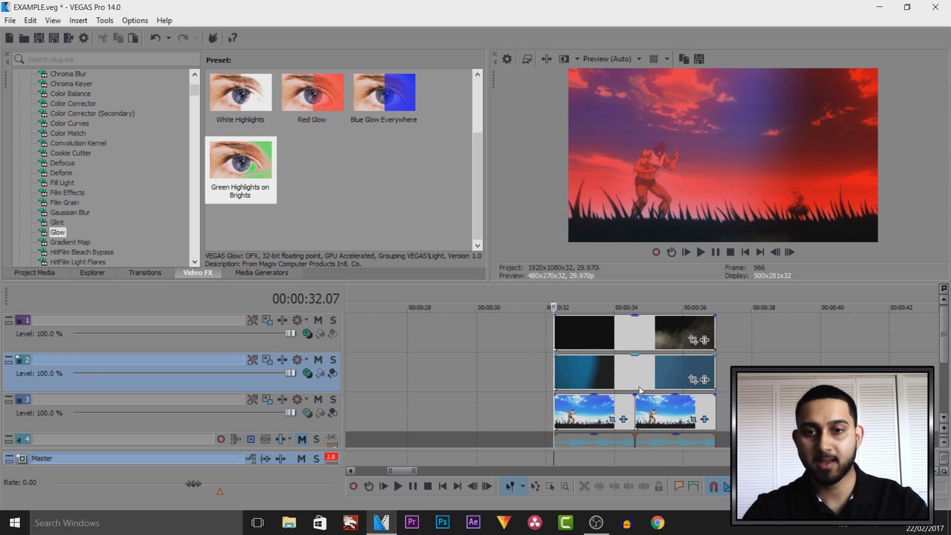
{"action": "key", "text": "space"}
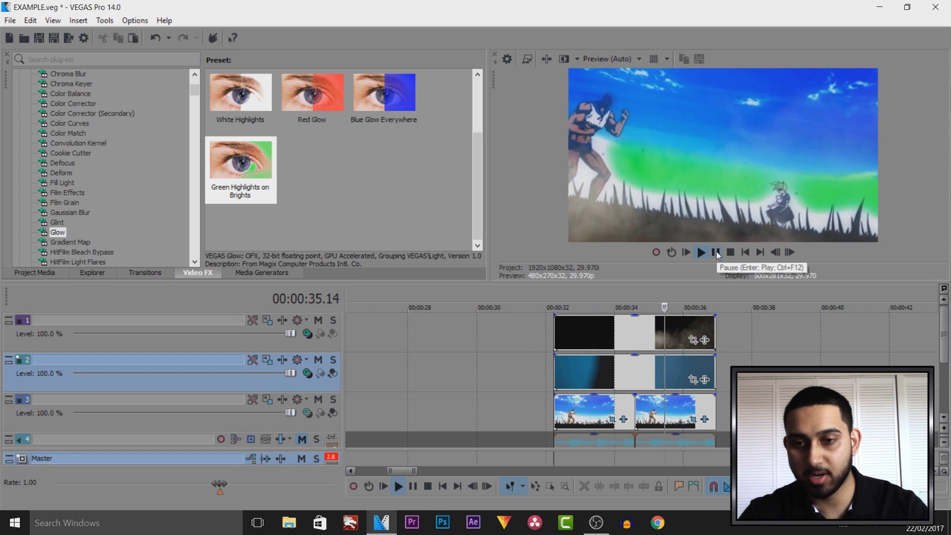
{"action": "left_click", "coordinate": [716, 253]}
{"action": "left_click", "coordinate": [670, 365]}
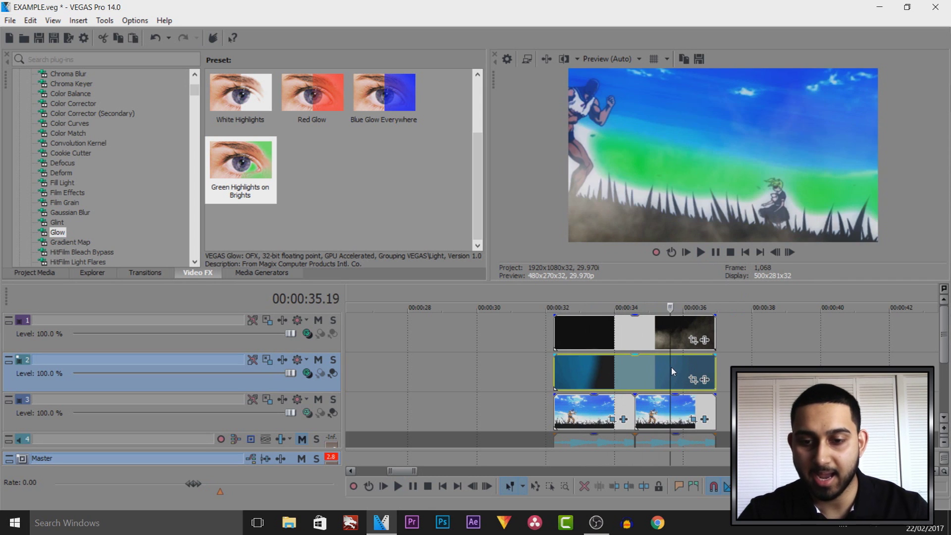
Animate the first clip's Red Glow intensity from 0.000 at its start to 1.361 at about 1.4 seconds.
{"action": "left_click_drag", "start_coordinate": [670, 369], "coordinate": [553, 369]}
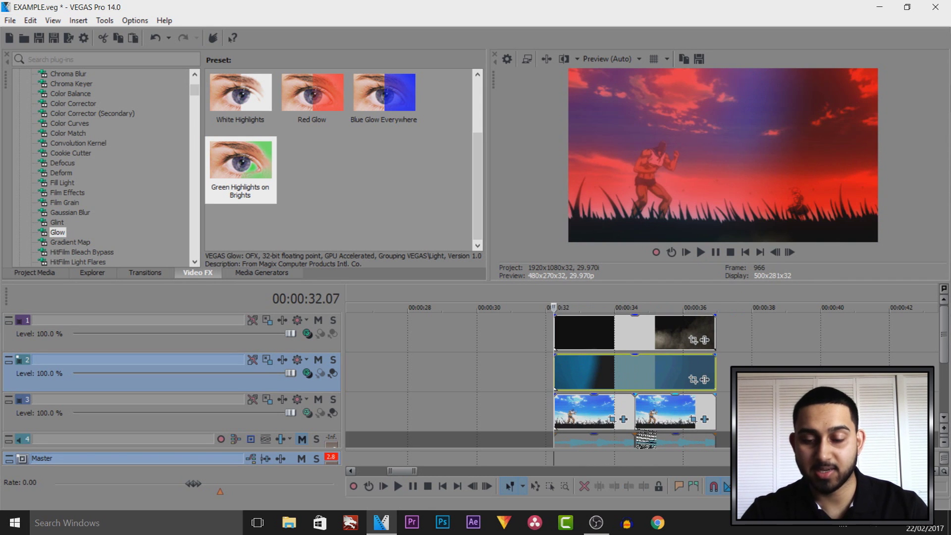
{"action": "left_click_drag", "start_coordinate": [632, 431], "coordinate": [629, 418]}
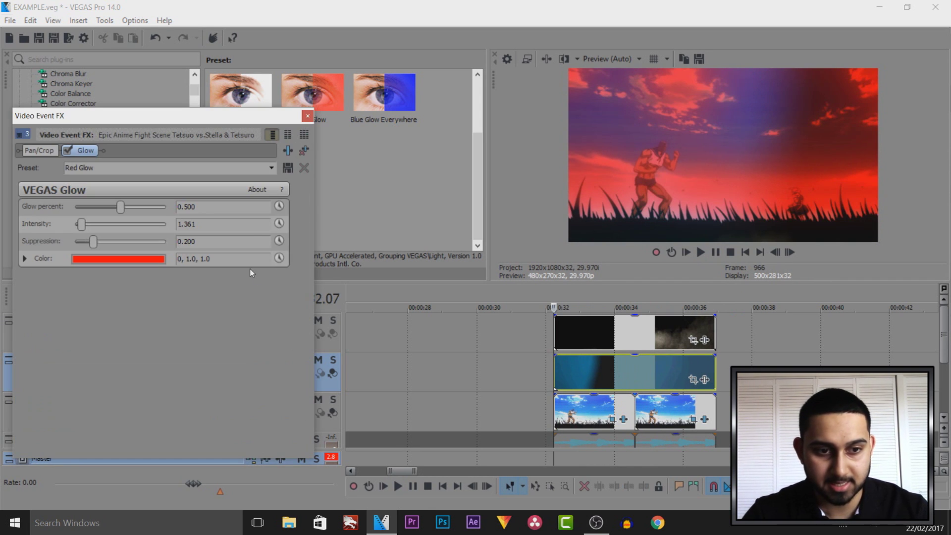
{"action": "left_click", "coordinate": [279, 224]}
{"action": "left_click_drag", "start_coordinate": [77, 367], "coordinate": [210, 363]}
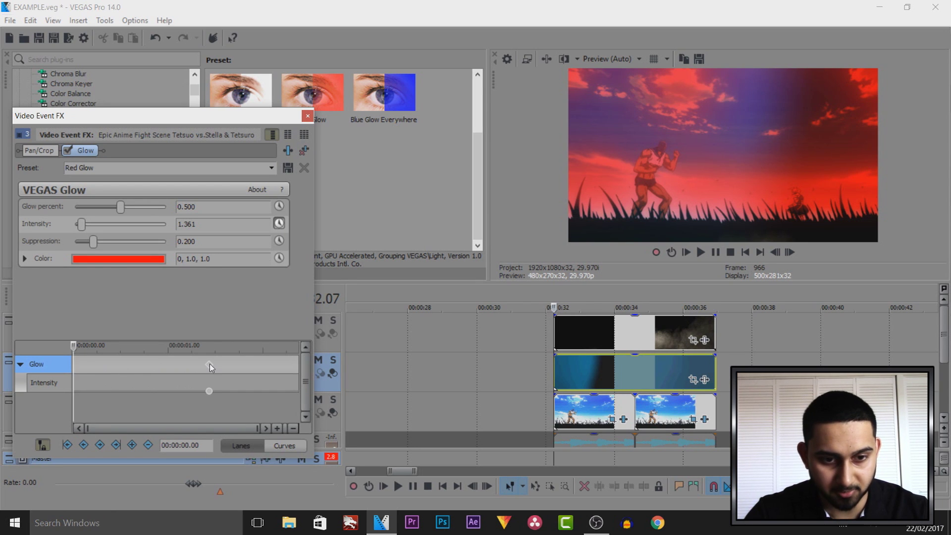
{"action": "left_click", "coordinate": [76, 361]}
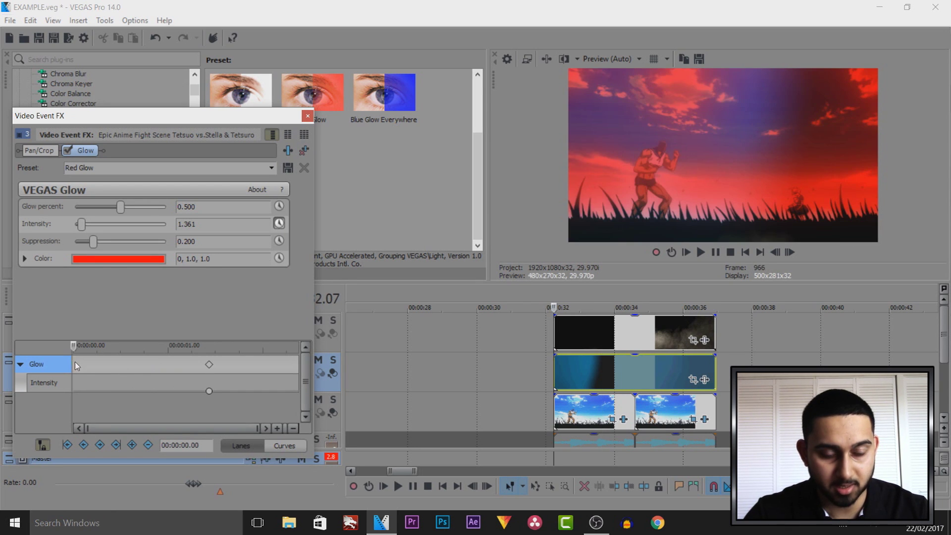
{"action": "left_click_drag", "start_coordinate": [83, 226], "coordinate": [74, 225]}
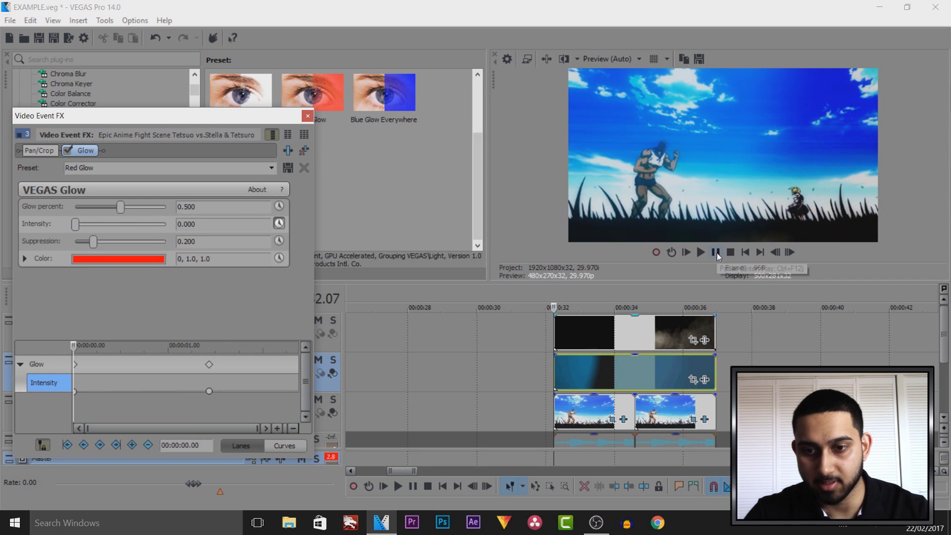
Play back the first clip from its start to check the animated red glow.
{"action": "key", "text": "space"}
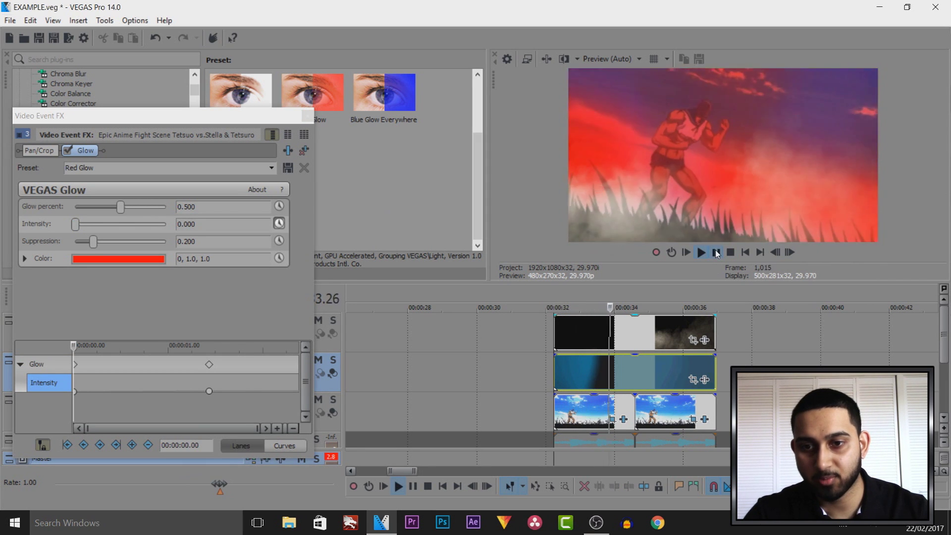
{"action": "key", "text": "space"}
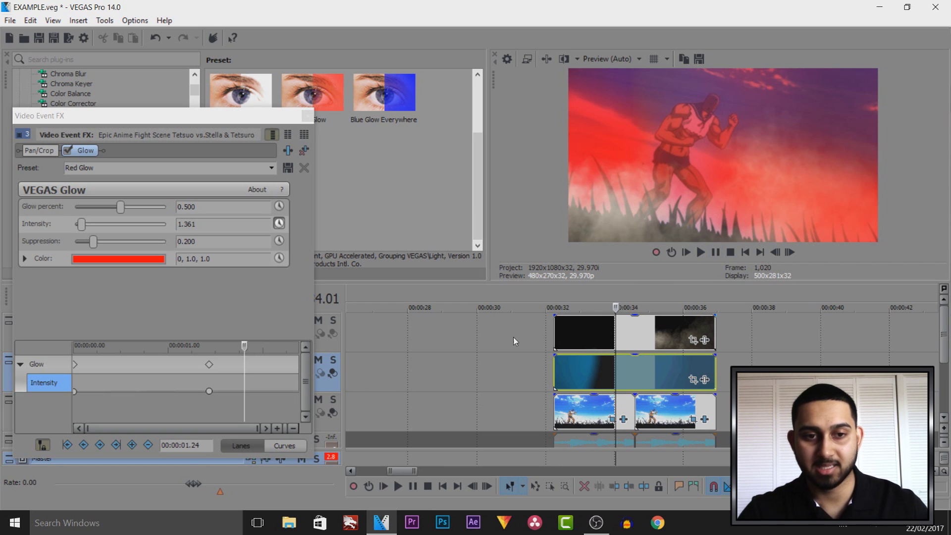
{"action": "left_click", "coordinate": [307, 115]}
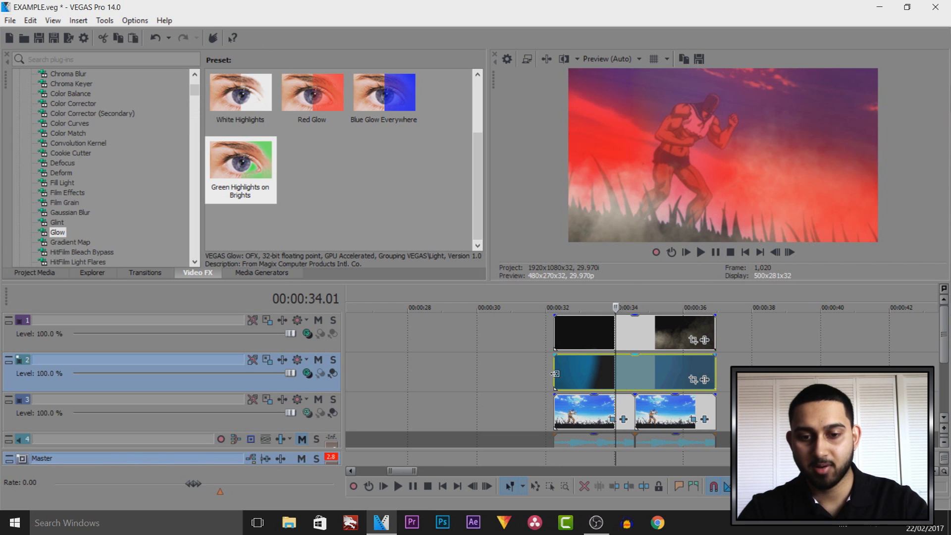
{"action": "left_click", "coordinate": [555, 373]}
{"action": "left_click", "coordinate": [701, 252]}
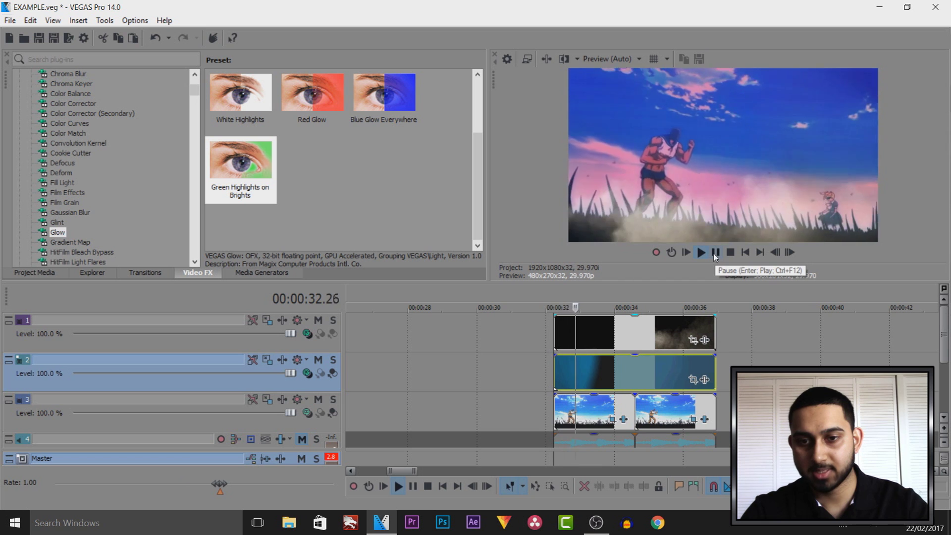
{"action": "left_click", "coordinate": [715, 253]}
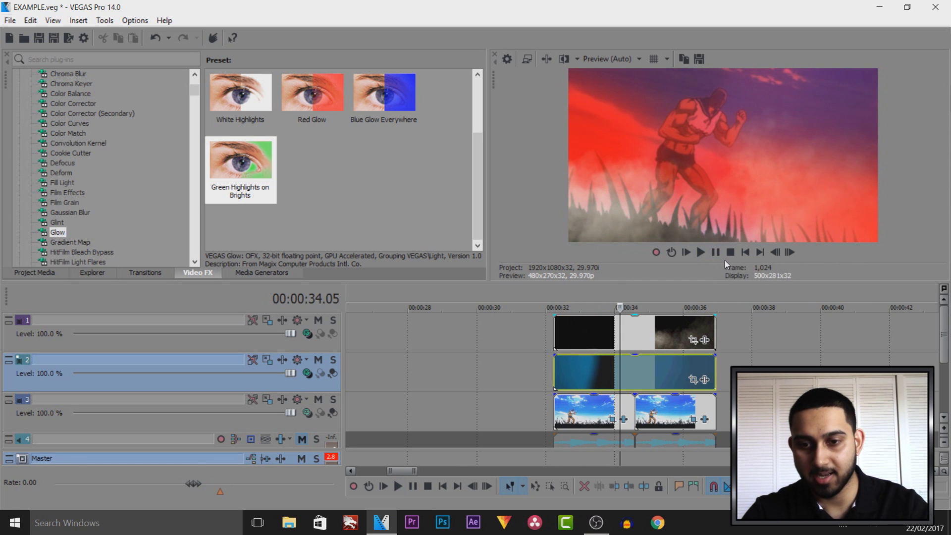
Unmute the audio track and play back the edit from the start of the timeline.
{"action": "left_click", "coordinate": [718, 253]}
{"action": "left_click", "coordinate": [718, 253]}
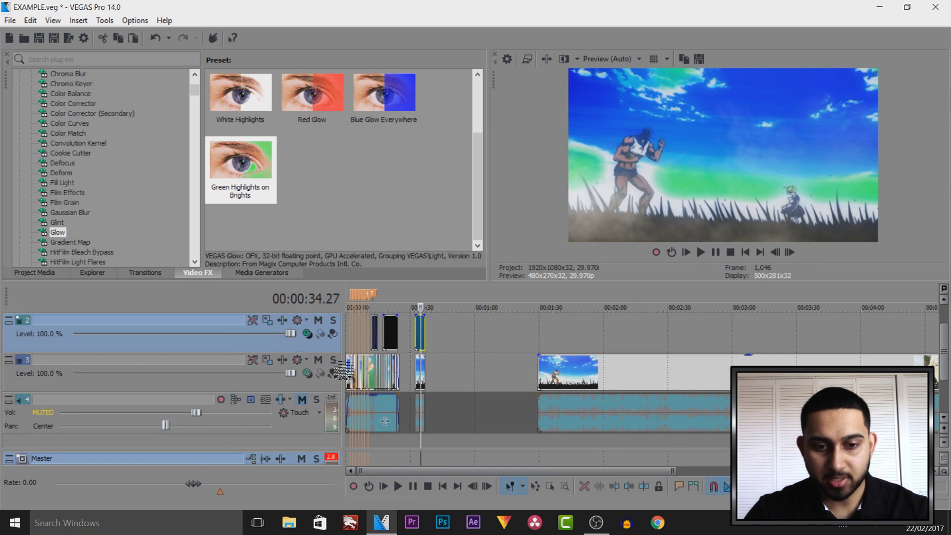
{"action": "left_click", "coordinate": [349, 374]}
{"action": "scroll", "coordinate": [349, 378], "scroll_direction": "up", "scroll_amount": 5}
{"action": "left_click", "coordinate": [381, 331]}
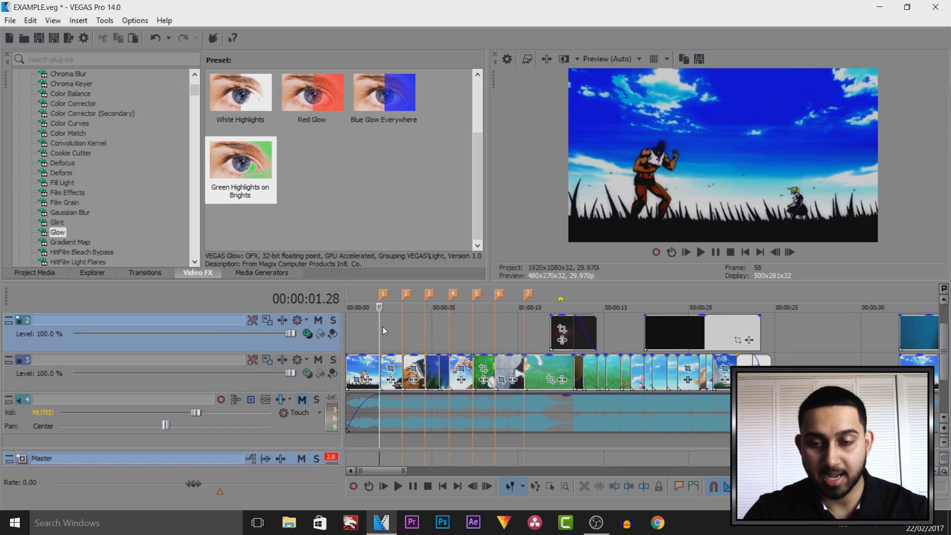
{"action": "left_click", "coordinate": [350, 341]}
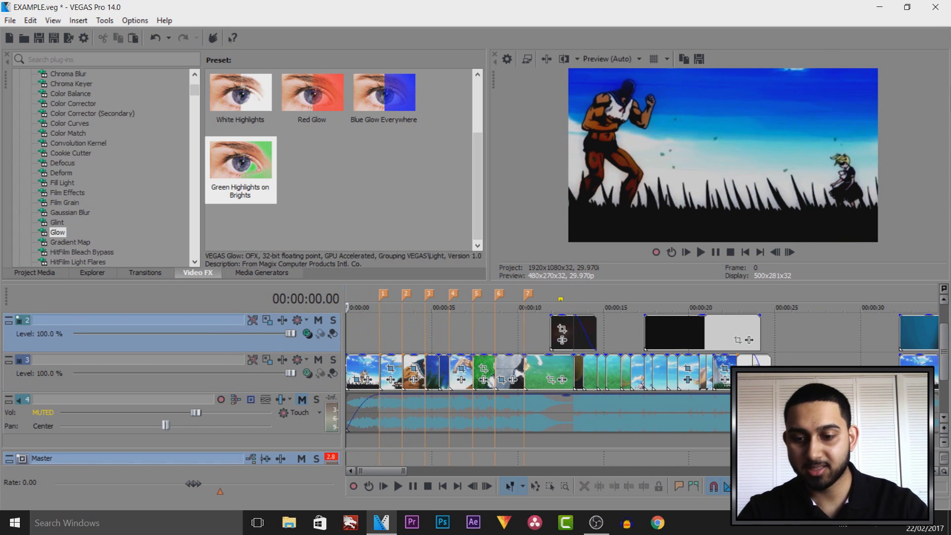
{"action": "left_click", "coordinate": [301, 400]}
{"action": "left_click", "coordinate": [397, 486]}
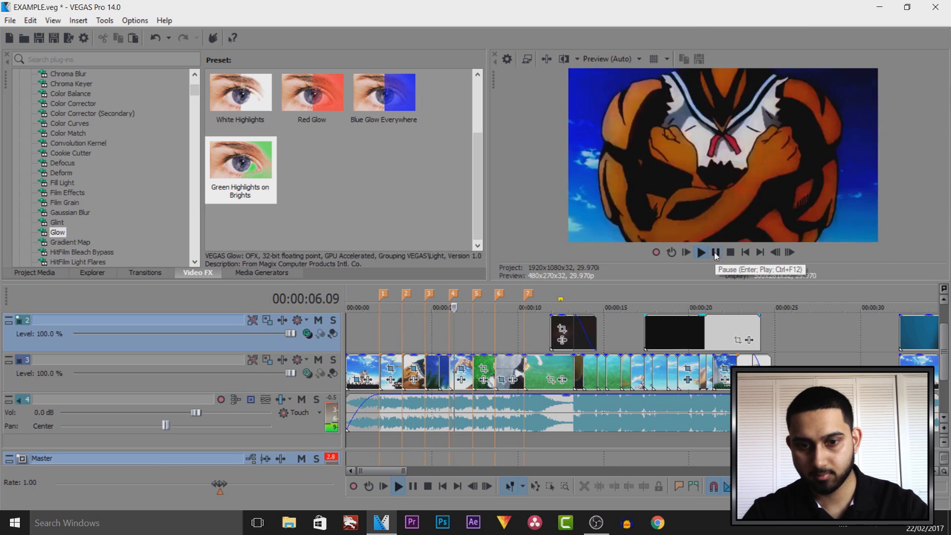
{"action": "left_click", "coordinate": [715, 252]}
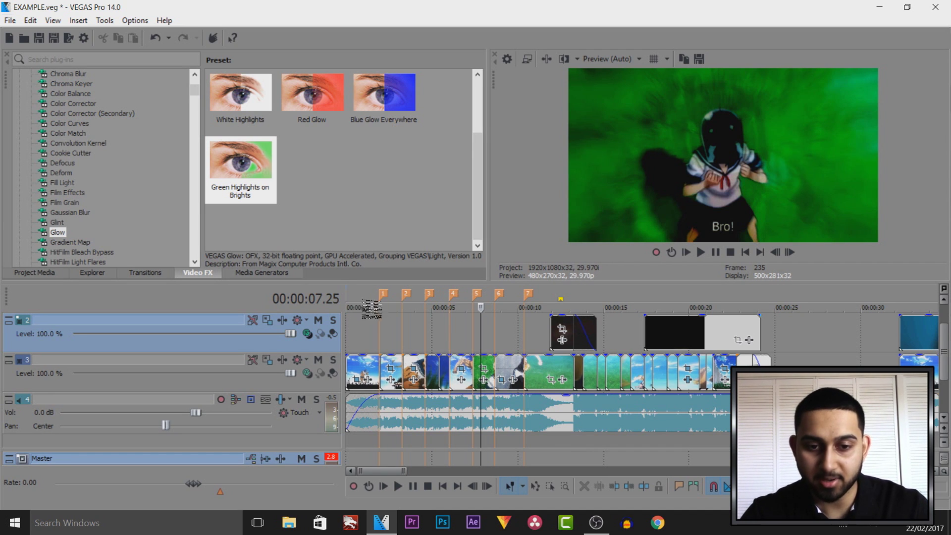
Delete all markers from the timeline.
{"action": "right_click", "coordinate": [367, 297]}
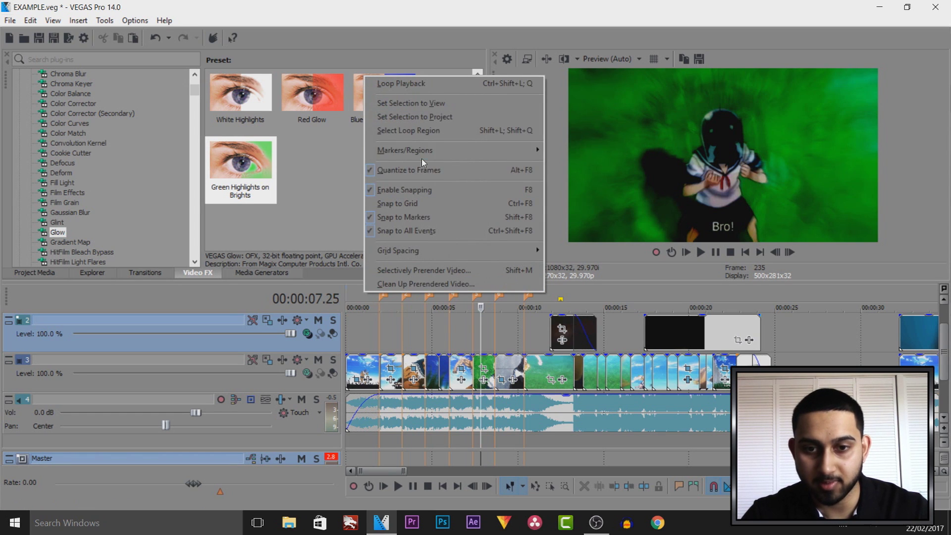
{"action": "mouse_move", "coordinate": [516, 151]}
{"action": "left_click", "coordinate": [581, 185]}
Play the timeline from the start and place eight markers on the music beats, up to about 13.5 seconds.
{"action": "key", "text": "ctrl+Home"}
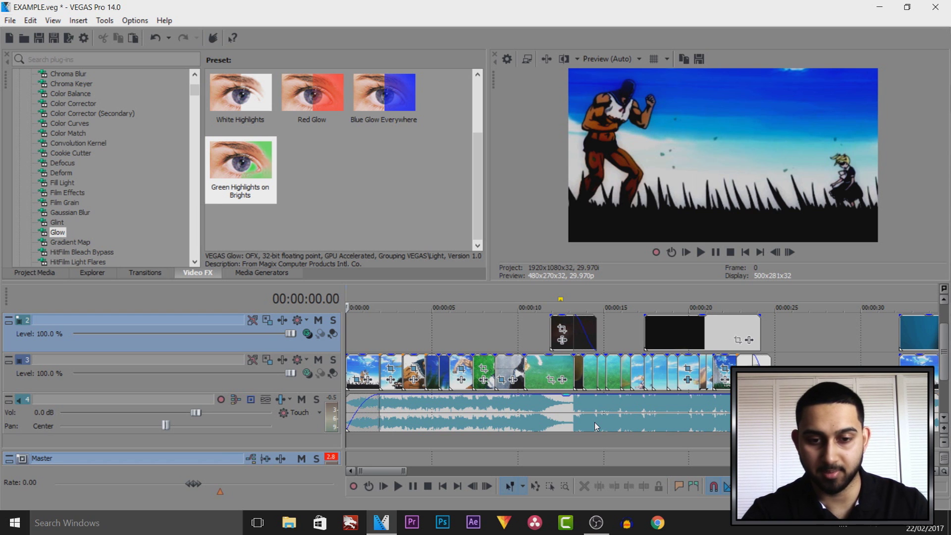
{"action": "key", "text": "space"}
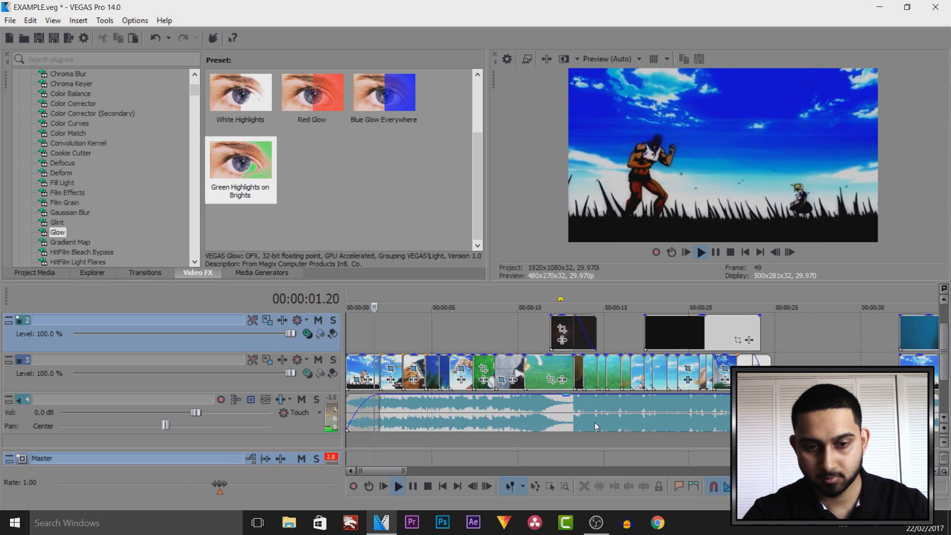
{"action": "key", "text": "m"}
{"action": "key", "text": "m"}
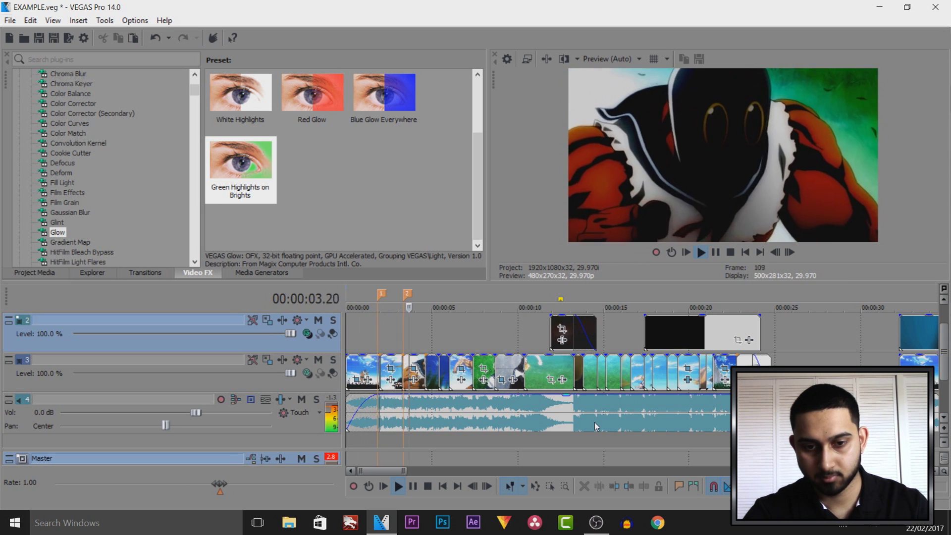
{"action": "key", "text": "m"}
{"action": "key", "text": "m"}
{"action": "key", "text": "m"}
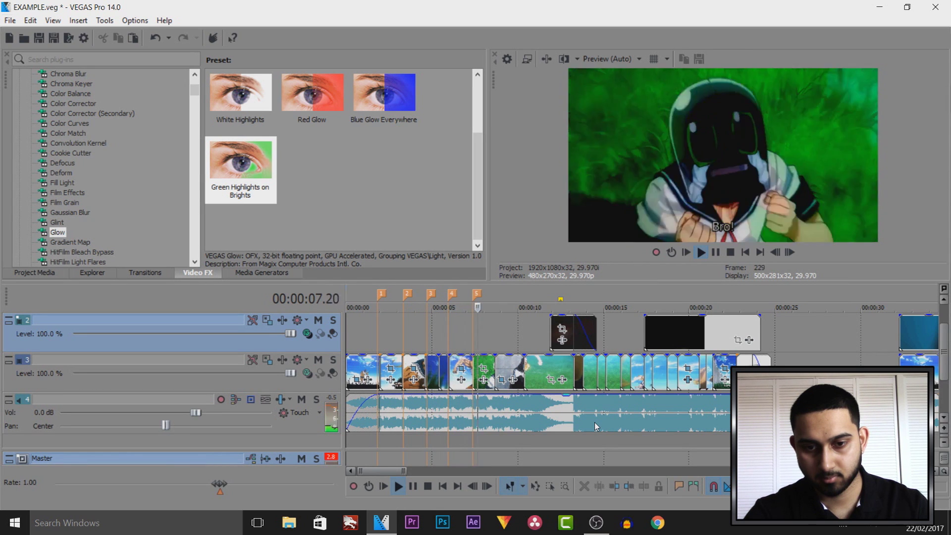
{"action": "key", "text": "m"}
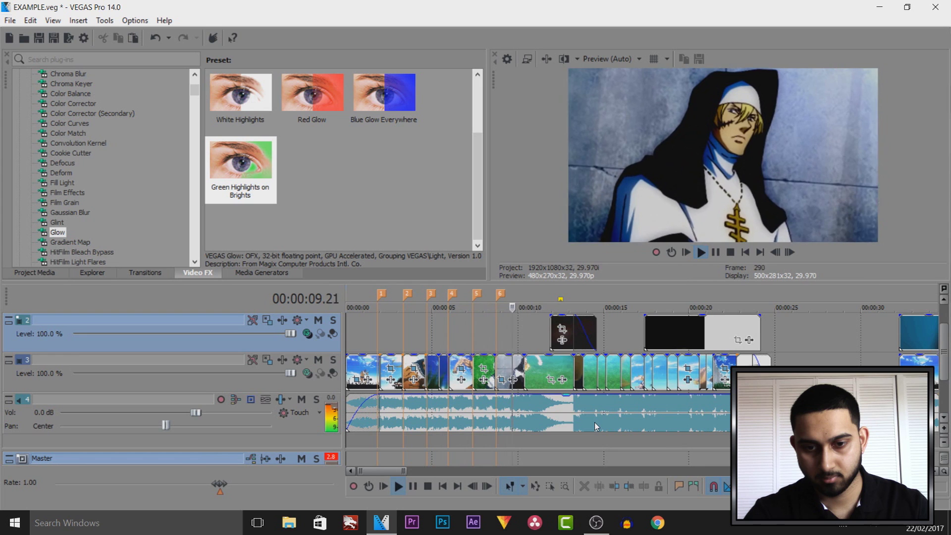
{"action": "key", "text": "m"}
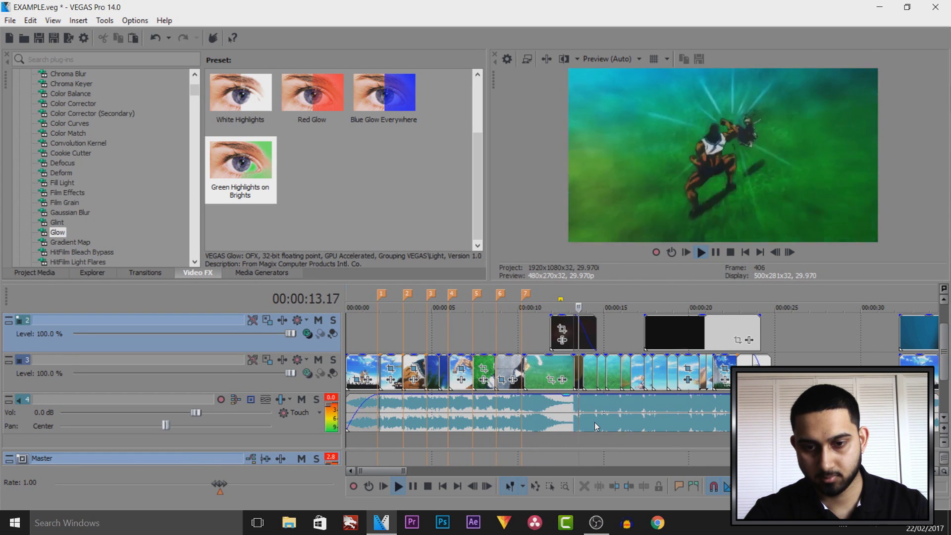
{"action": "key", "text": "m"}
{"action": "key", "text": "space"}
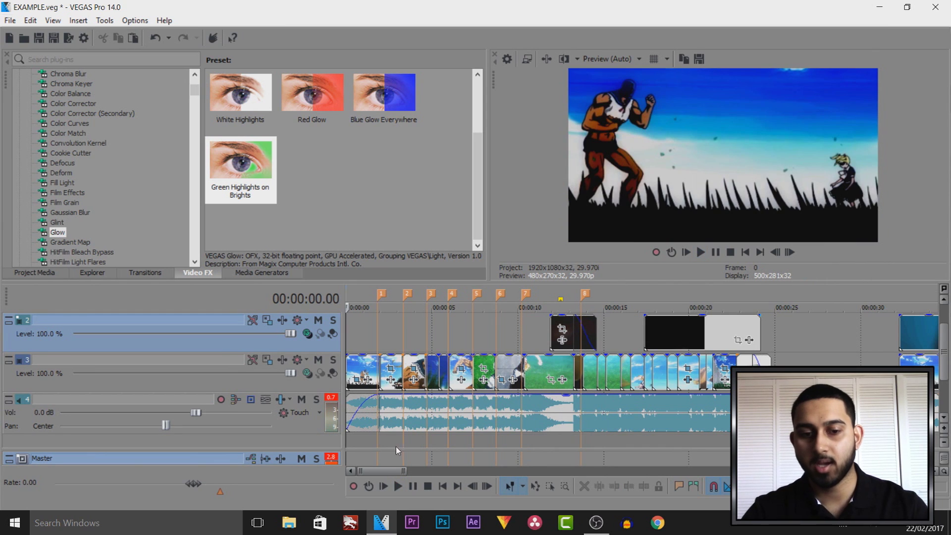
Check the clip cuts near markers 1 to 4 against the beat markers.
{"action": "left_click", "coordinate": [377, 337]}
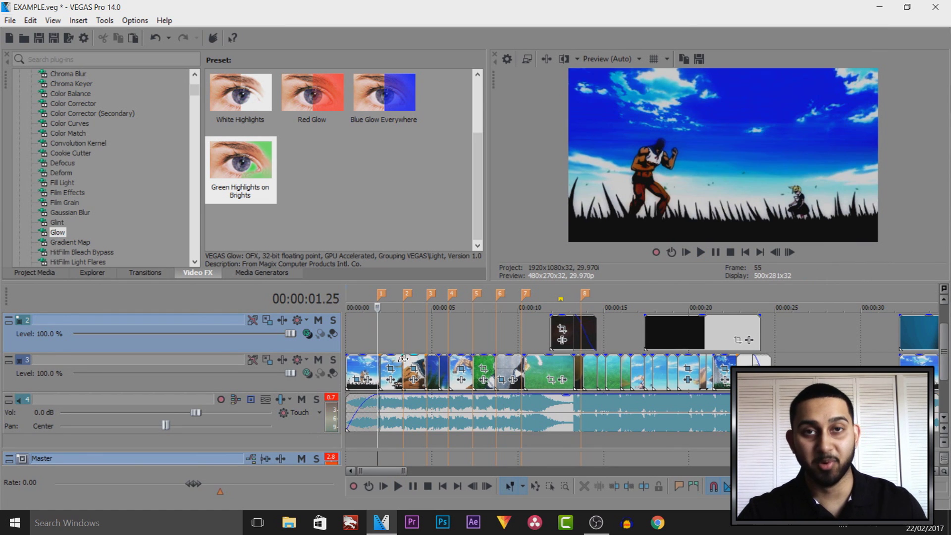
{"action": "key", "text": "space"}
{"action": "key", "text": "space"}
{"action": "left_click", "coordinate": [412, 338]}
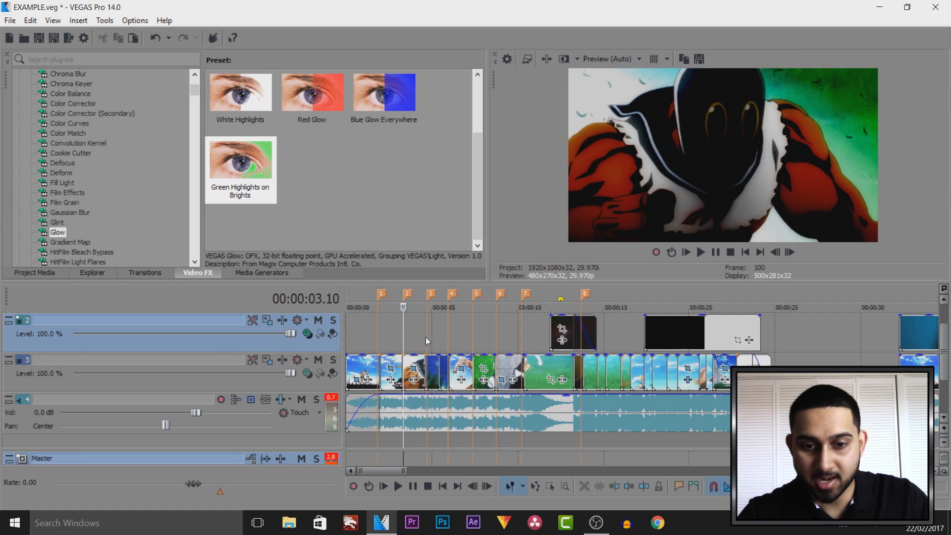
{"action": "left_click", "coordinate": [426, 336]}
{"action": "left_click", "coordinate": [451, 342]}
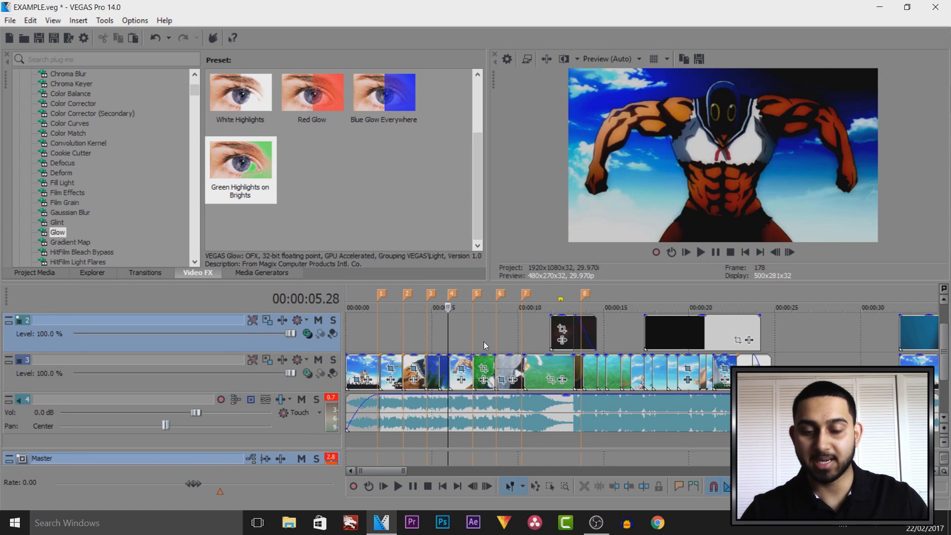
Examine the cut at marker 1 up close and play back the opening clips to judge their timing.
{"action": "scroll", "coordinate": [448, 352], "scroll_direction": "up", "scroll_amount": 3}
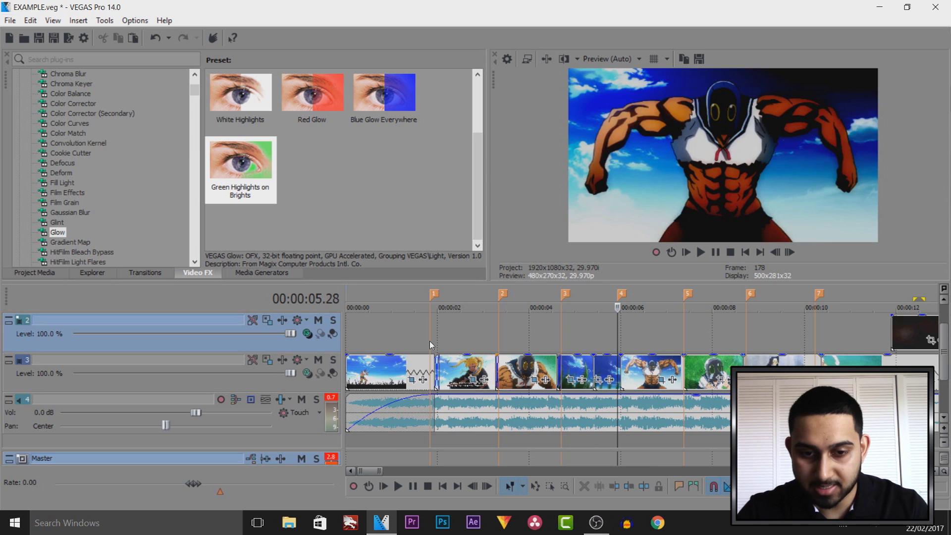
{"action": "left_click", "coordinate": [429, 341]}
{"action": "left_click", "coordinate": [438, 342]}
{"action": "left_click", "coordinate": [444, 346]}
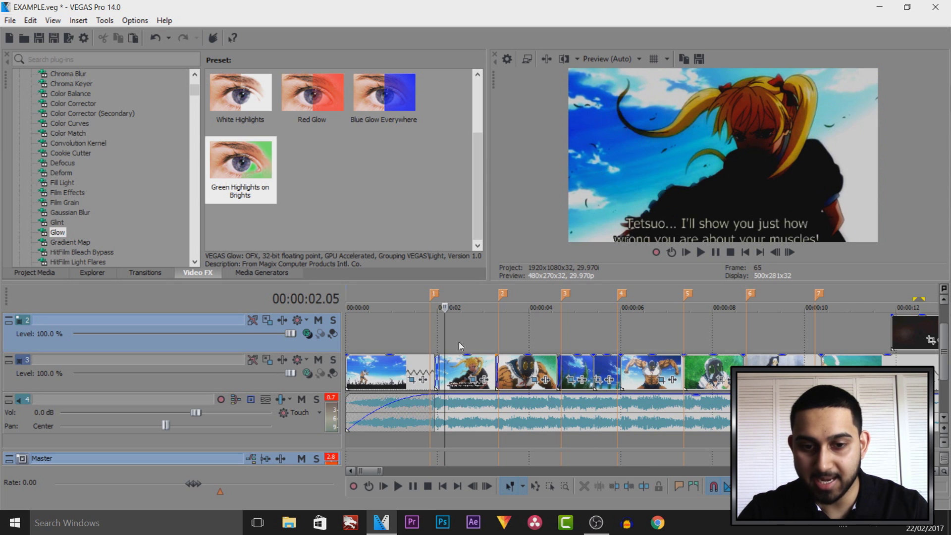
{"action": "left_click", "coordinate": [400, 341]}
{"action": "left_click", "coordinate": [369, 339]}
{"action": "mouse_move", "coordinate": [369, 338]}
{"action": "left_mouse_down"}
{"action": "mouse_move", "coordinate": [382, 342]}
{"action": "mouse_move", "coordinate": [352, 344]}
{"action": "mouse_move", "coordinate": [375, 348]}
{"action": "left_mouse_up"}
{"action": "key", "text": "space"}
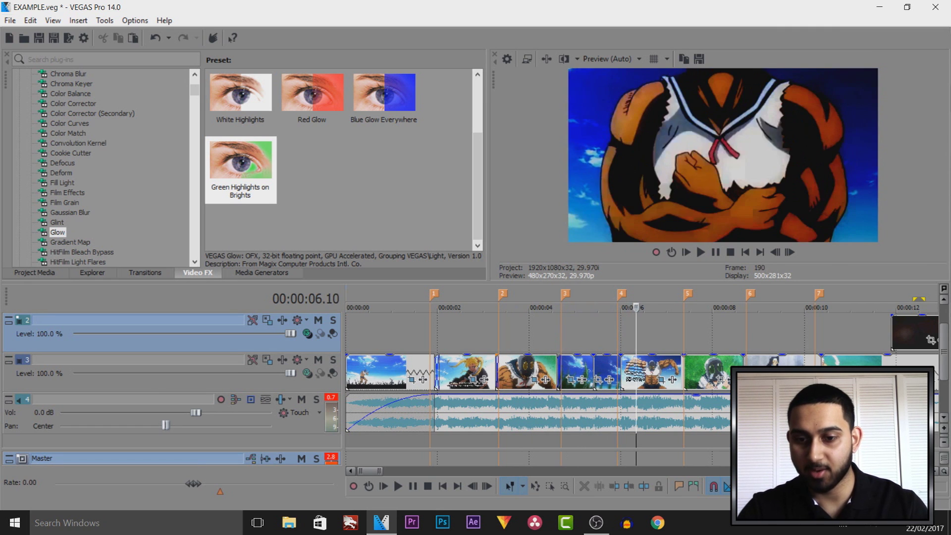
Scrub through the clips from marker 5 to marker 8 to review the slow section before the beat drop.
{"action": "left_click", "coordinate": [715, 384]}
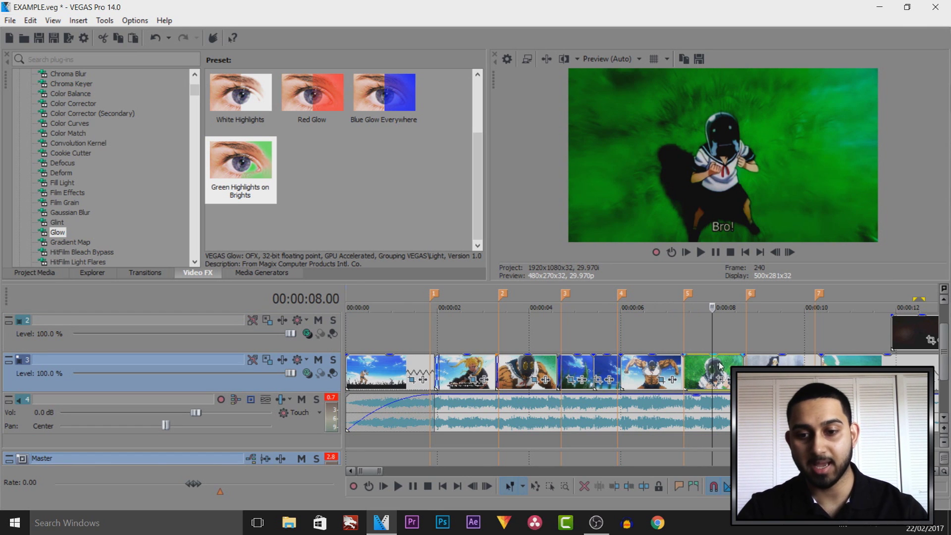
{"action": "scroll", "coordinate": [720, 367], "scroll_direction": "down", "scroll_amount": 6}
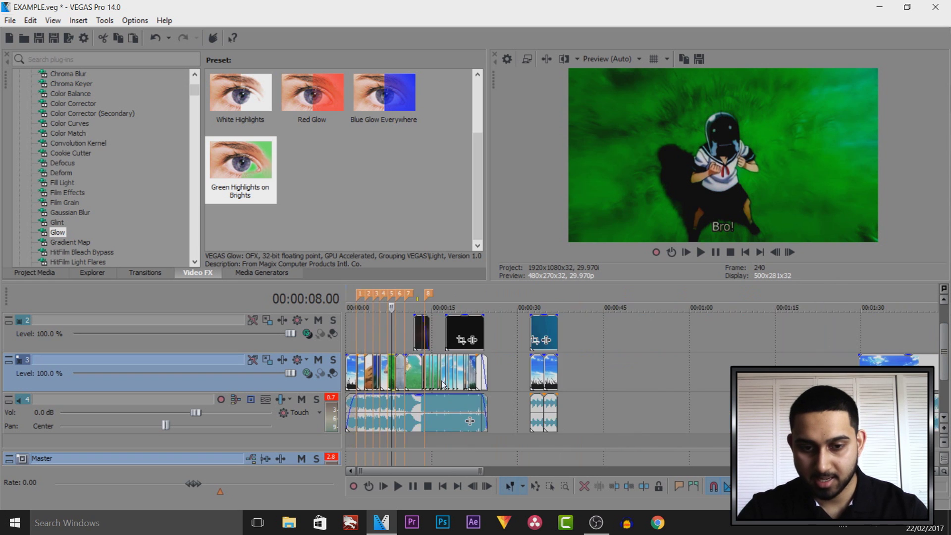
{"action": "scroll", "coordinate": [442, 385], "scroll_direction": "up", "scroll_amount": 6}
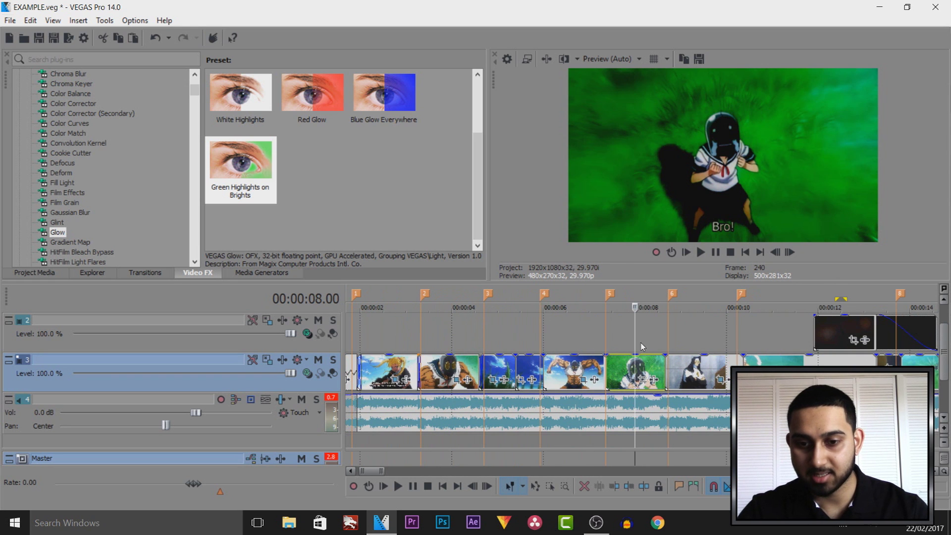
{"action": "mouse_move", "coordinate": [635, 340]}
{"action": "left_mouse_down"}
{"action": "mouse_move", "coordinate": [897, 337]}
{"action": "mouse_move", "coordinate": [622, 357]}
{"action": "mouse_move", "coordinate": [655, 379]}
{"action": "mouse_move", "coordinate": [784, 364]}
{"action": "left_mouse_up"}
{"action": "left_click", "coordinate": [784, 365]}
{"action": "scroll", "coordinate": [784, 365], "scroll_direction": "right", "scroll_amount": 2}
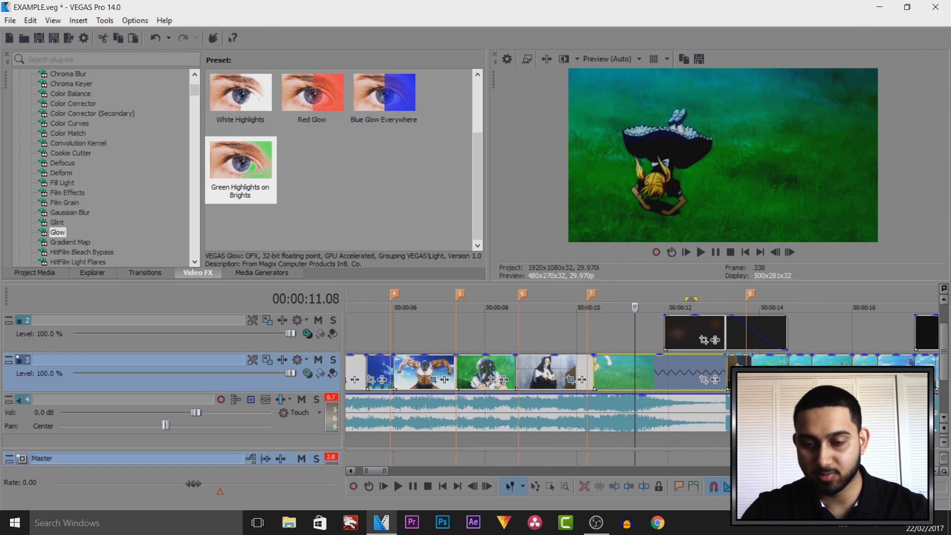
{"action": "left_click_drag", "start_coordinate": [636, 377], "coordinate": [745, 378]}
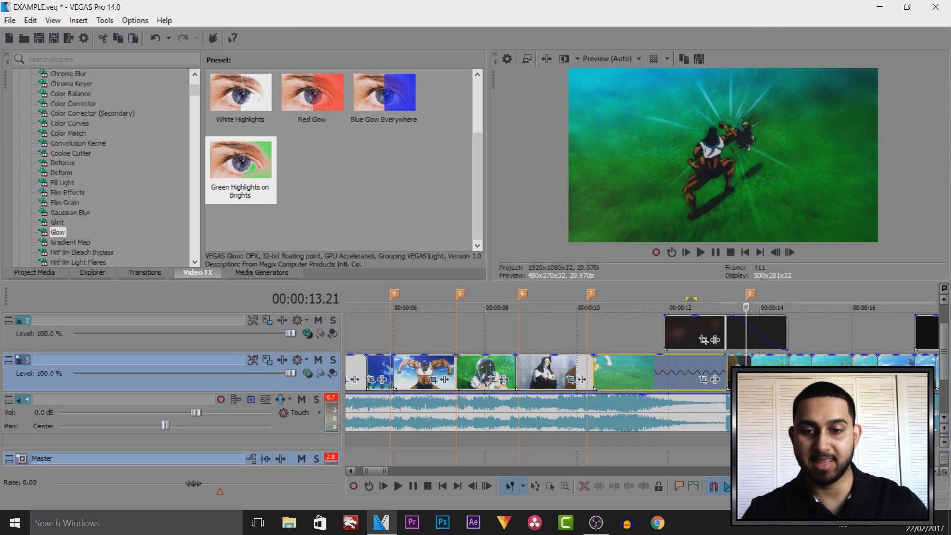
Remove the Infrared Color Curves effect from the clip just after marker 8 and undo the removal.
{"action": "scroll", "coordinate": [734, 377], "scroll_direction": "up", "scroll_amount": 3}
{"action": "left_click", "coordinate": [681, 376]}
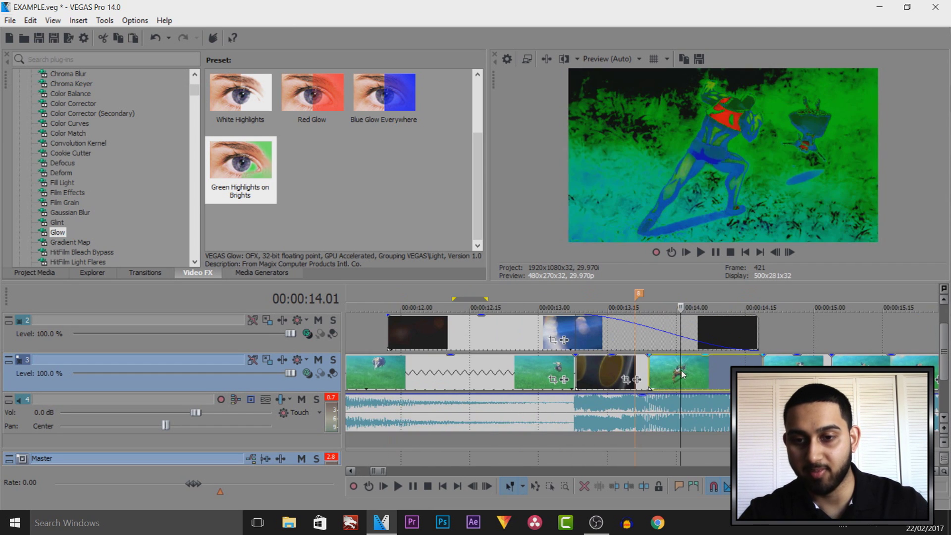
{"action": "left_click", "coordinate": [751, 379]}
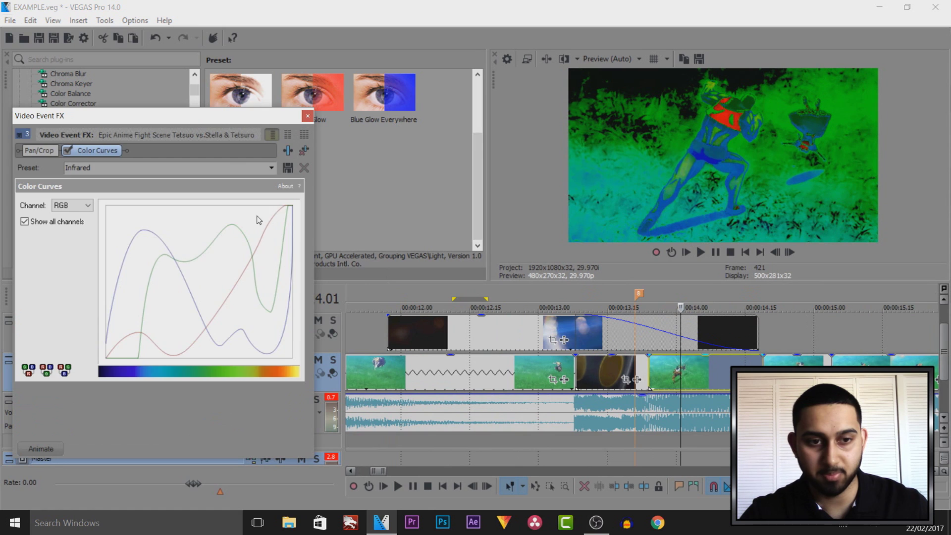
{"action": "left_click", "coordinate": [305, 151]}
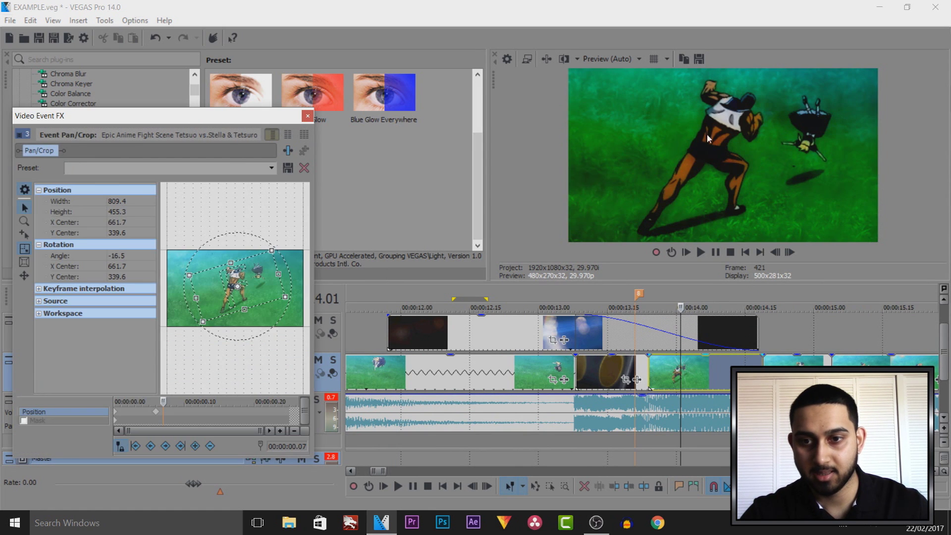
{"action": "key", "text": "ctrl+z"}
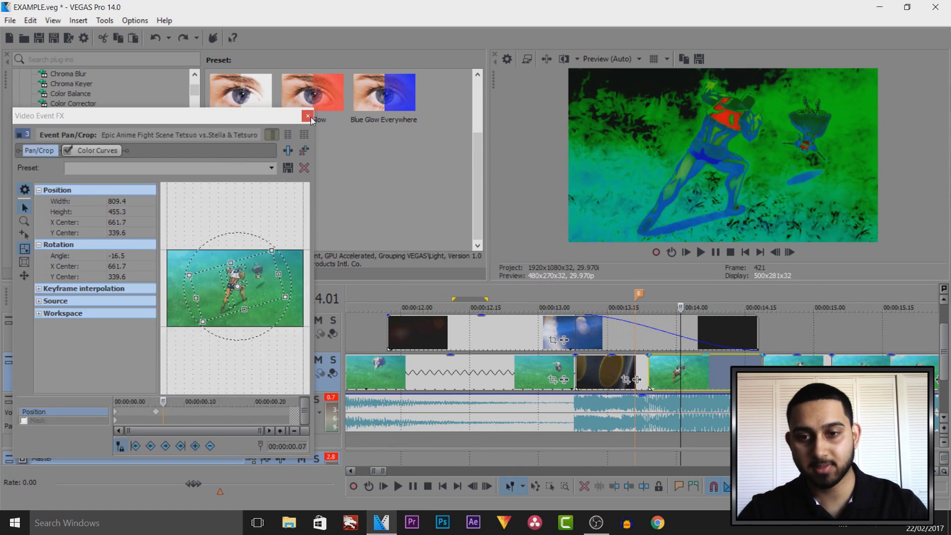
Scrub the infrared clip after marker 8 from its start to its end to inspect the color effect.
{"action": "scroll", "coordinate": [685, 382], "scroll_direction": "down", "scroll_amount": 2}
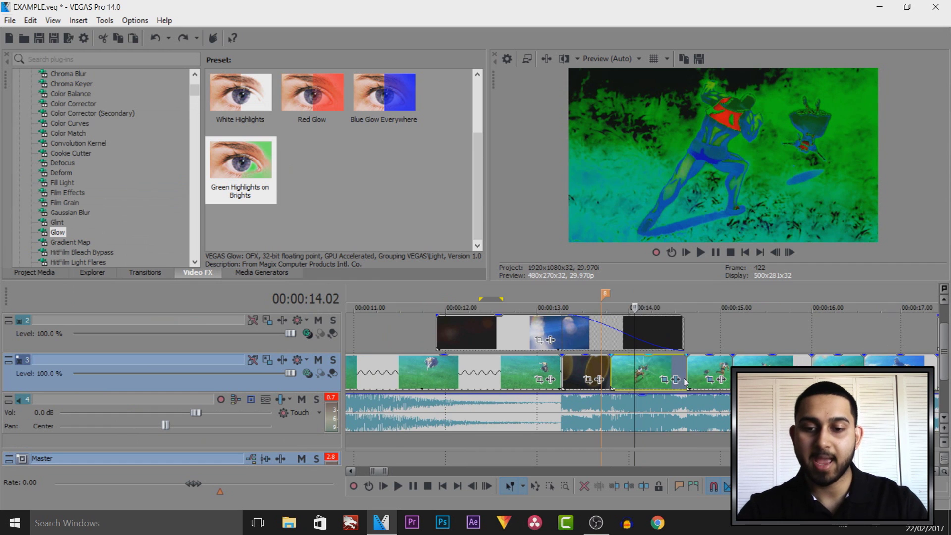
{"action": "left_click_drag", "start_coordinate": [633, 378], "coordinate": [616, 377]}
{"action": "left_click", "coordinate": [625, 379]}
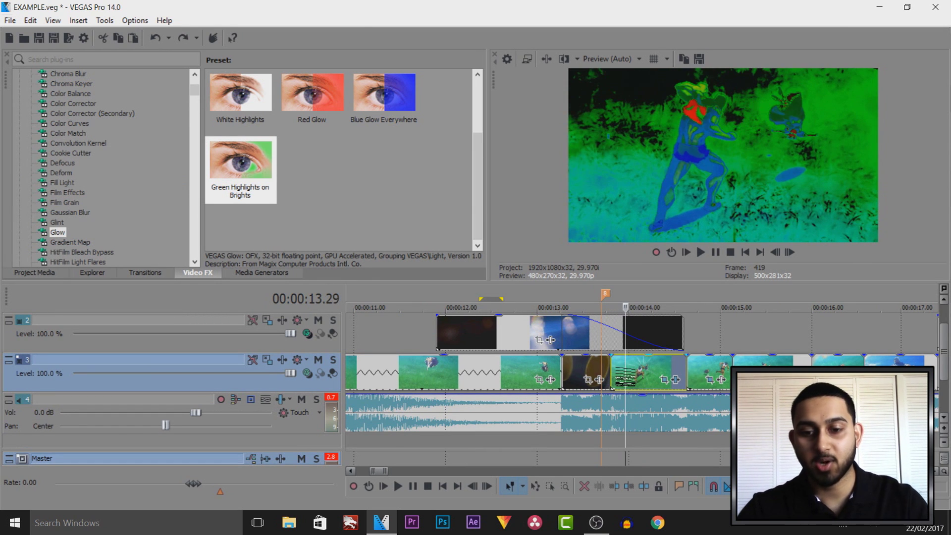
{"action": "left_click", "coordinate": [617, 379]}
{"action": "left_click", "coordinate": [612, 379]}
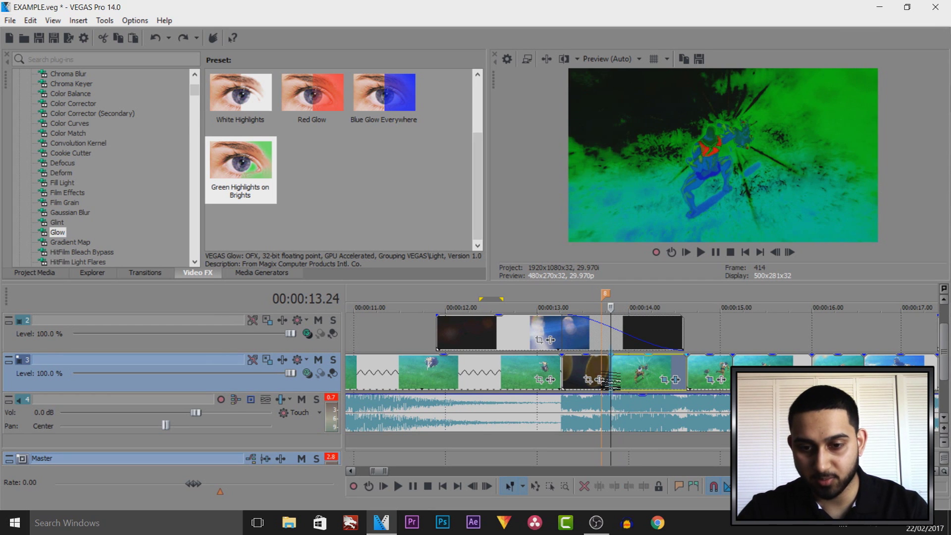
{"action": "left_click", "coordinate": [684, 379]}
{"action": "left_click", "coordinate": [687, 380]}
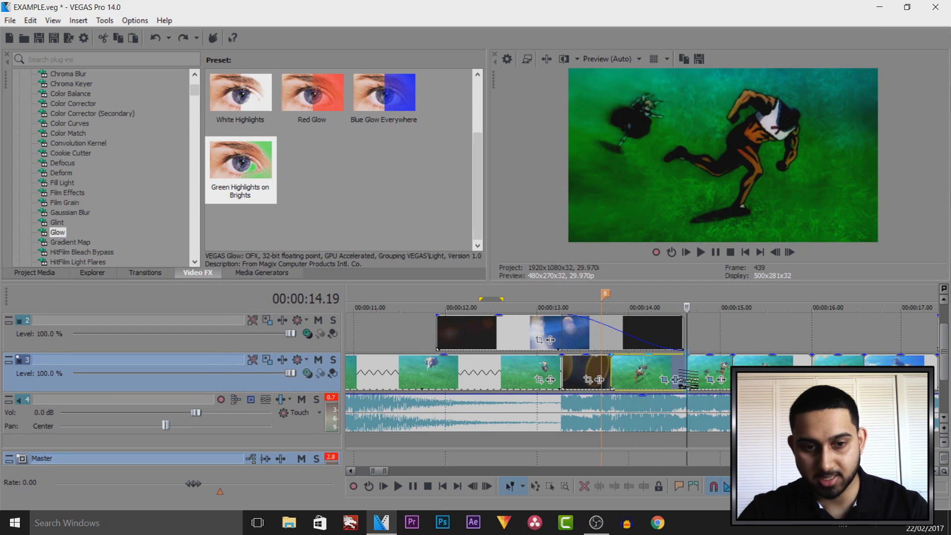
Scrub and play back the clips following marker 8 to review the alternating normal and color-shifted shots.
{"action": "left_click", "coordinate": [589, 379]}
{"action": "left_click", "coordinate": [593, 379]}
{"action": "left_click", "coordinate": [617, 379]}
{"action": "left_click", "coordinate": [705, 379]}
{"action": "mouse_move", "coordinate": [711, 381]}
{"action": "left_mouse_down"}
{"action": "mouse_move", "coordinate": [662, 380]}
{"action": "mouse_move", "coordinate": [706, 376]}
{"action": "left_mouse_up"}
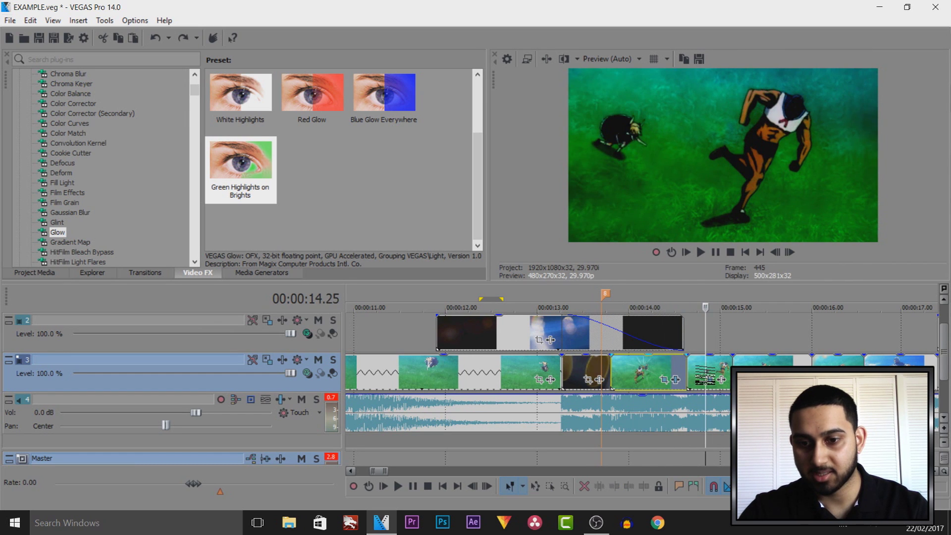
{"action": "key", "text": "space"}
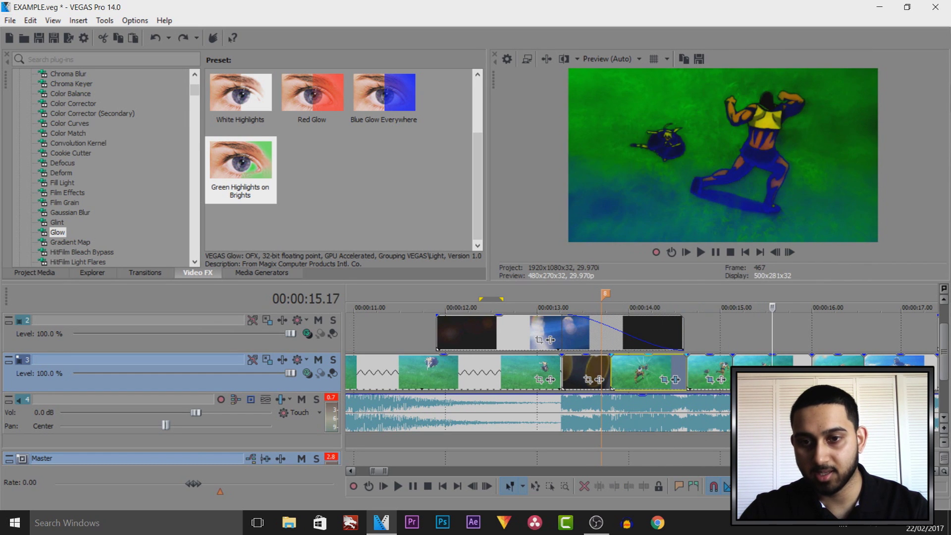
{"action": "key", "text": "Return"}
{"action": "scroll", "coordinate": [642, 372], "scroll_direction": "down", "scroll_amount": 1}
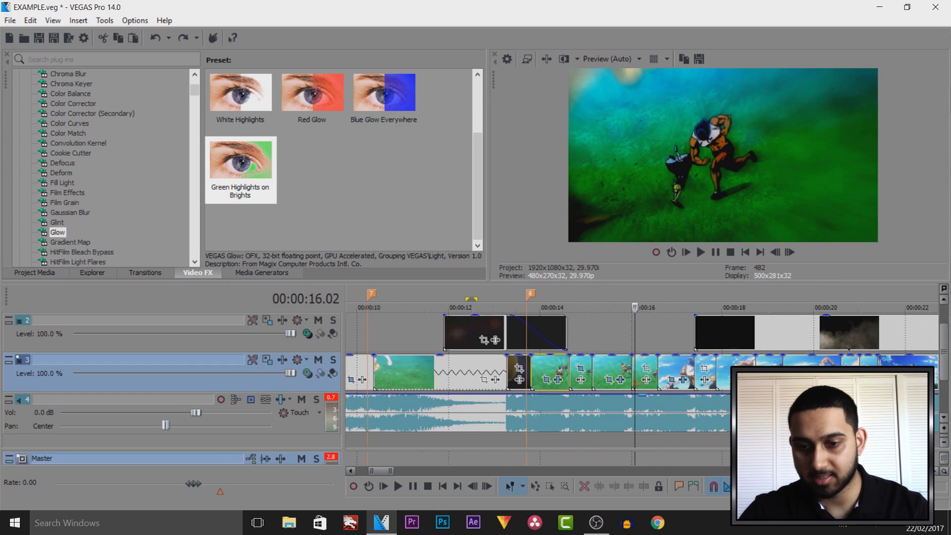
Copy the short dark clip at marker 8 and paste it onto track 3 in the empty area at 00:00:44.26.
{"action": "left_click", "coordinate": [671, 375]}
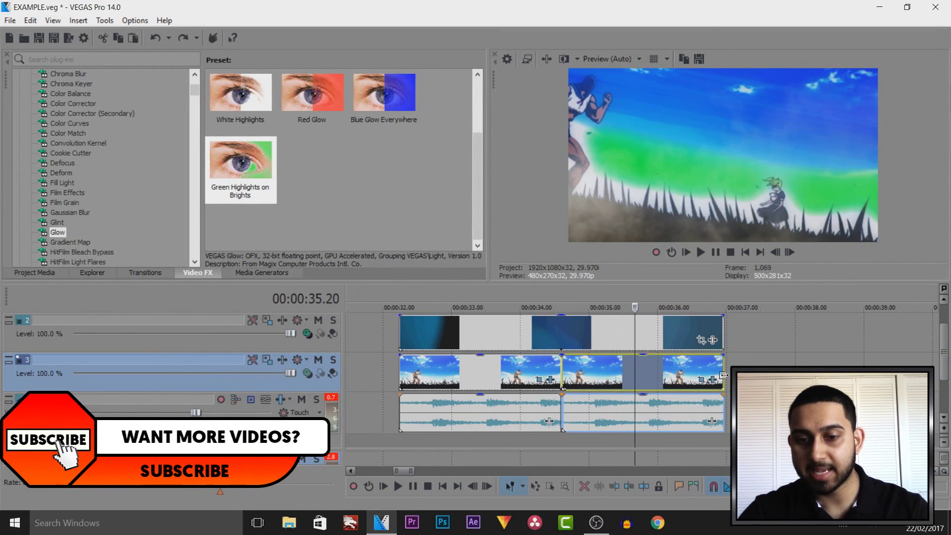
{"action": "scroll", "coordinate": [619, 386], "scroll_direction": "down", "scroll_amount": 4}
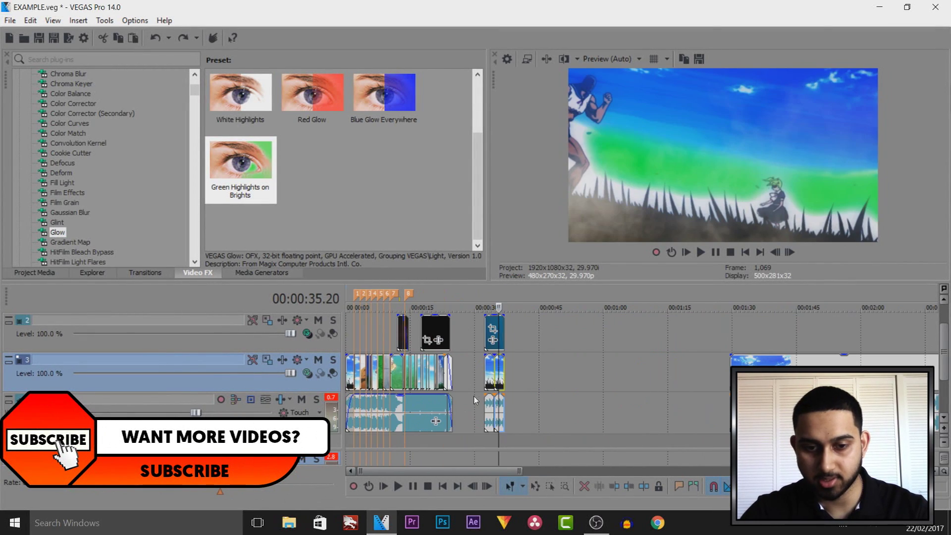
{"action": "scroll", "coordinate": [482, 396], "scroll_direction": "up", "scroll_amount": 1}
{"action": "left_click", "coordinate": [419, 364]}
{"action": "scroll", "coordinate": [682, 372], "scroll_direction": "up", "scroll_amount": 9}
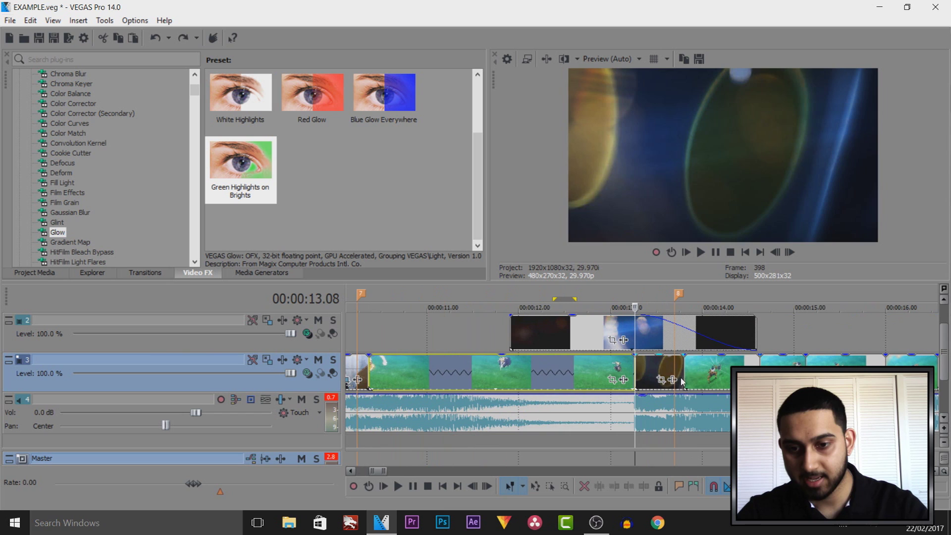
{"action": "left_click", "coordinate": [697, 375]}
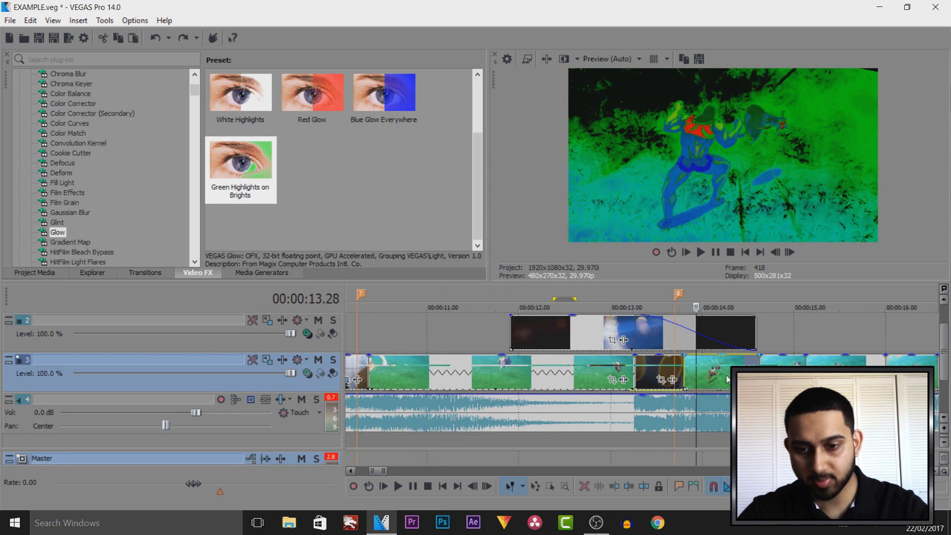
{"action": "key", "text": "Down"}
{"action": "key", "text": "Down"}
{"action": "key", "text": "Down"}
{"action": "key", "text": "Down"}
{"action": "key", "text": "Down"}
{"action": "key", "text": "Down"}
{"action": "left_click", "coordinate": [604, 373]}
{"action": "key", "text": "ctrl+v"}
{"action": "left_click", "coordinate": [605, 372]}
{"action": "scroll", "coordinate": [644, 374], "scroll_direction": "up", "scroll_amount": 5}
{"action": "left_click", "coordinate": [599, 372]}
Play through the pasted clip on track 3 and split it at 00:00:45.05.
{"action": "left_click", "coordinate": [701, 252]}
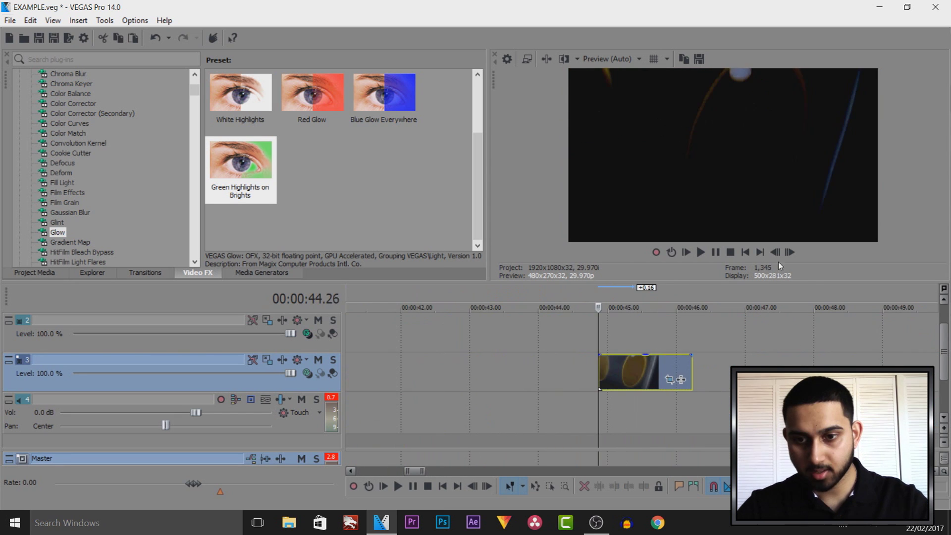
{"action": "left_click", "coordinate": [715, 255]}
{"action": "left_click", "coordinate": [610, 375]}
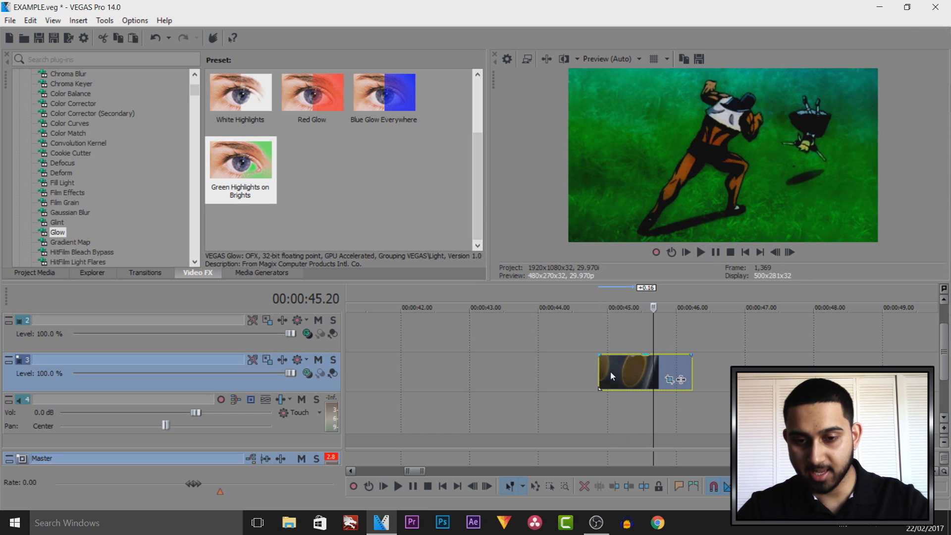
{"action": "key", "text": "Right"}
{"action": "key", "text": "alt+Right"}
{"action": "key", "text": "alt+Right"}
{"action": "key", "text": "alt+Right"}
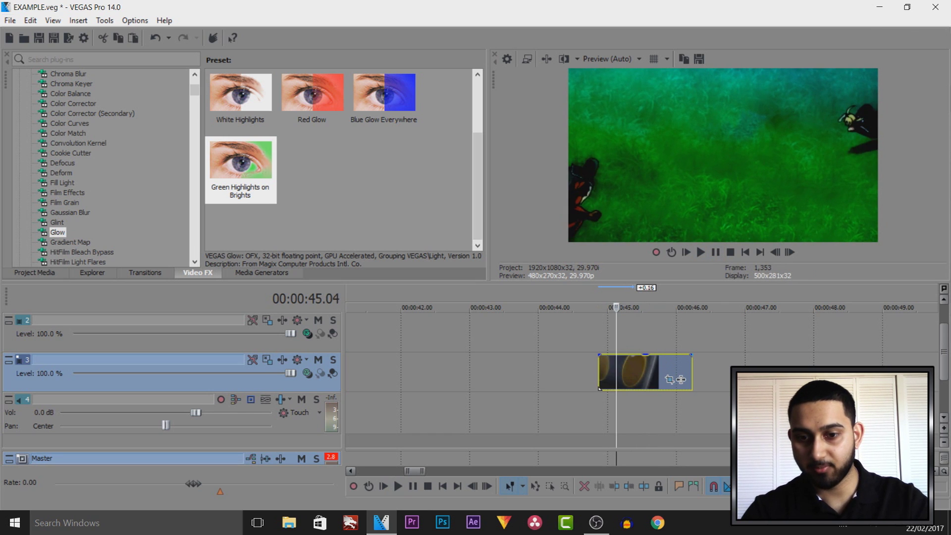
{"action": "key", "text": "s"}
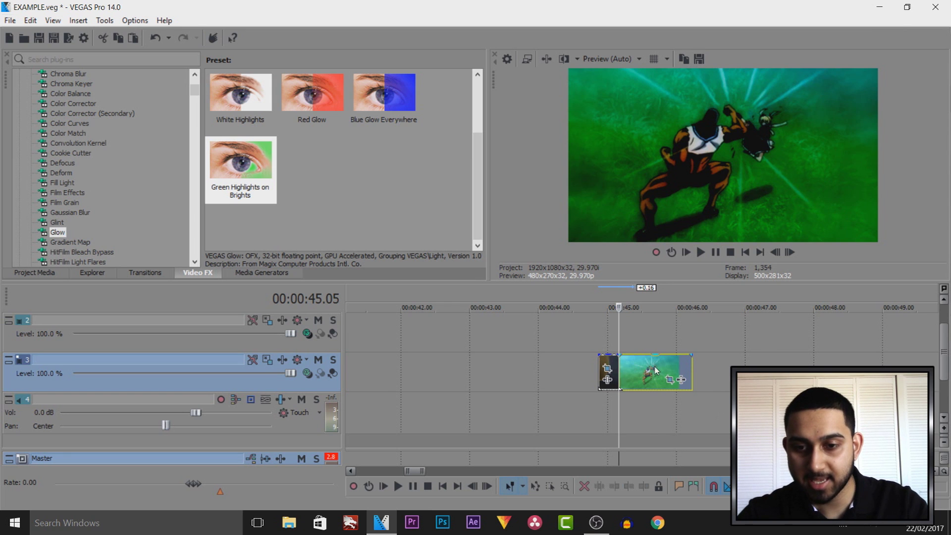
Split the green fight clip again at 00:00:45.22 and move the trailing piece away by 1.23 to leave a gap.
{"action": "left_click", "coordinate": [716, 252]}
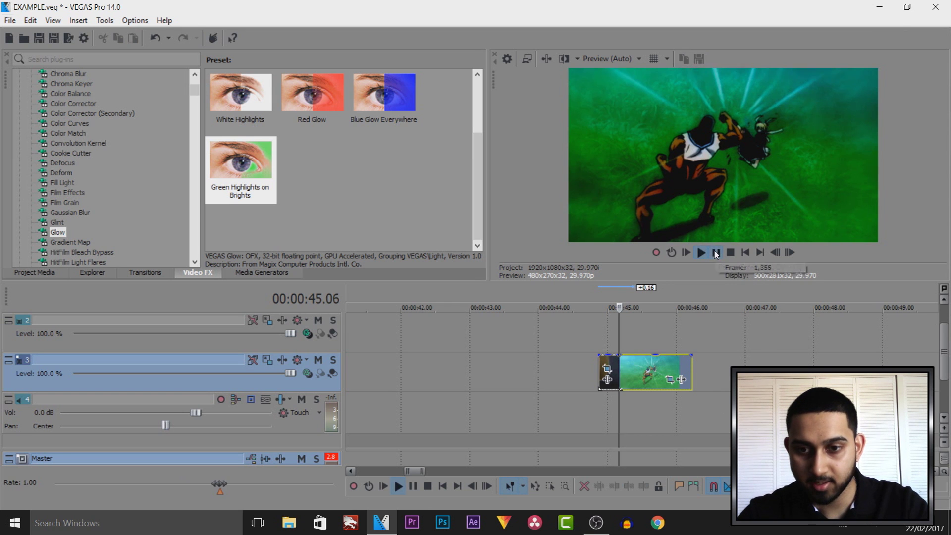
{"action": "left_click", "coordinate": [716, 253]}
{"action": "key", "text": "s"}
{"action": "left_click_drag", "start_coordinate": [670, 368], "coordinate": [789, 368]}
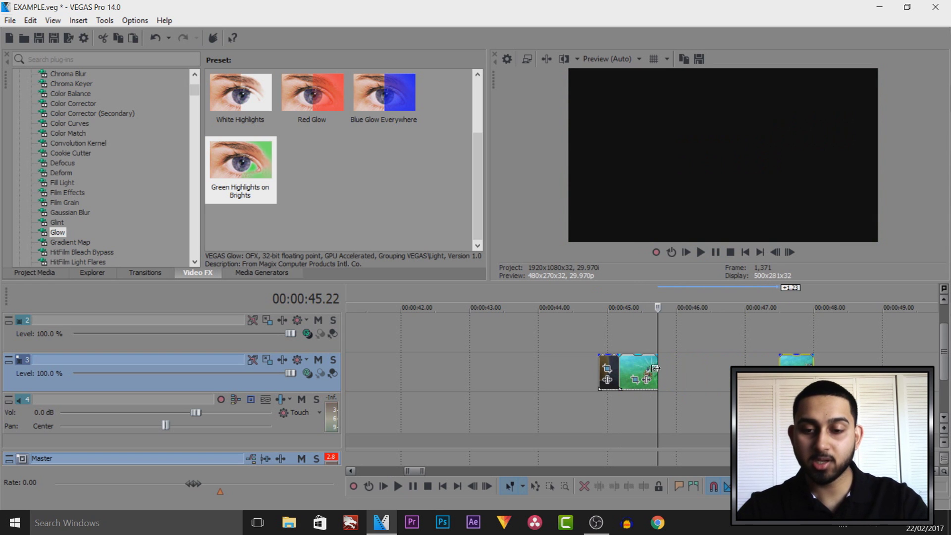
Time-stretch the middle piece by 25 frames into slow motion, move the trailing piece against its end, and play back the sequence.
{"action": "left_click_drag", "start_coordinate": [655, 369], "coordinate": [714, 376]}
{"action": "left_click", "coordinate": [605, 342]}
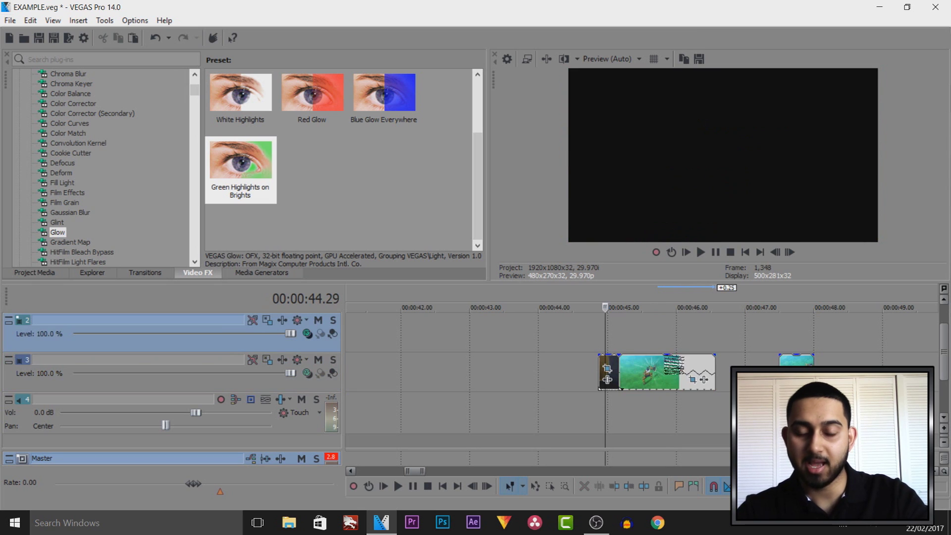
{"action": "left_click_drag", "start_coordinate": [797, 360], "coordinate": [733, 360]}
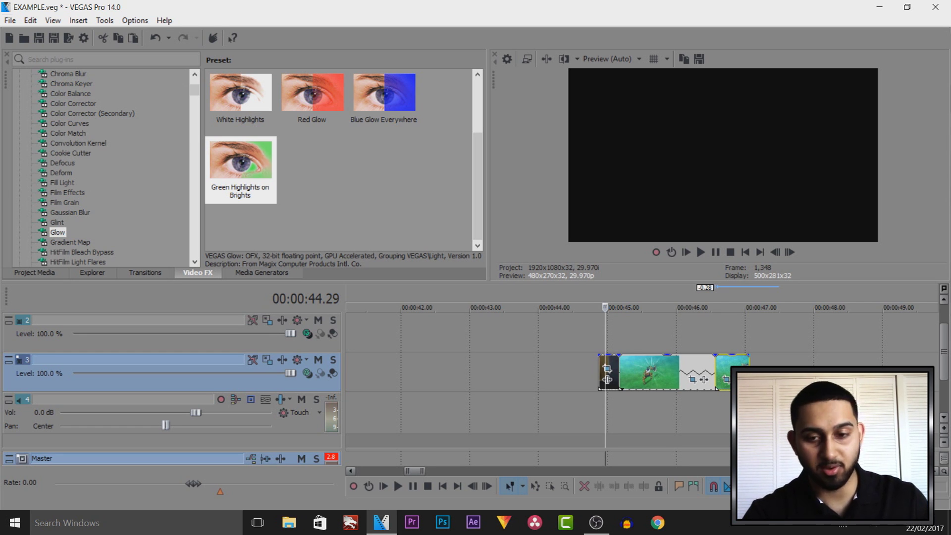
{"action": "key", "text": "space"}
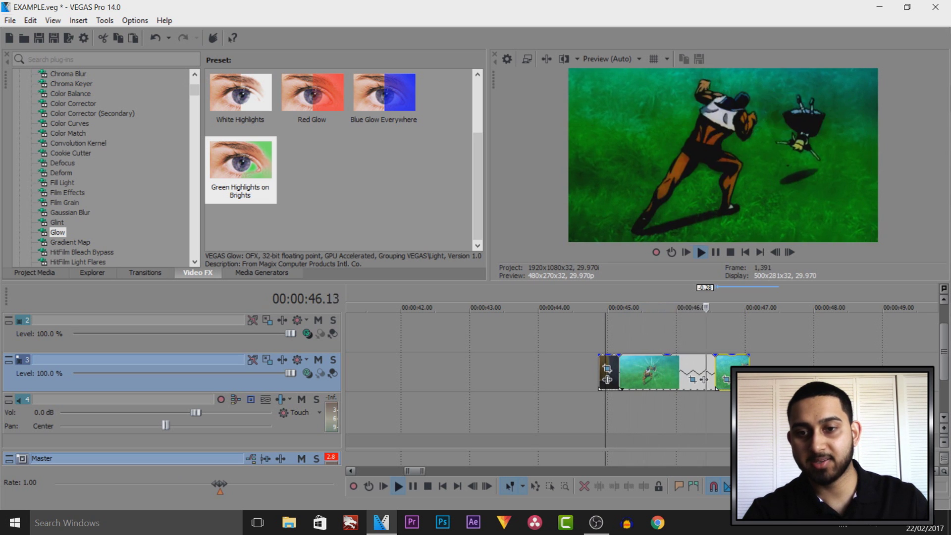
{"action": "key", "text": "space"}
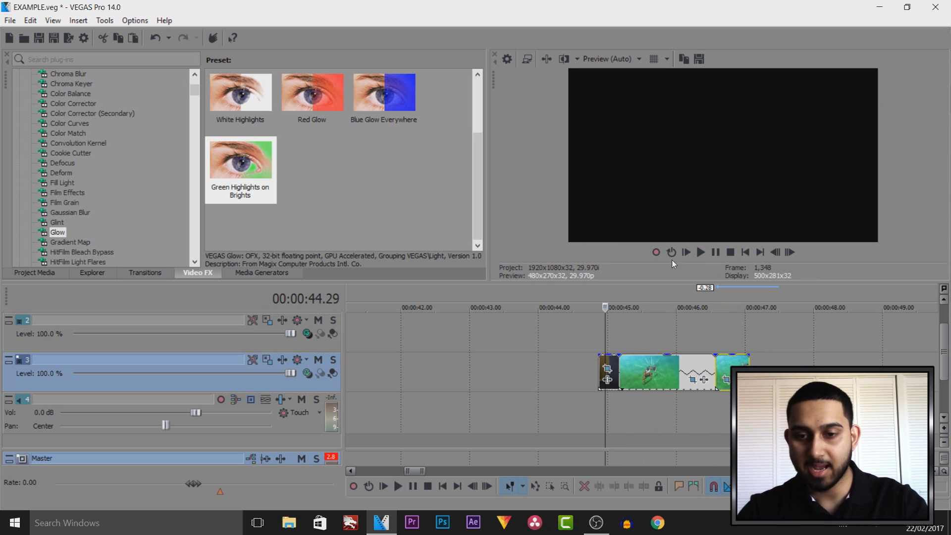
{"action": "key", "text": "space"}
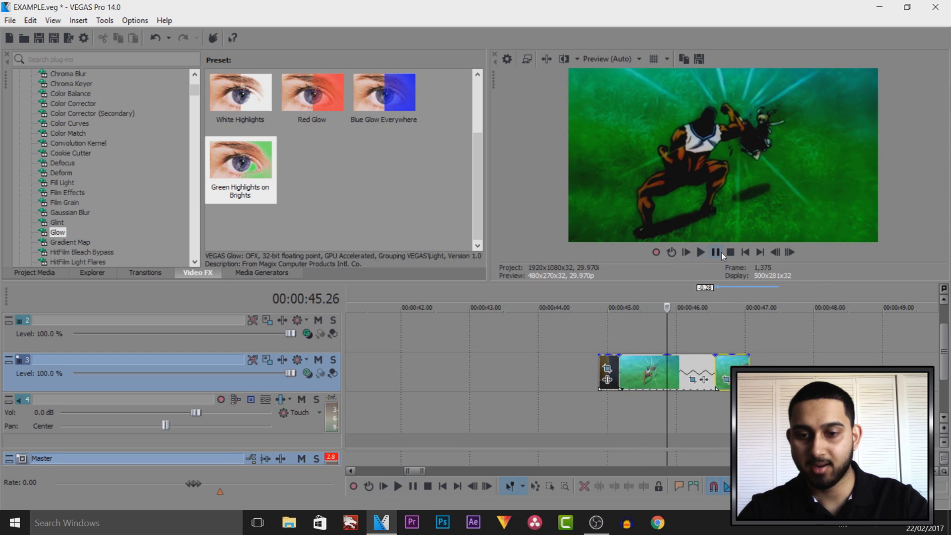
{"action": "left_click", "coordinate": [721, 252]}
Split the slowed clip at 00:00:46.03, shorten its second part by about four frames, and close the gap to the last clip.
{"action": "scroll", "coordinate": [707, 331], "scroll_direction": "up", "scroll_amount": 3}
{"action": "left_click", "coordinate": [629, 376]}
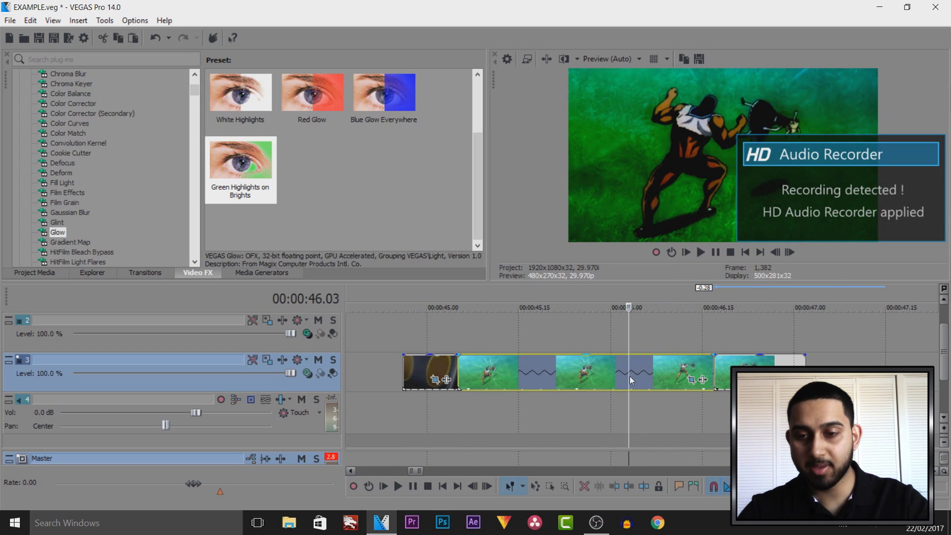
{"action": "key", "text": "s"}
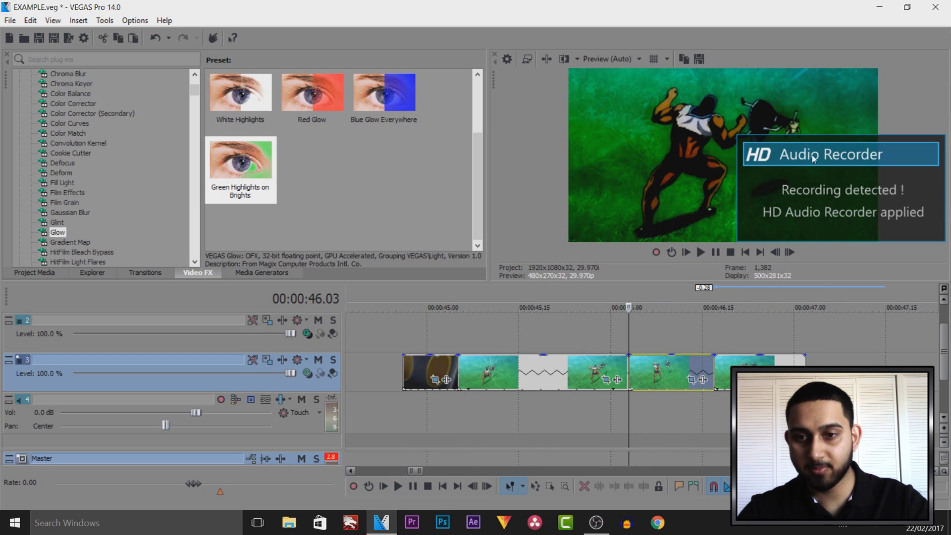
{"action": "left_click", "coordinate": [659, 375]}
{"action": "left_click_drag", "start_coordinate": [712, 374], "coordinate": [691, 375]}
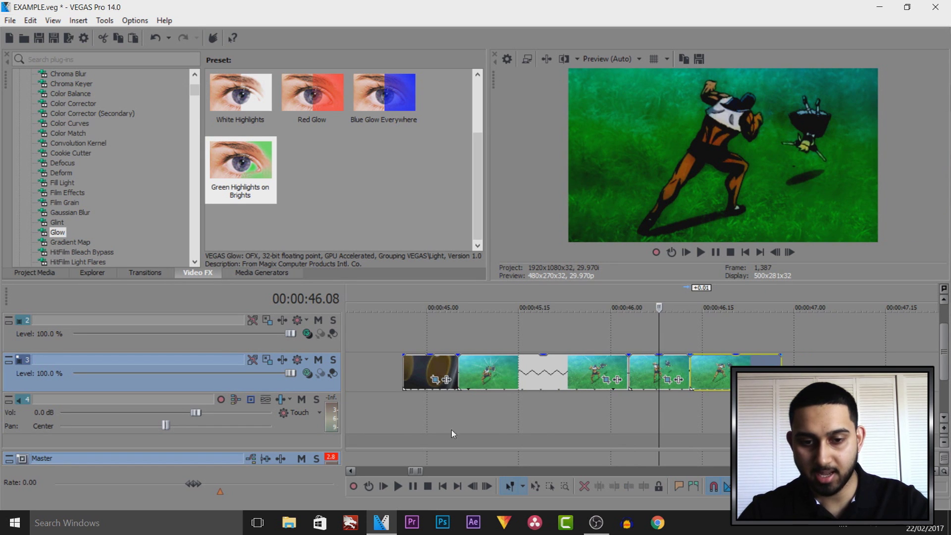
{"action": "left_click", "coordinate": [402, 420]}
{"action": "key", "text": "space"}
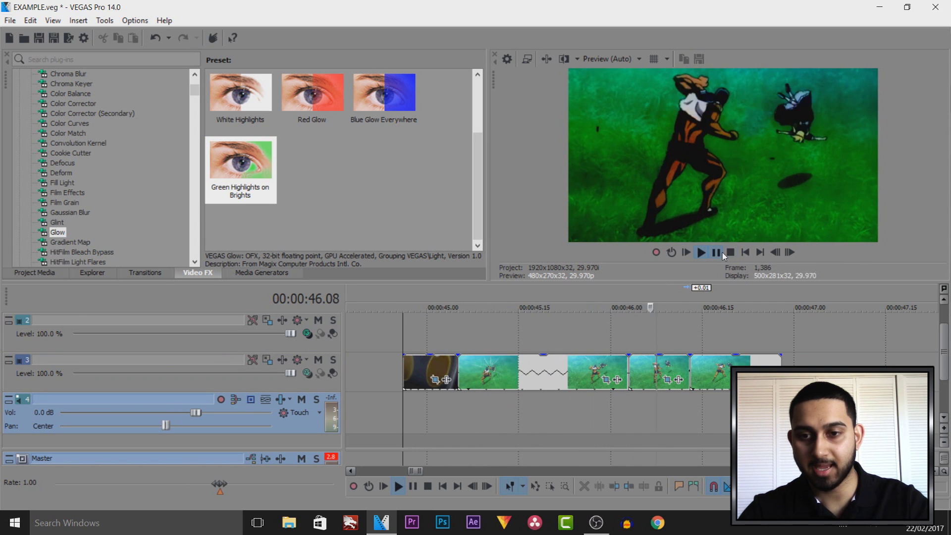
{"action": "left_click", "coordinate": [721, 252]}
Apply the TV Simulator effect with the TV Look preset to the slowed clip on track 3.
{"action": "scroll", "coordinate": [630, 420], "scroll_direction": "down", "scroll_amount": 3}
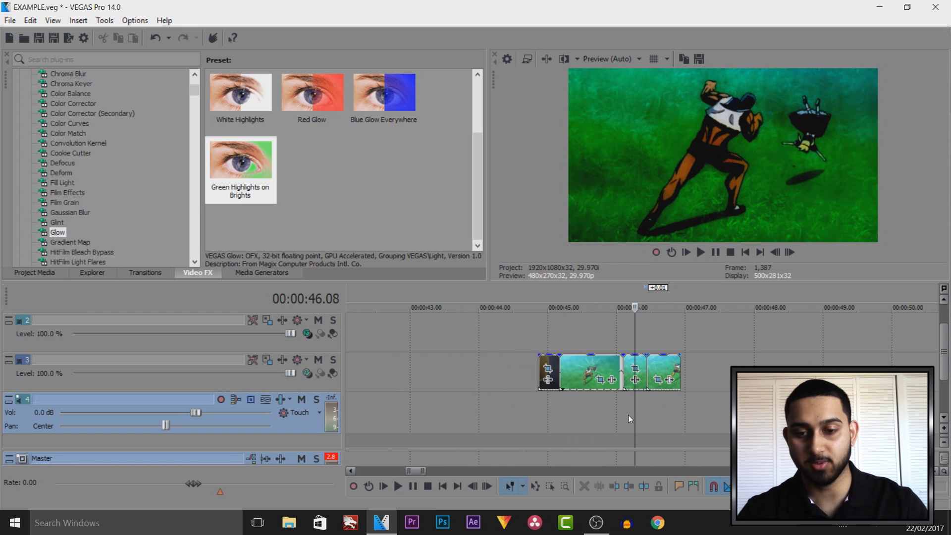
{"action": "scroll", "coordinate": [628, 415], "scroll_direction": "down", "scroll_amount": 10}
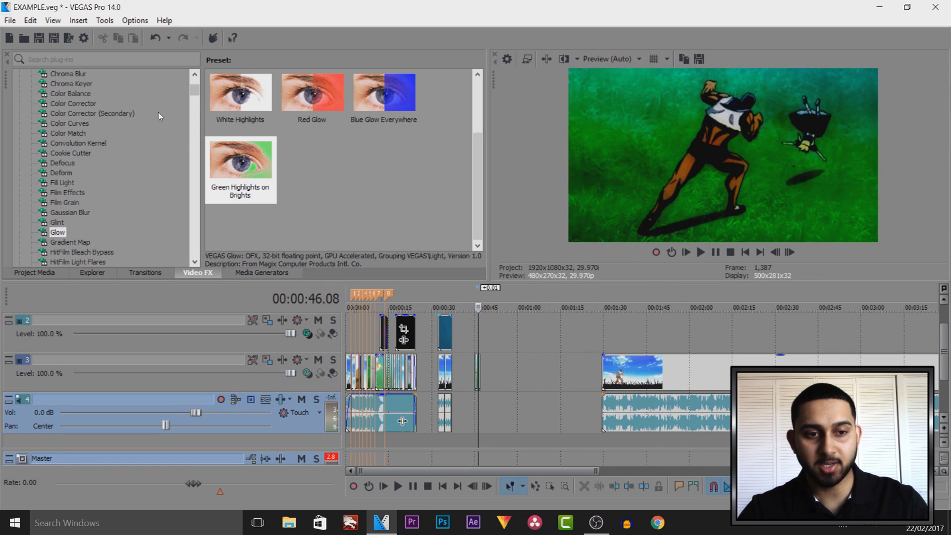
{"action": "scroll", "coordinate": [109, 173], "scroll_direction": "down", "scroll_amount": 1}
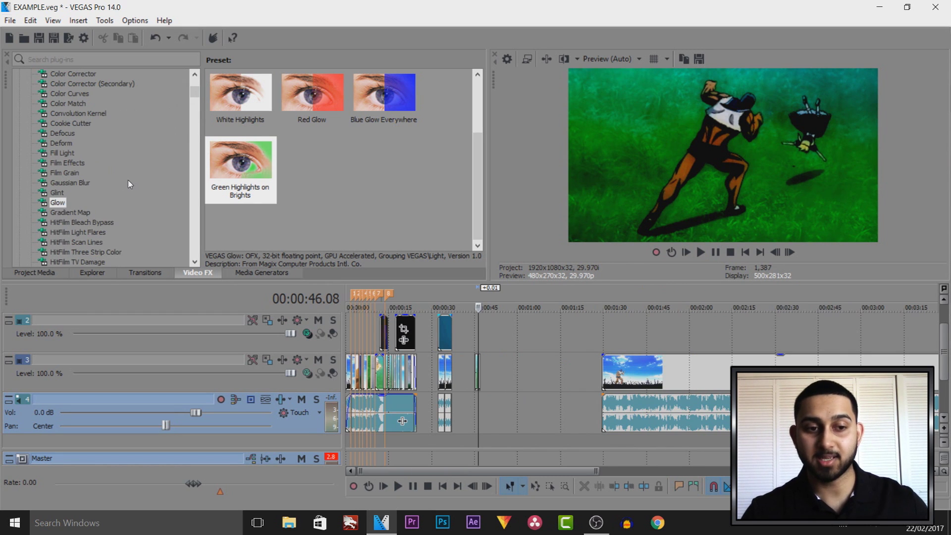
{"action": "scroll", "coordinate": [134, 186], "scroll_direction": "down", "scroll_amount": 3}
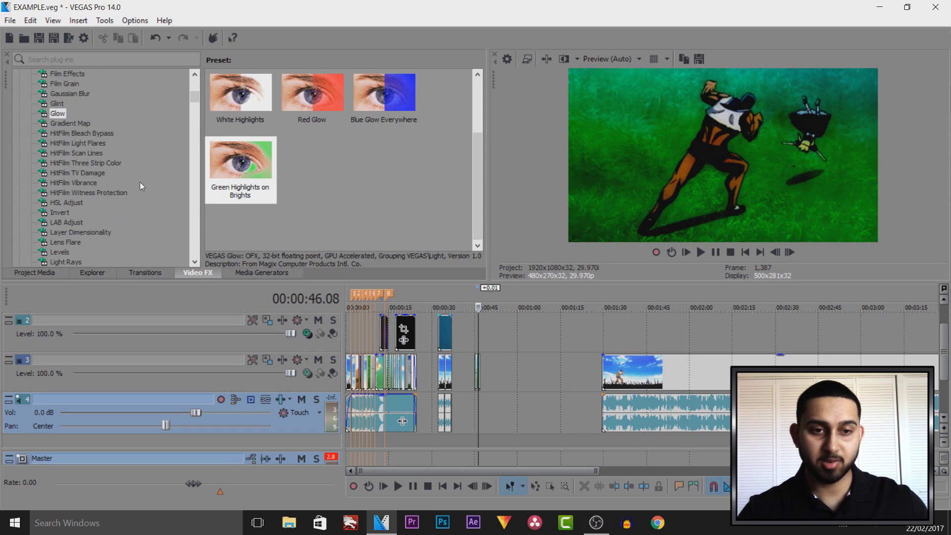
{"action": "left_click_drag", "start_coordinate": [196, 102], "coordinate": [191, 248]}
{"action": "left_click", "coordinate": [82, 202]}
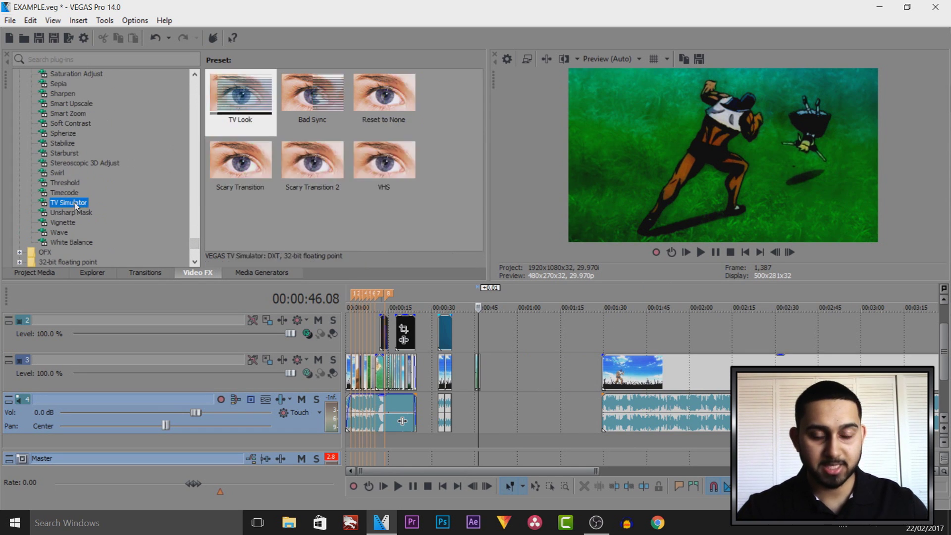
{"action": "left_click_drag", "start_coordinate": [263, 104], "coordinate": [531, 379]}
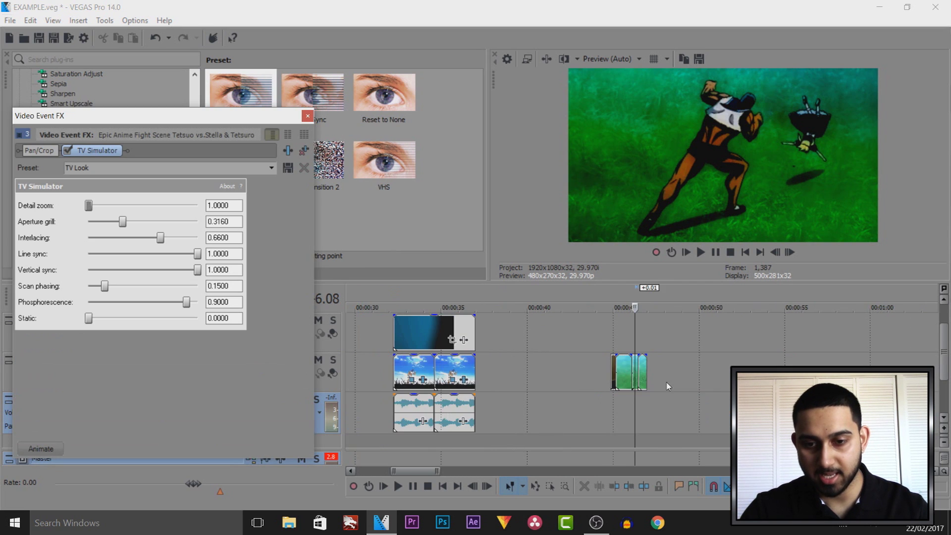
Set the TV Simulator's aperture grill to 0, interlacing to 0.17, scan phasing to 0.72 and phosphorescence to 0.606, and raise static slightly.
{"action": "scroll", "coordinate": [667, 386], "scroll_direction": "up", "scroll_amount": 4}
{"action": "left_click", "coordinate": [566, 381]}
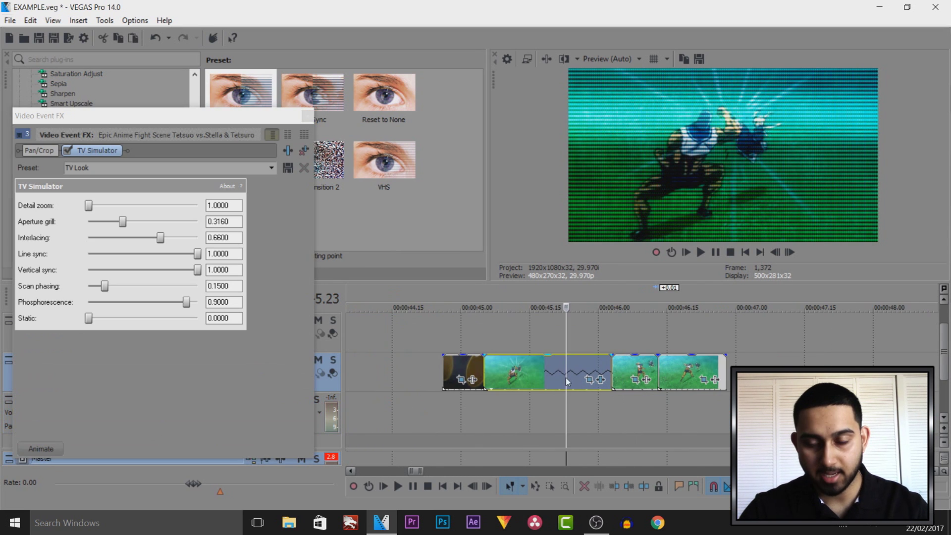
{"action": "left_click_drag", "start_coordinate": [123, 221], "coordinate": [71, 231]}
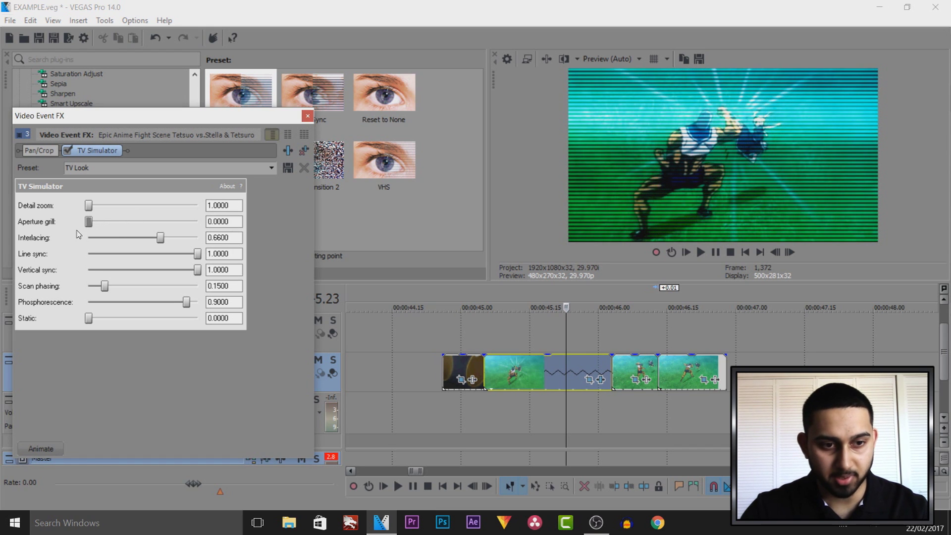
{"action": "left_click_drag", "start_coordinate": [155, 242], "coordinate": [92, 240]}
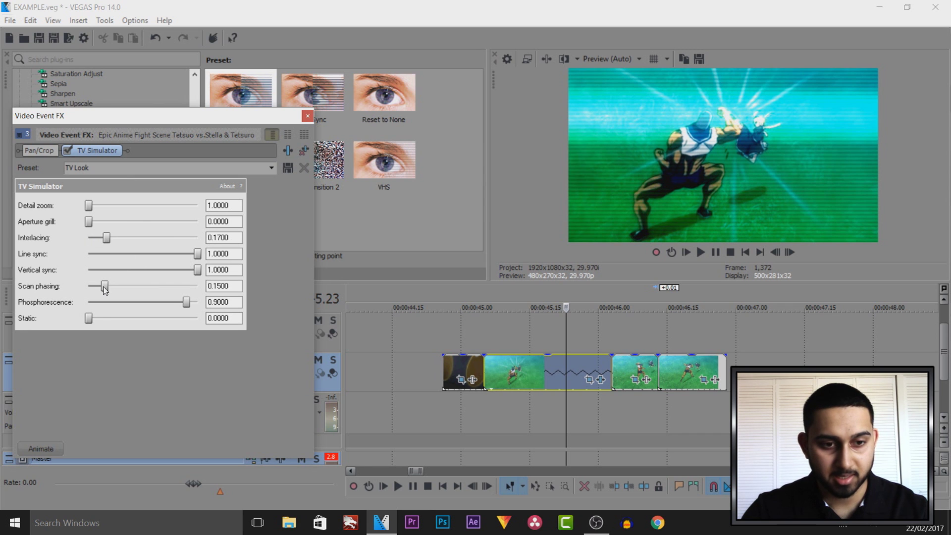
{"action": "left_click_drag", "start_coordinate": [107, 290], "coordinate": [162, 313]}
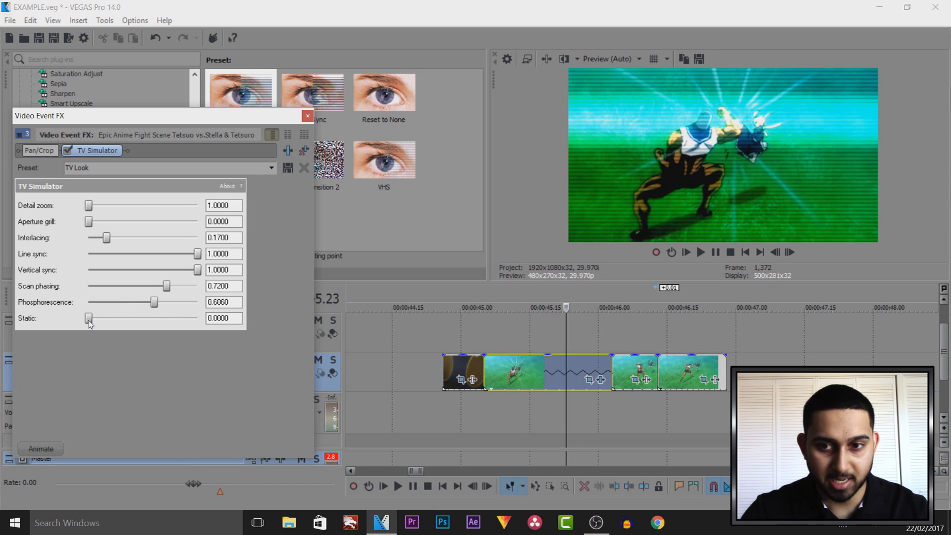
{"action": "left_click_drag", "start_coordinate": [90, 324], "coordinate": [104, 323]}
{"action": "left_click", "coordinate": [307, 116]}
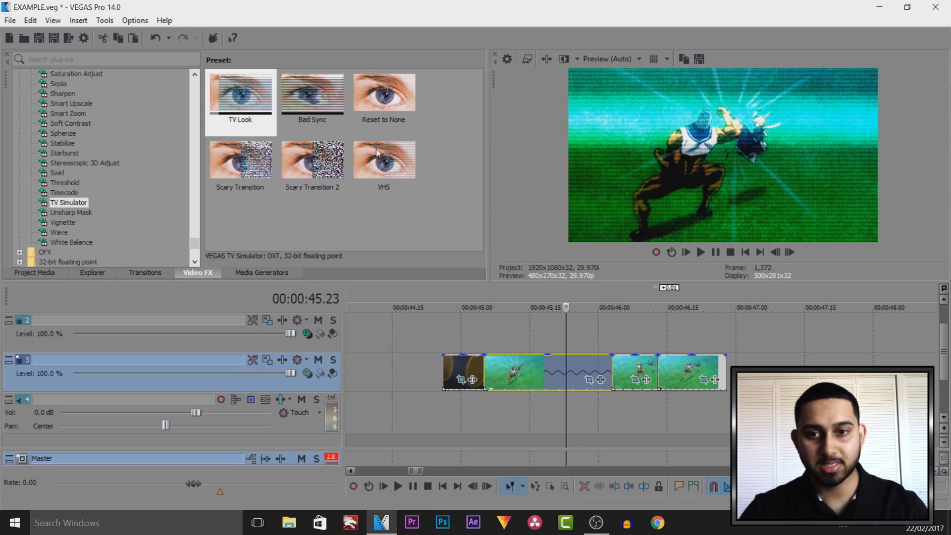
Play back and scrub the edited sequence from its start to check the slow-motion section with the TV effect.
{"action": "left_click", "coordinate": [452, 339]}
{"action": "left_click", "coordinate": [442, 338]}
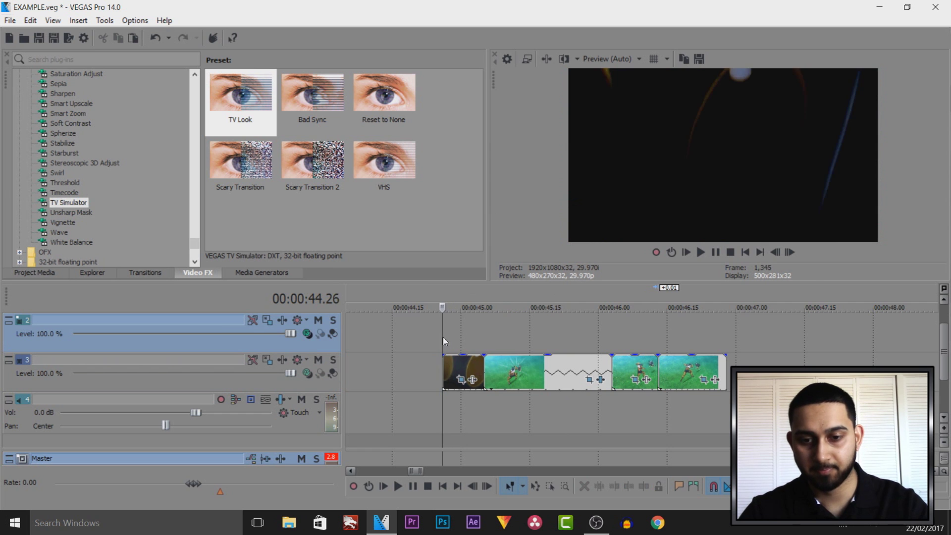
{"action": "key", "text": "space"}
{"action": "left_click", "coordinate": [722, 251]}
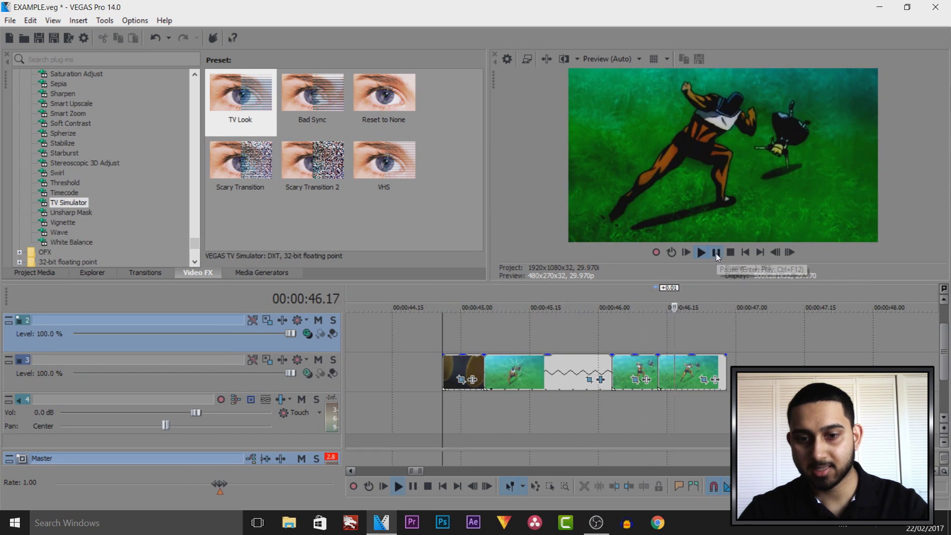
{"action": "left_click", "coordinate": [480, 341]}
{"action": "mouse_move", "coordinate": [479, 337]}
{"action": "left_mouse_down"}
{"action": "mouse_move", "coordinate": [638, 338]}
{"action": "mouse_move", "coordinate": [477, 341]}
{"action": "left_mouse_up"}
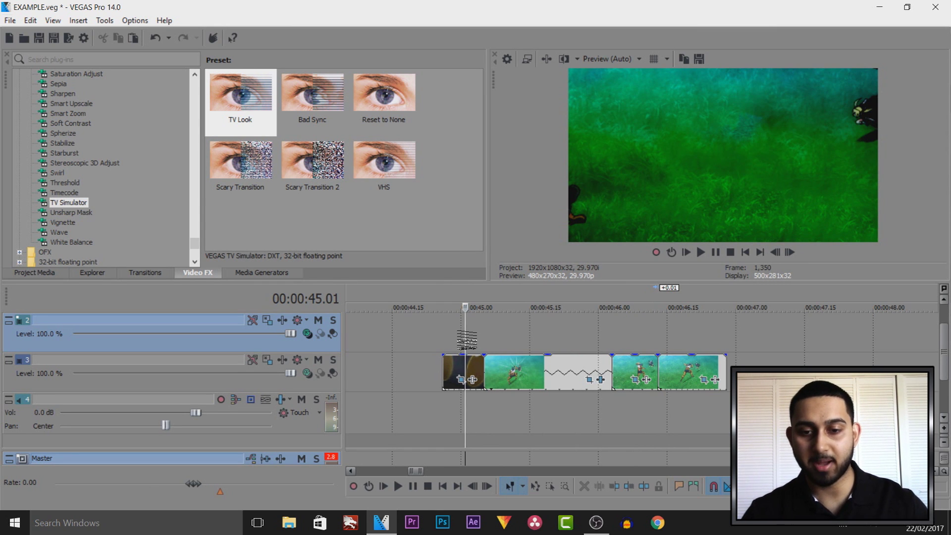
{"action": "left_click_drag", "start_coordinate": [453, 349], "coordinate": [449, 347]}
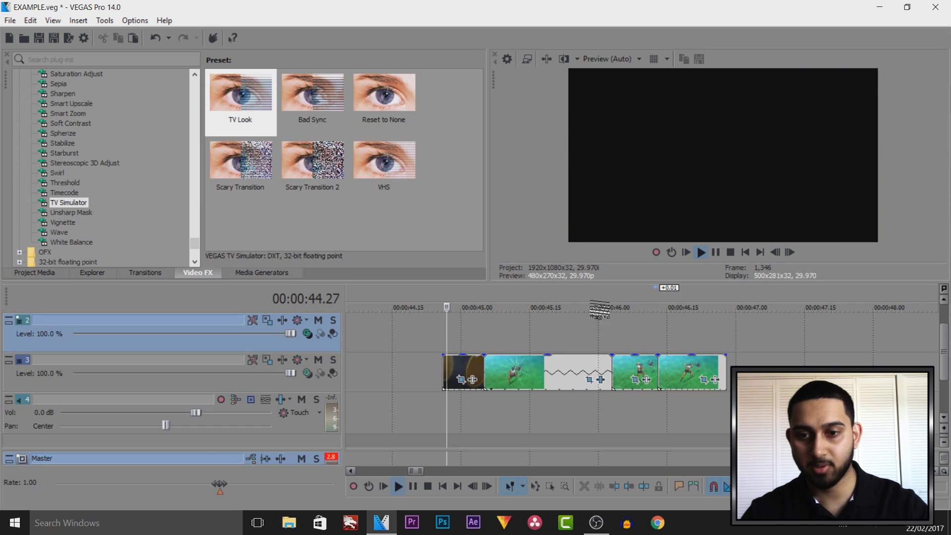
{"action": "left_click", "coordinate": [716, 252]}
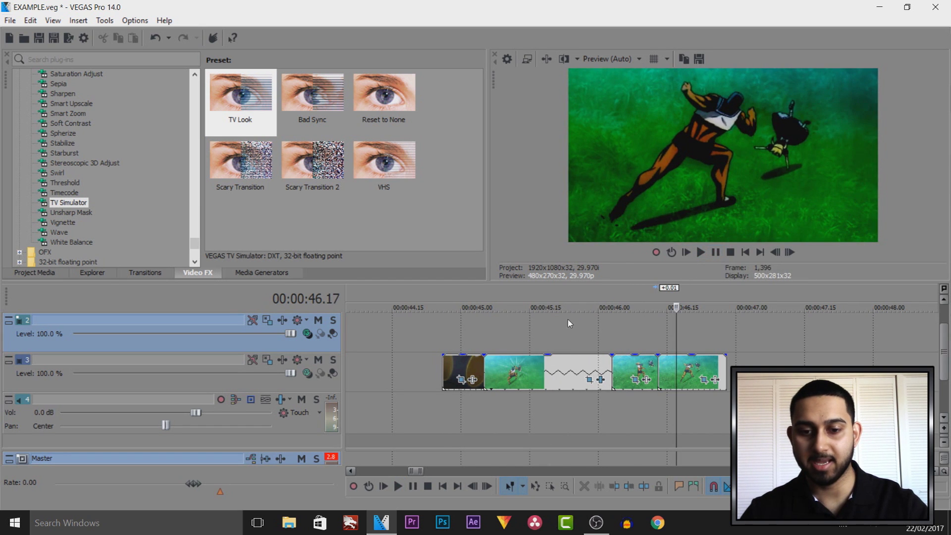
Split the last clip on track 3 at 00:00:46.20 and 00:00:46.26, and extend its final part by about six frames.
{"action": "left_click", "coordinate": [518, 339]}
{"action": "left_click_drag", "start_coordinate": [521, 336], "coordinate": [694, 322]}
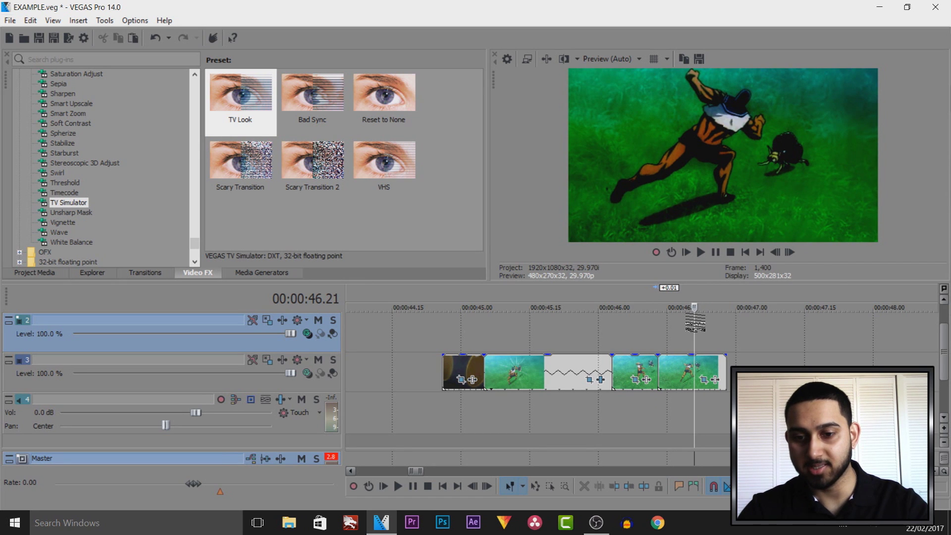
{"action": "scroll", "coordinate": [691, 323], "scroll_direction": "up", "scroll_amount": 3}
{"action": "left_click", "coordinate": [634, 377]}
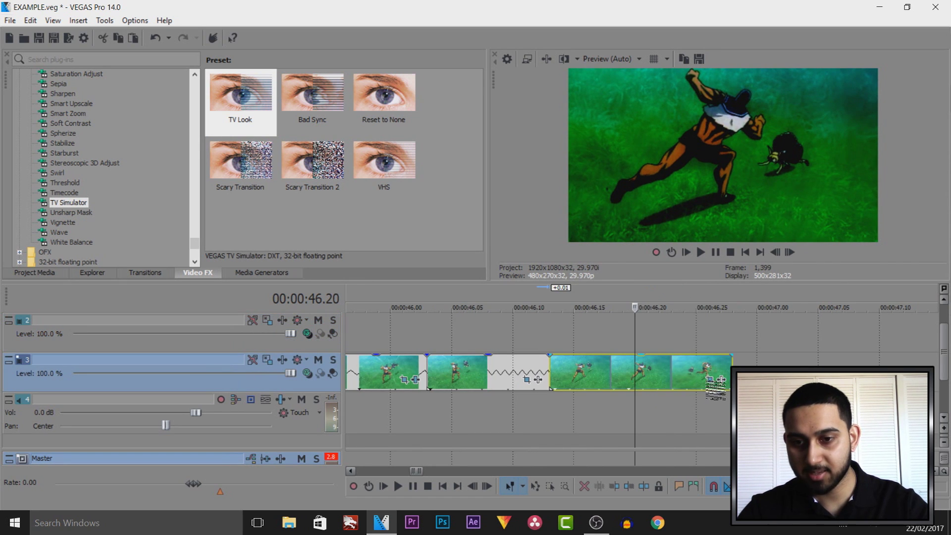
{"action": "key", "text": "s"}
{"action": "left_click", "coordinate": [720, 253]}
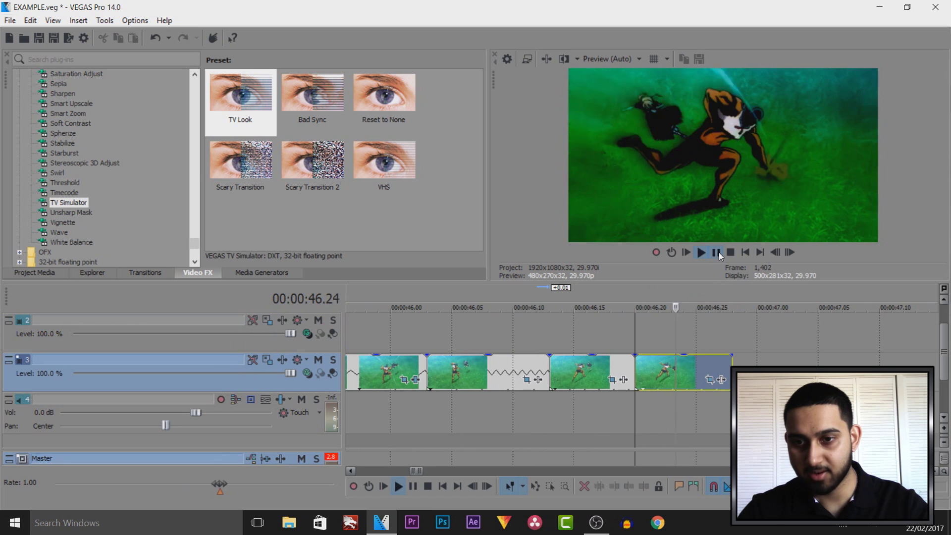
{"action": "key", "text": "s"}
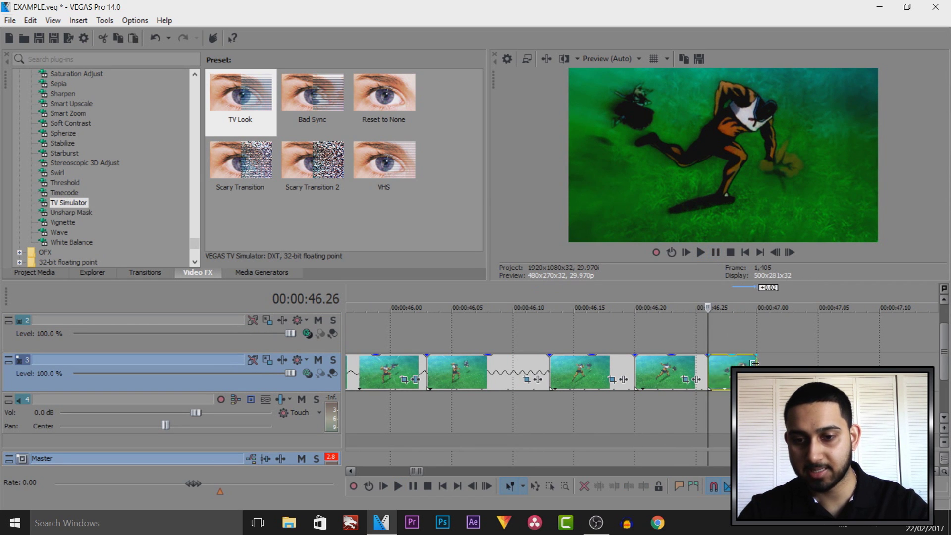
Play back the newly split clips from 00:00:46.16 to check the timing of the cuts.
{"action": "left_click", "coordinate": [587, 342]}
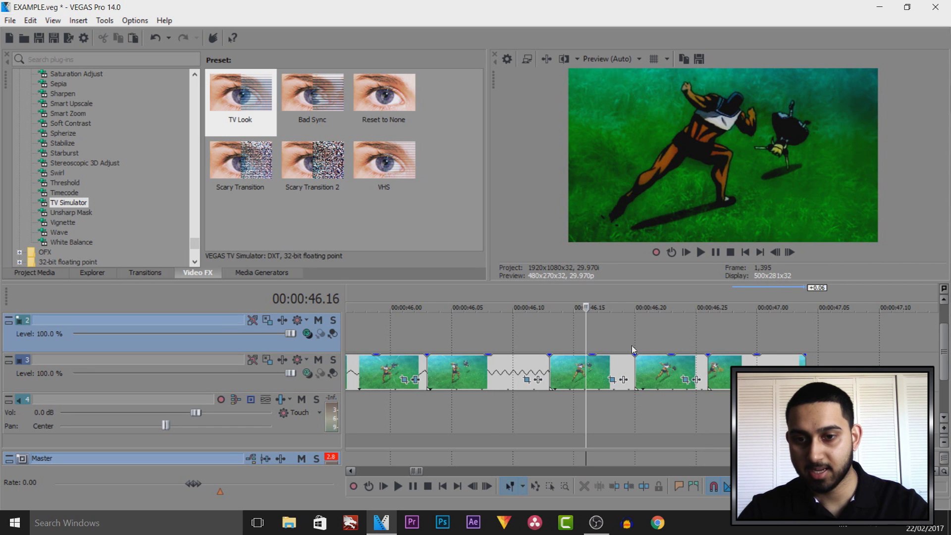
{"action": "scroll", "coordinate": [615, 349], "scroll_direction": "down", "scroll_amount": 1}
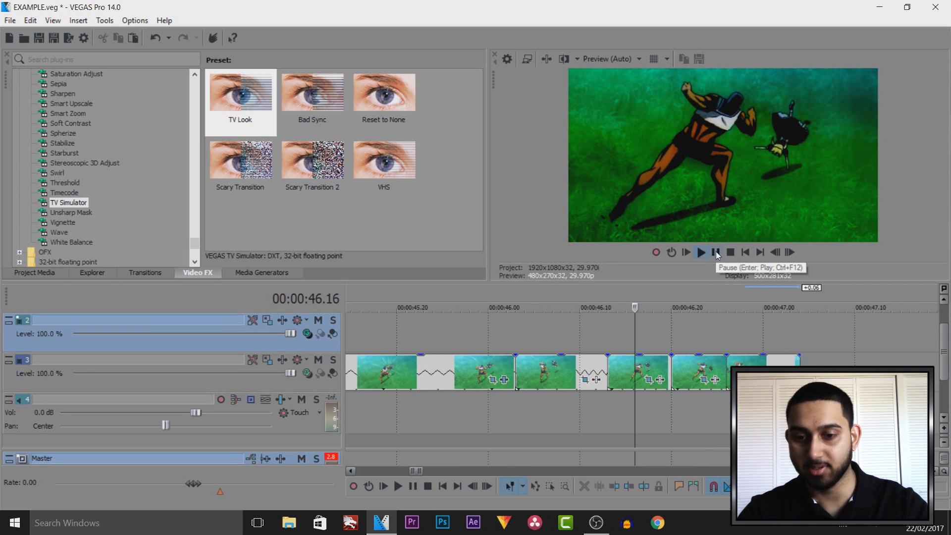
{"action": "key", "text": "space"}
{"action": "key", "text": "Return"}
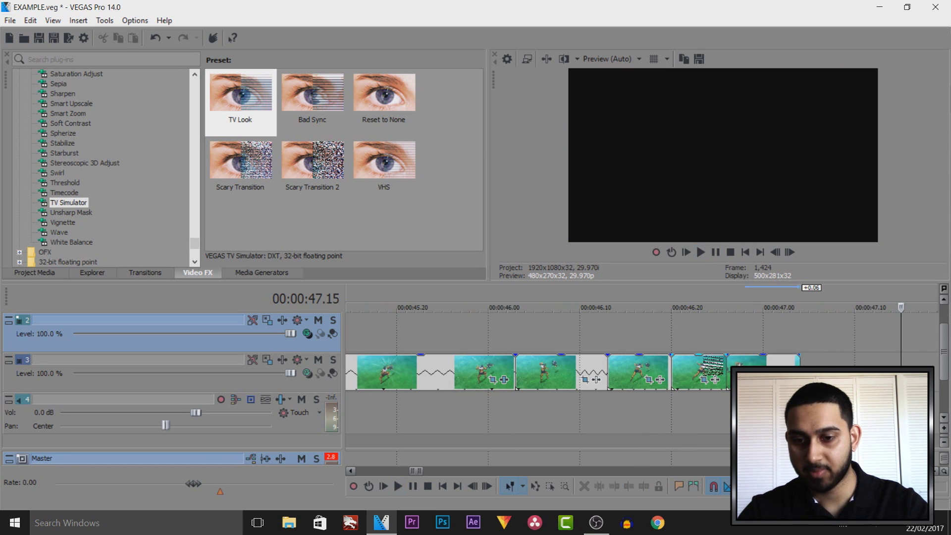
Restore the final part's Pan/Crop frame to 1280 x 720, and shrink it from its start to zoom in closely on the running figure.
{"action": "left_click", "coordinate": [754, 366]}
{"action": "left_click", "coordinate": [777, 380]}
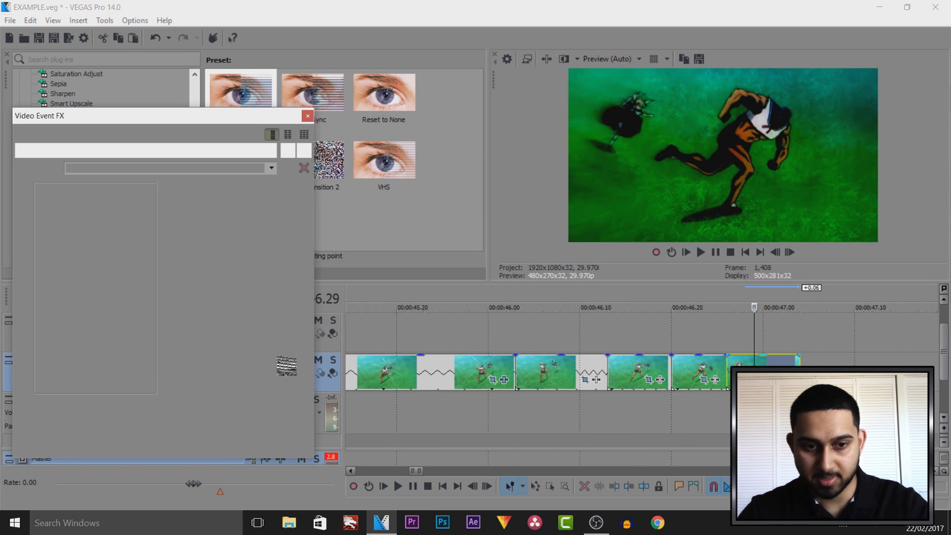
{"action": "right_click", "coordinate": [237, 302]}
{"action": "left_click", "coordinate": [116, 415]}
{"action": "right_click", "coordinate": [252, 281]}
{"action": "left_click", "coordinate": [272, 288]}
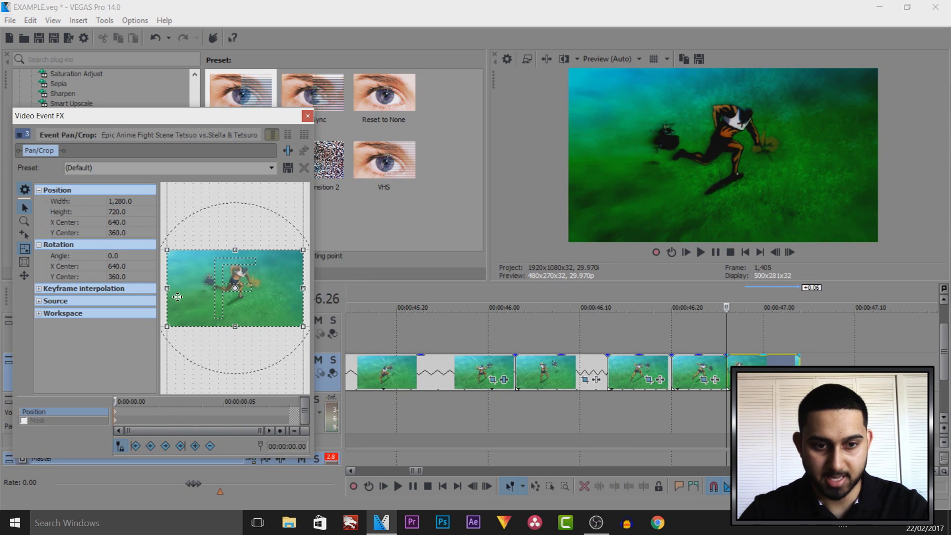
{"action": "left_click_drag", "start_coordinate": [167, 289], "coordinate": [267, 289]}
{"action": "left_click", "coordinate": [307, 115]}
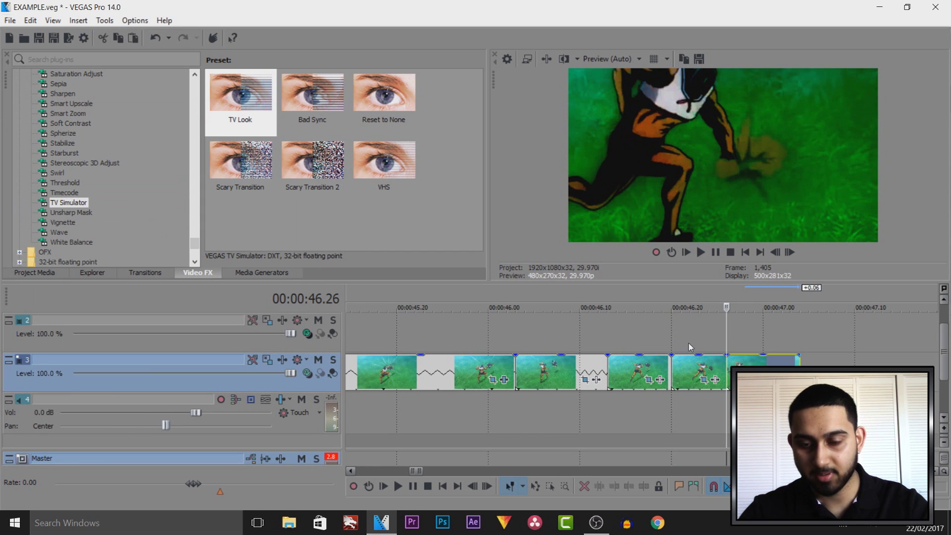
Play back the ending with the zoomed final part, and step through the frames to the cut at 00:00:46.20.
{"action": "left_click", "coordinate": [643, 338]}
{"action": "key", "text": "space"}
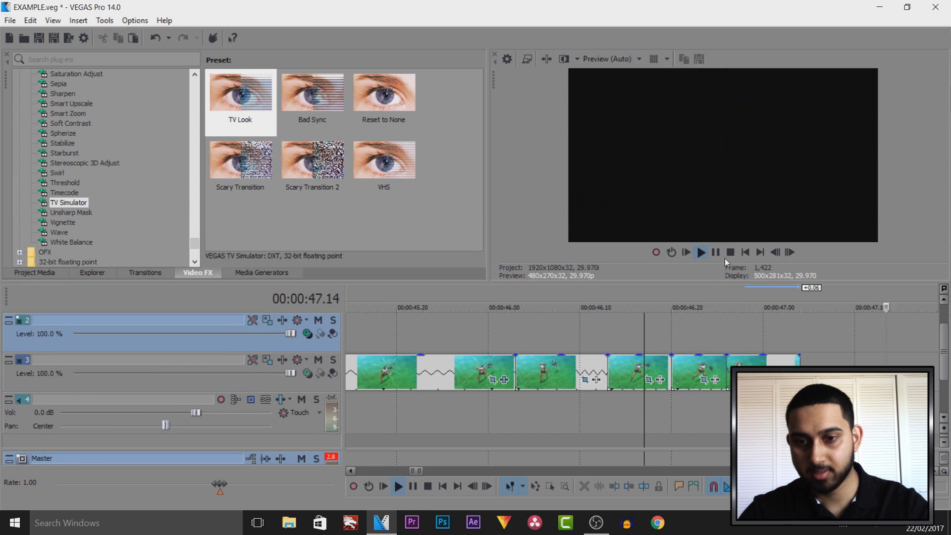
{"action": "key", "text": "space"}
{"action": "key", "text": "Right"}
{"action": "key", "text": "Right"}
{"action": "key", "text": "Right"}
{"action": "key", "text": "Right"}
{"action": "key", "text": "Right"}
{"action": "key", "text": "Right"}
{"action": "key", "text": "Right"}
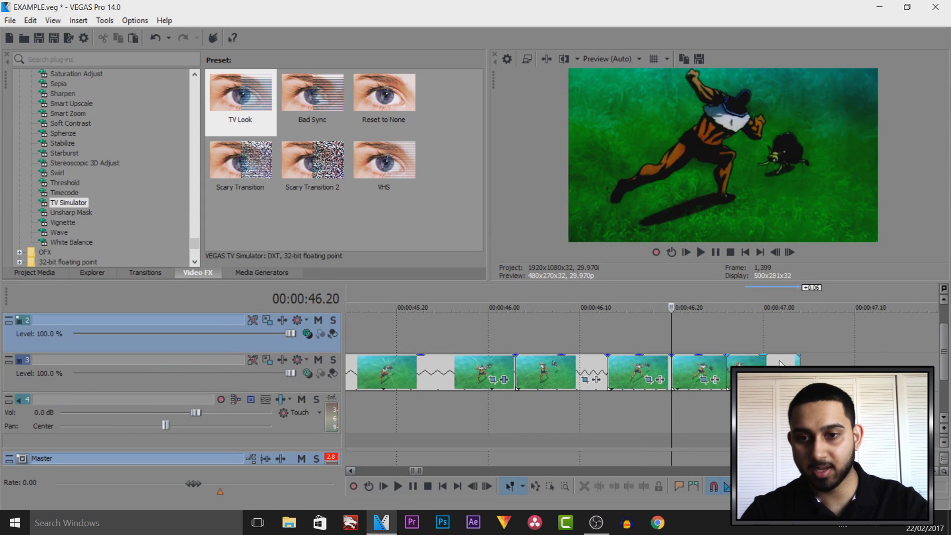